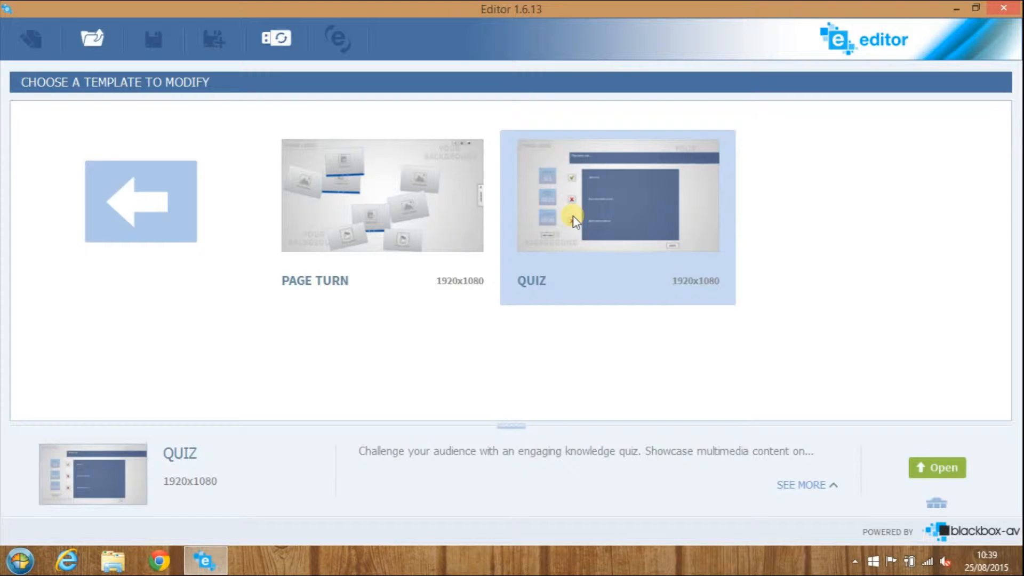
# Open the Quiz template and replace its logo with the blackbox500px image
pyautogui.doubleClick(573, 220)
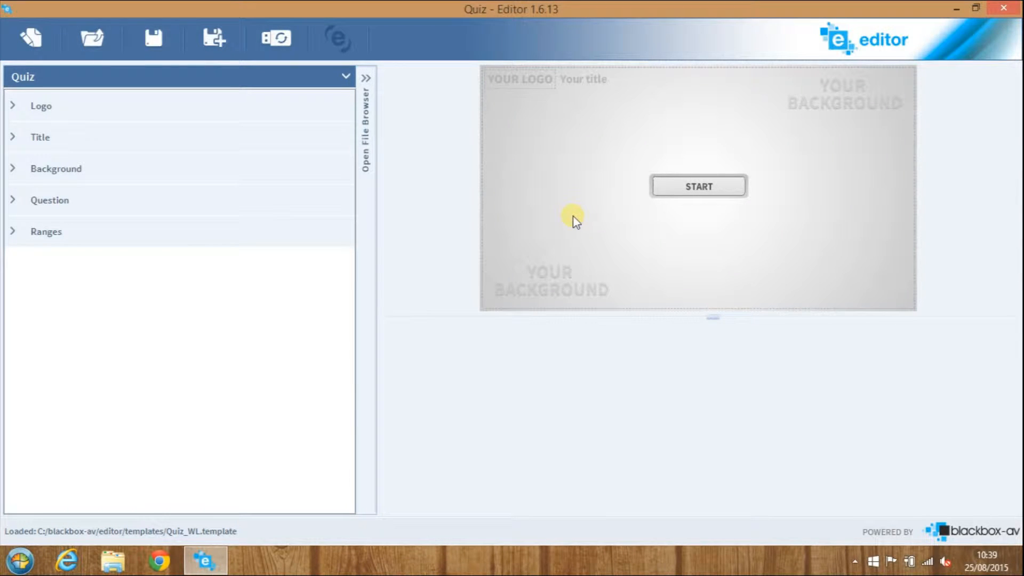
pyautogui.click(41, 106)
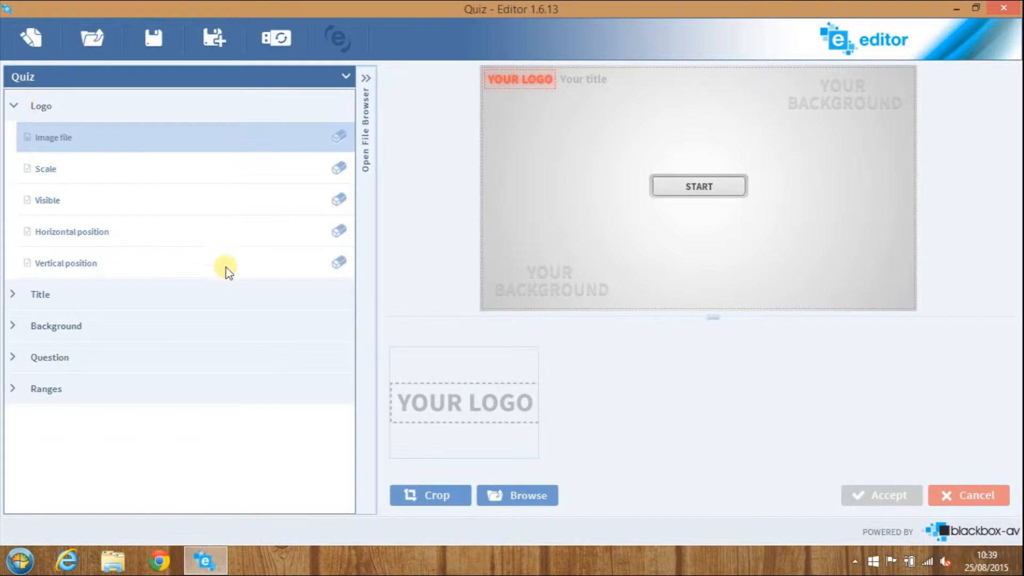
pyautogui.click(523, 495)
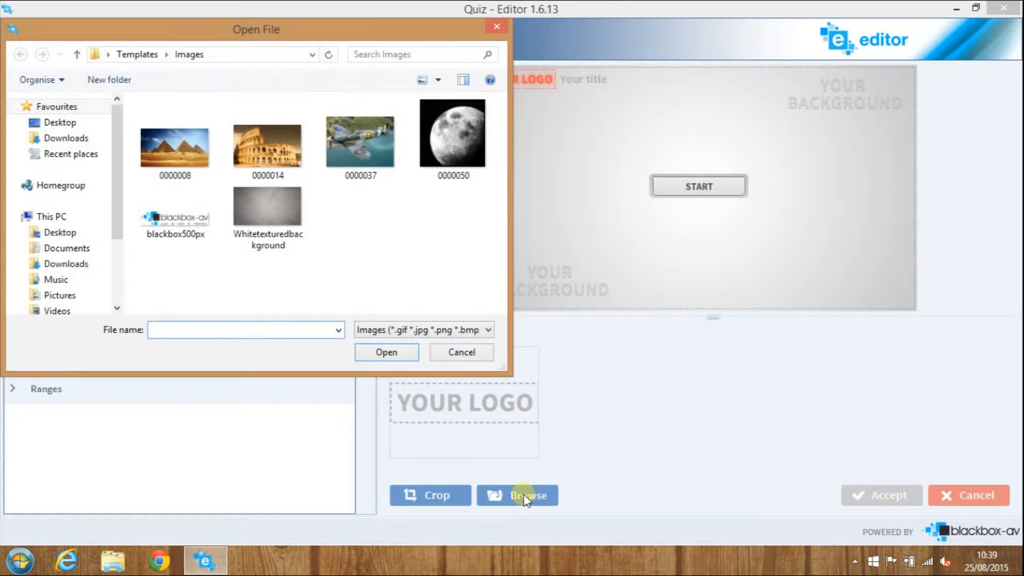
pyautogui.click(189, 234)
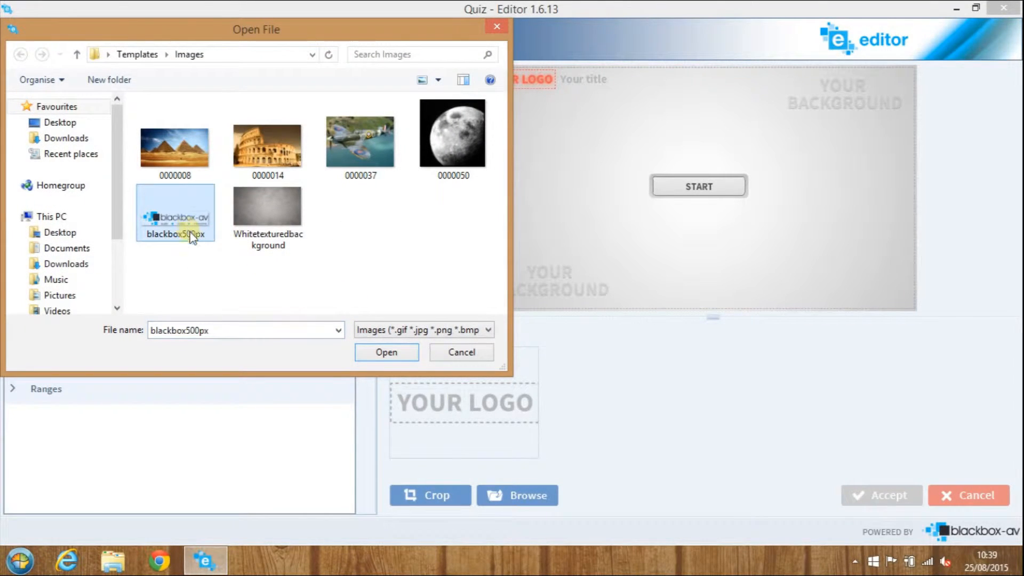
pyautogui.click(376, 354)
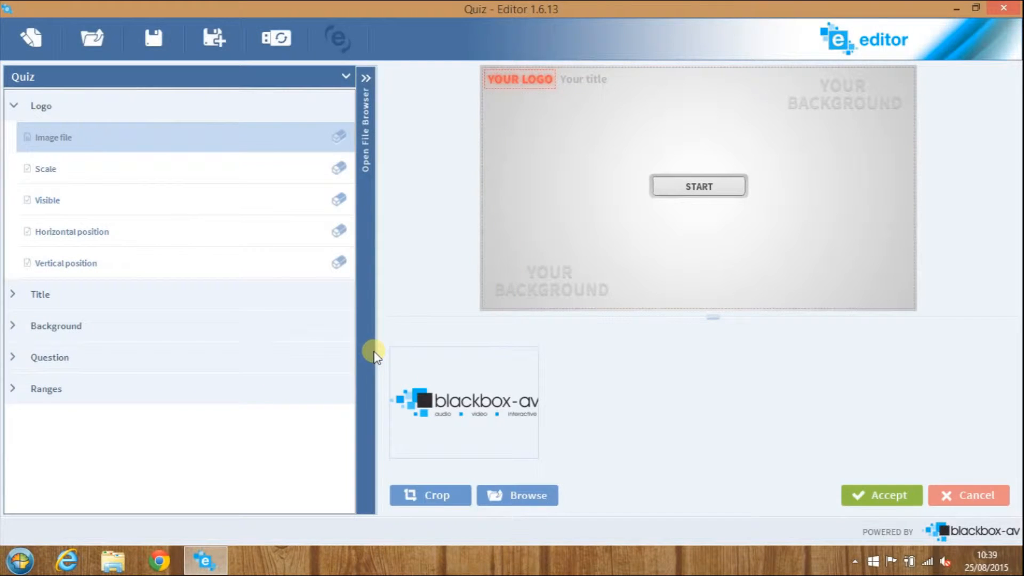
pyautogui.click(867, 493)
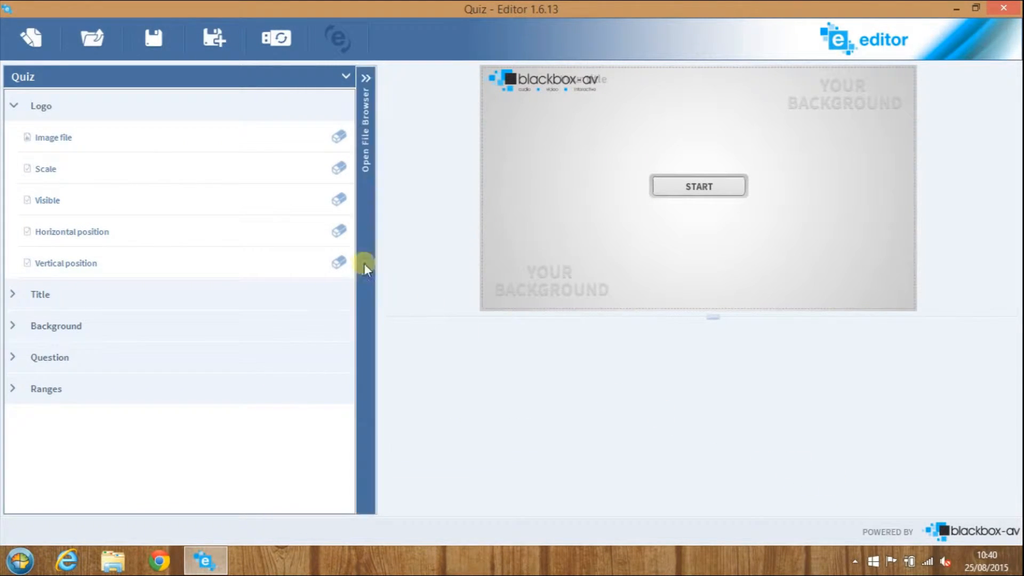
# Set the logo's scale to 85 and check its visibility setting
pyautogui.click(260, 176)
pyautogui.click(383, 174)
pyautogui.click(382, 172)
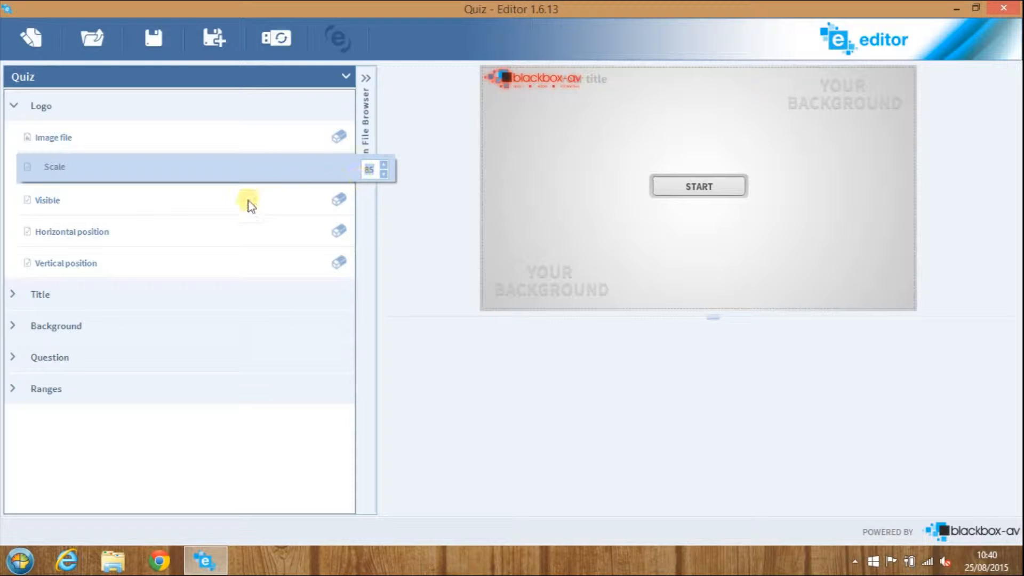
pyautogui.click(237, 209)
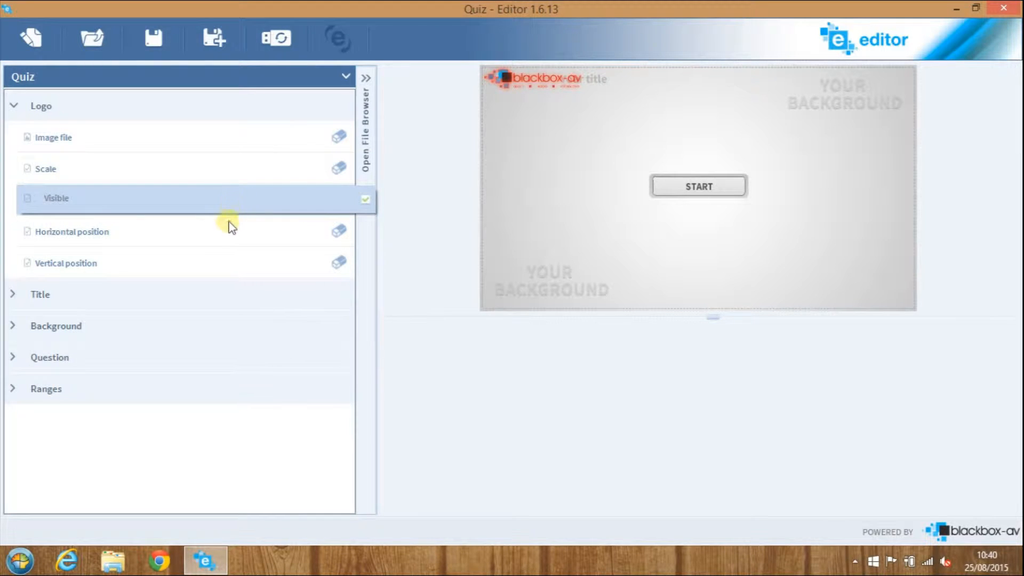
# Set the logo's horizontal position to 30 and its vertical position to 40
pyautogui.click(229, 229)
pyautogui.click(389, 230)
pyautogui.click(372, 232)
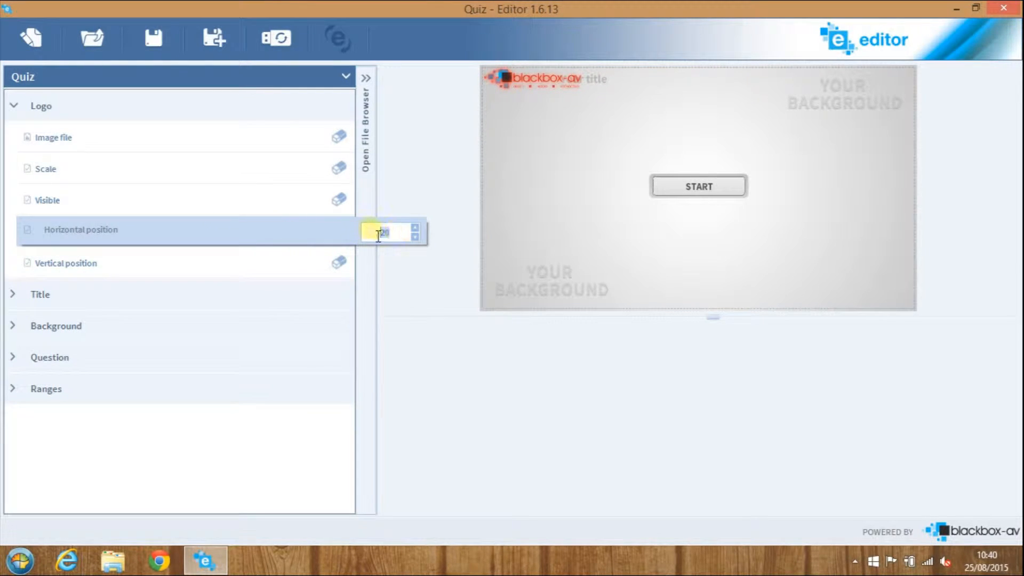
pyautogui.write('30')
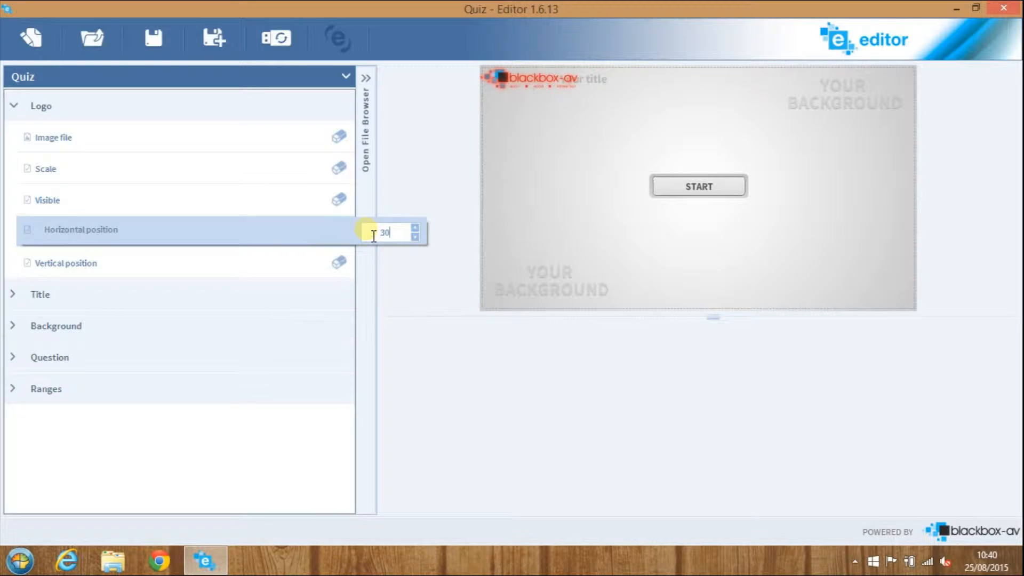
pyautogui.click(260, 264)
pyautogui.write('40')
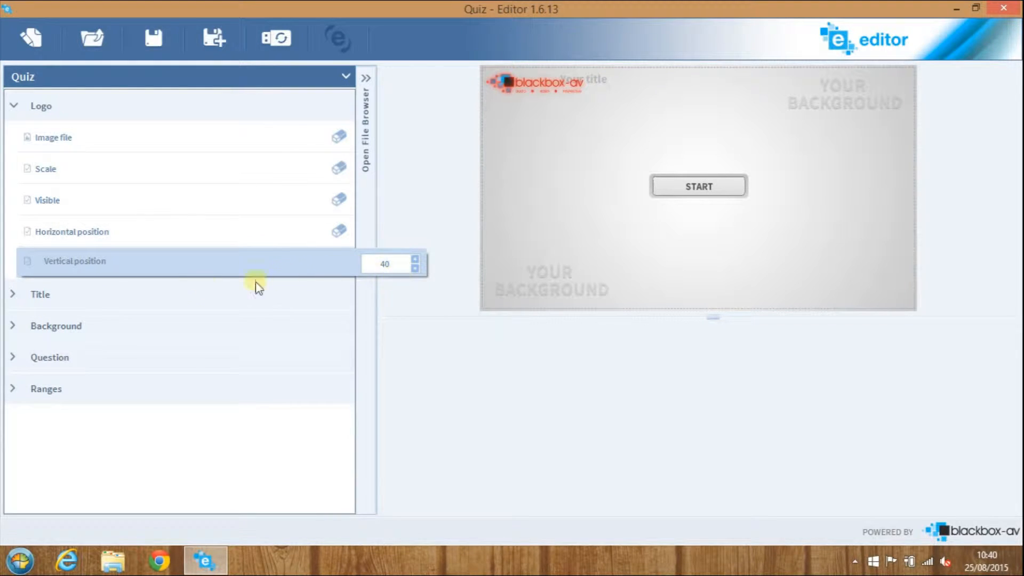
pyautogui.click(15, 109)
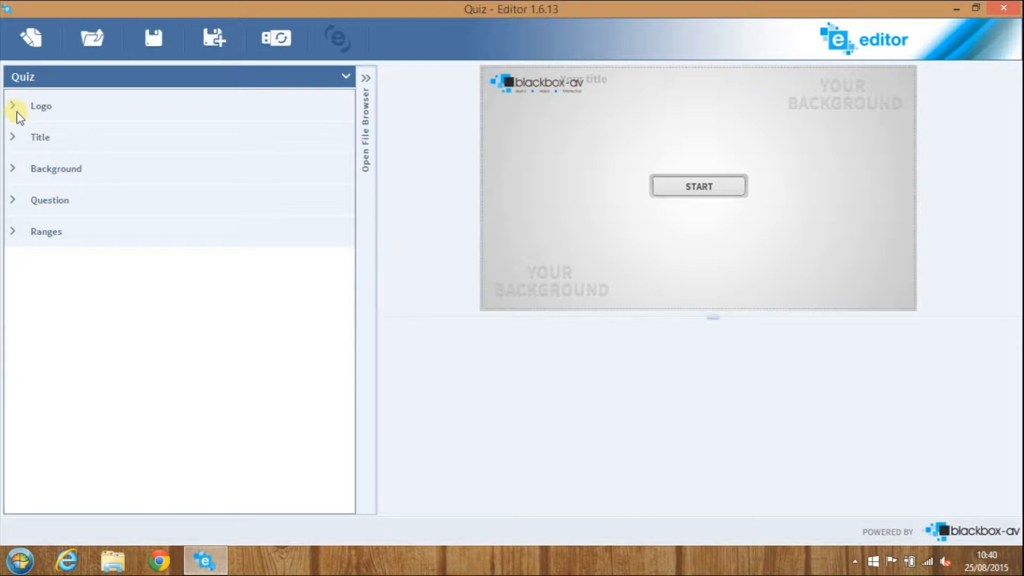
# Hide the quiz title by turning off its Visible setting
pyautogui.click(16, 136)
pyautogui.moveTo(635, 393); pyautogui.dragTo(411, 375)
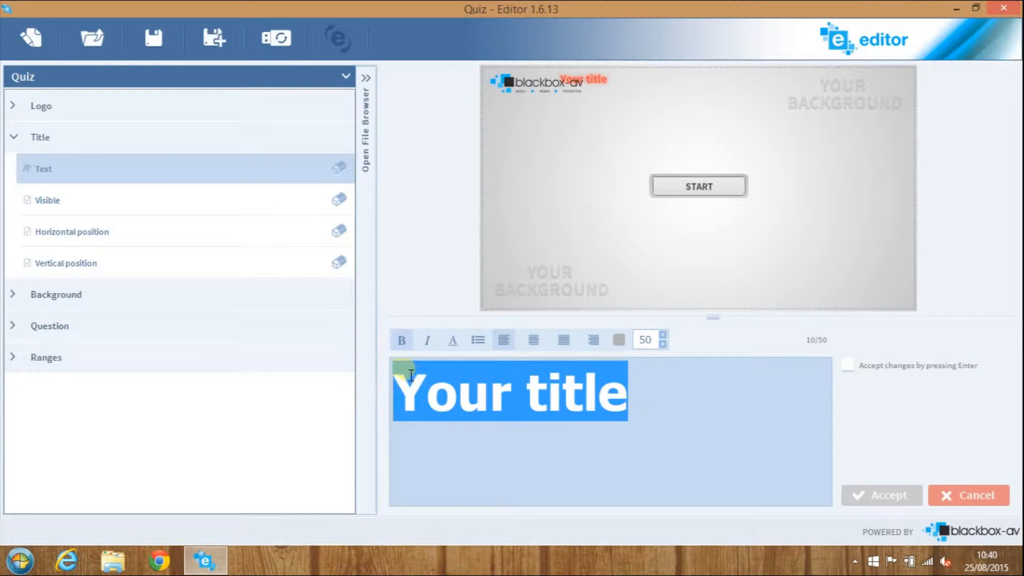
pyautogui.click(235, 200)
pyautogui.click(365, 200)
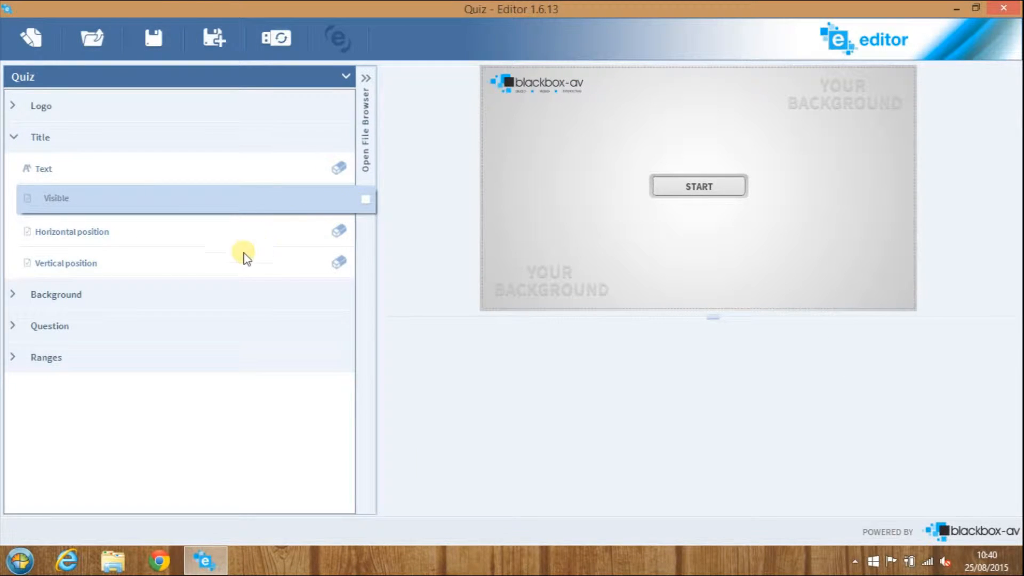
pyautogui.click(39, 145)
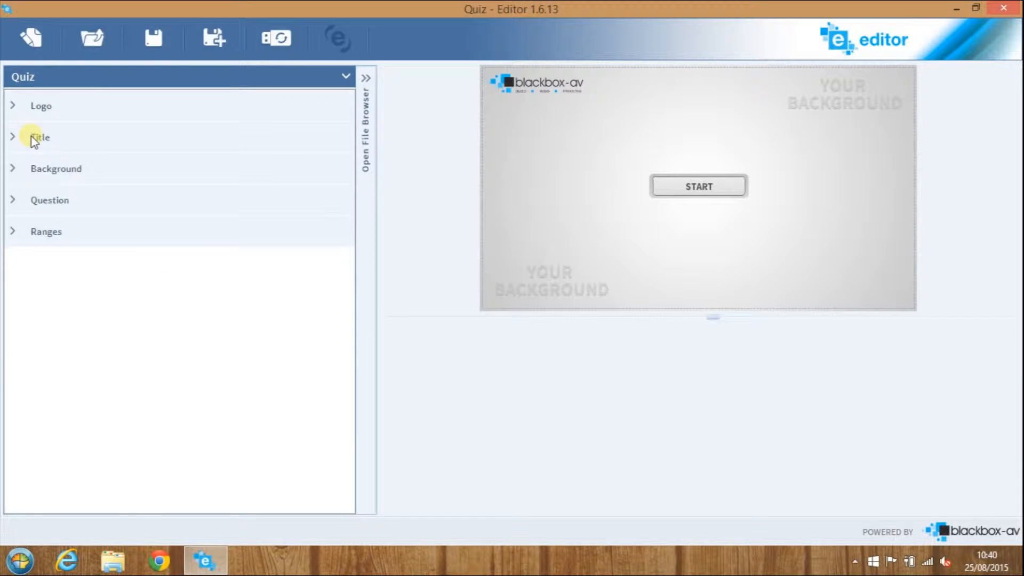
# Replace the quiz background with the Whitetexturedbackground image
pyautogui.click(33, 169)
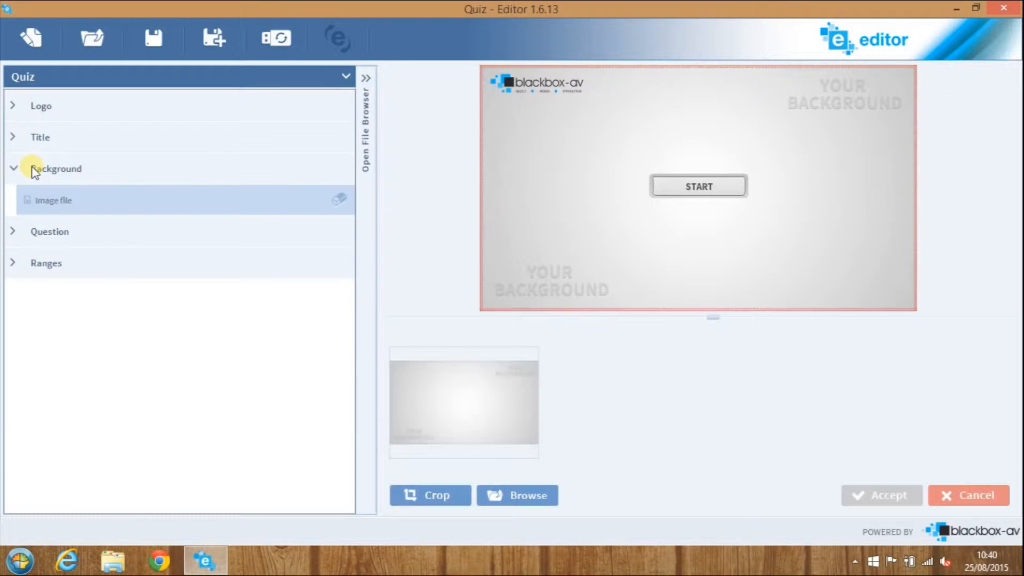
pyautogui.click(540, 493)
pyautogui.click(268, 213)
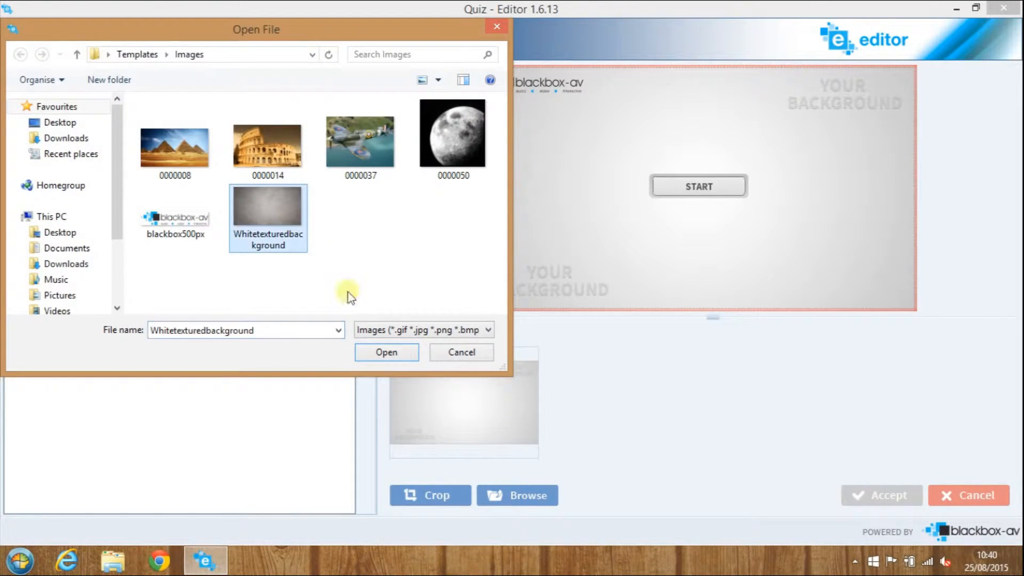
pyautogui.click(387, 351)
pyautogui.click(859, 496)
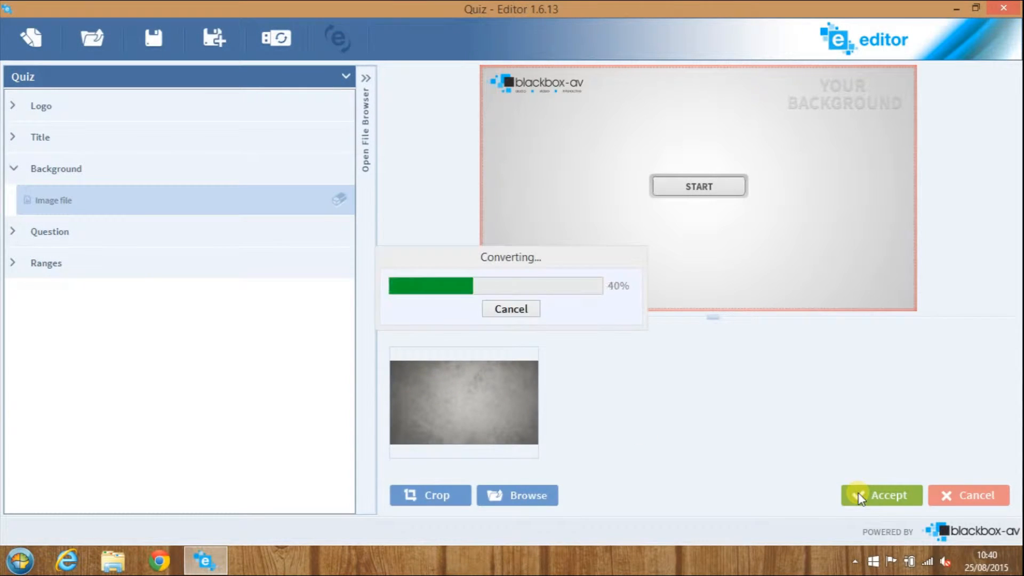
pyautogui.click(63, 171)
# Set the ordering of the quiz questions to Custom
pyautogui.click(57, 202)
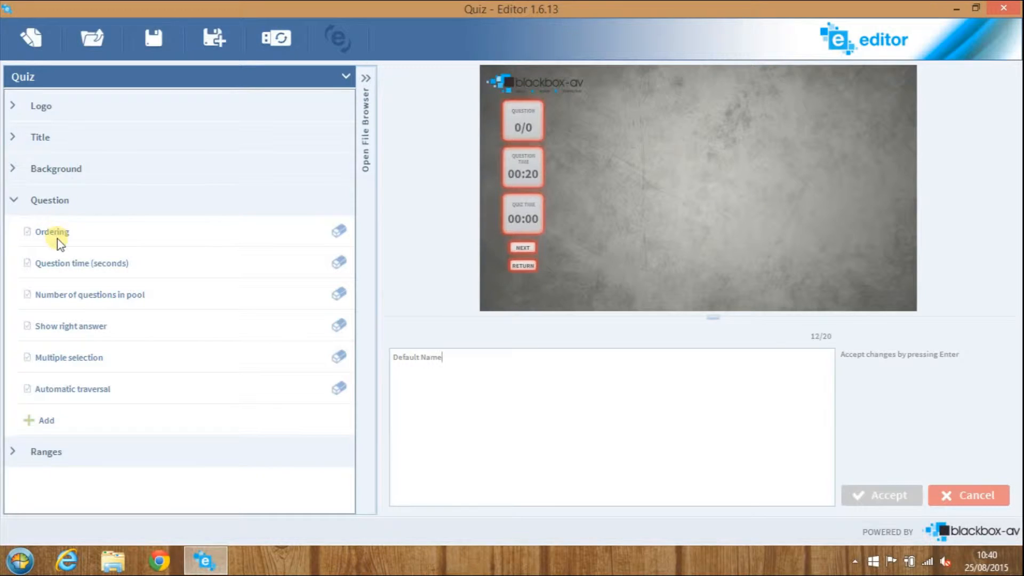
pyautogui.click(57, 233)
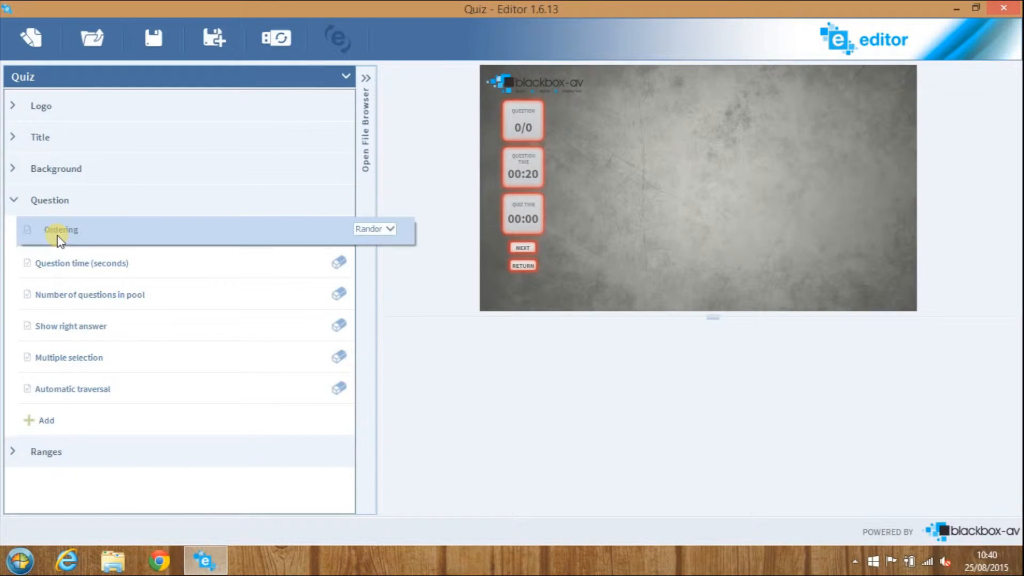
pyautogui.click(390, 230)
pyautogui.click(385, 249)
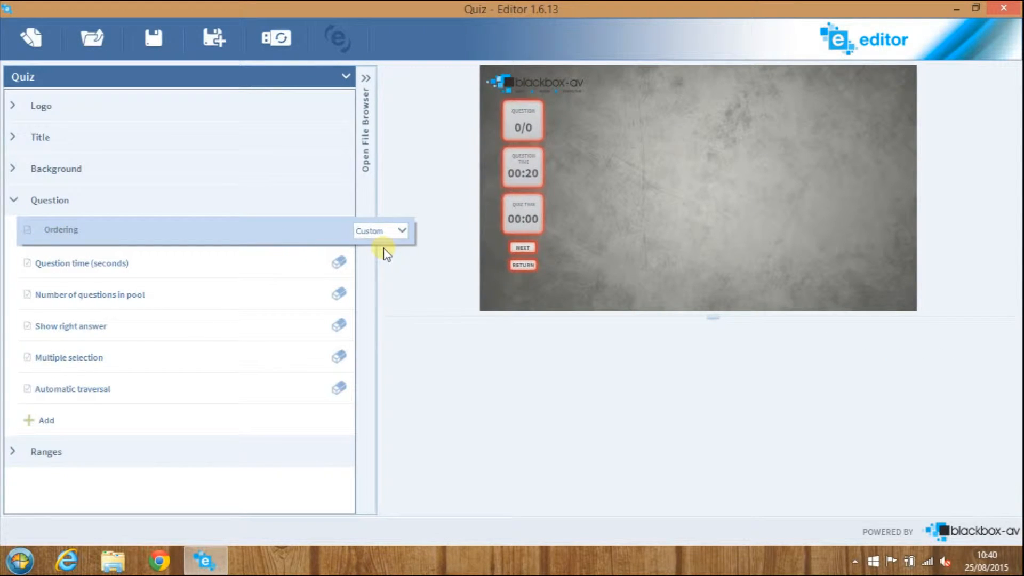
pyautogui.click(385, 244)
# Set the question time to 25 seconds and change the number of questions in the pool
pyautogui.click(271, 263)
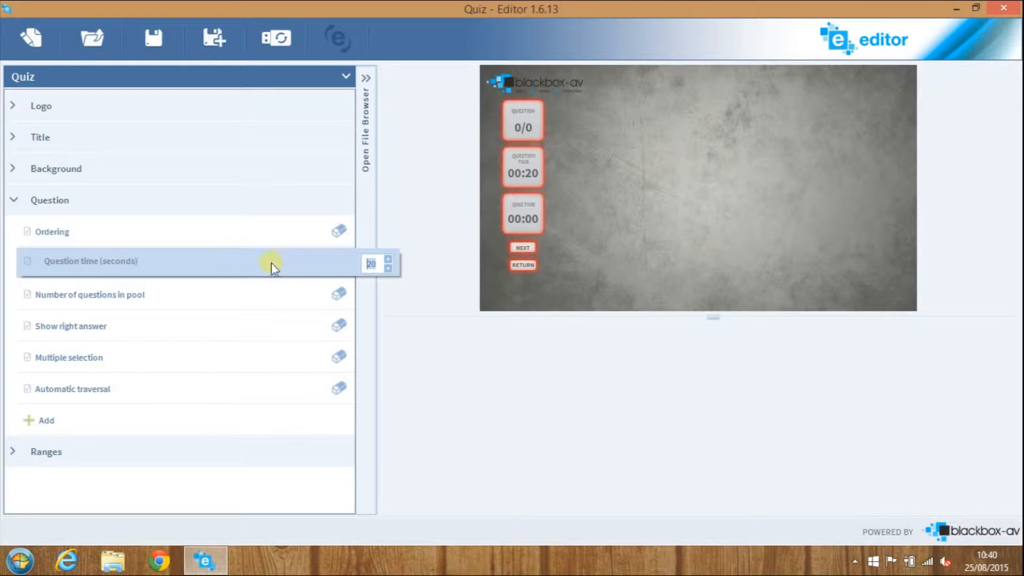
pyautogui.click(374, 270)
pyautogui.moveTo(374, 270); pyautogui.dragTo(381, 272)
pyautogui.write('5')
pyautogui.click(176, 297)
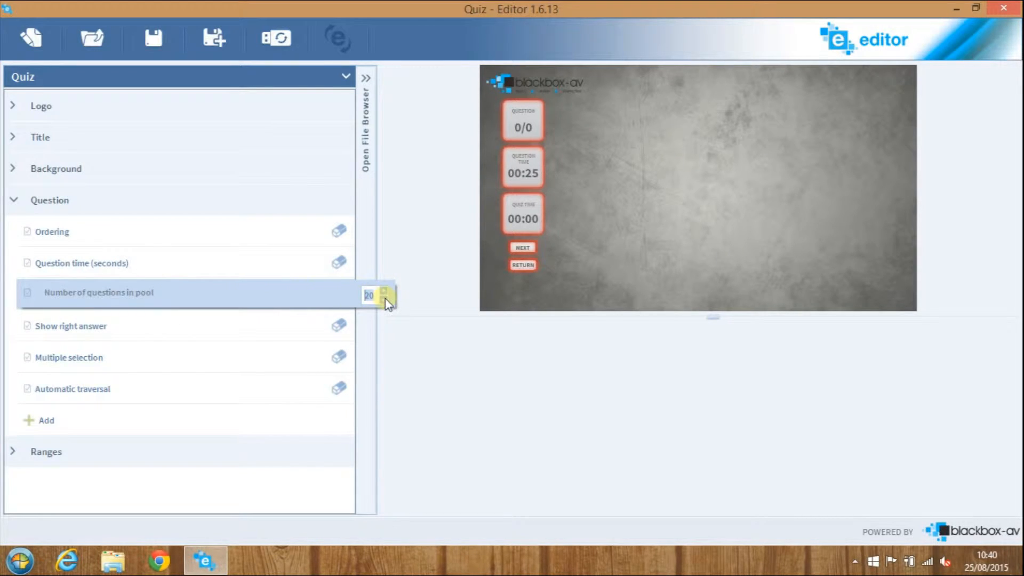
pyautogui.click(366, 296)
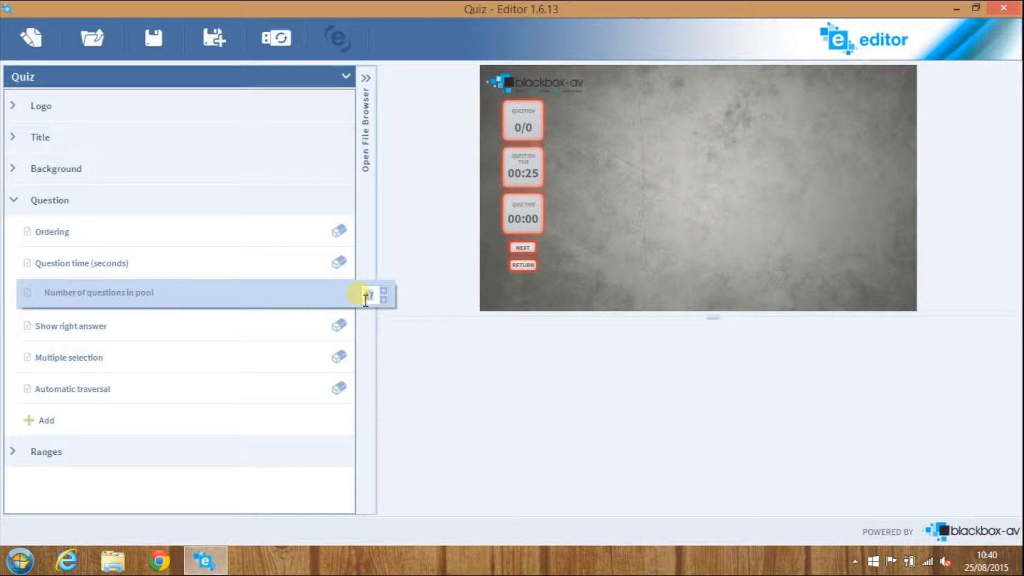
# Review the question settings for showing the right answer, multiple selection and automatic traversal
pyautogui.click(216, 325)
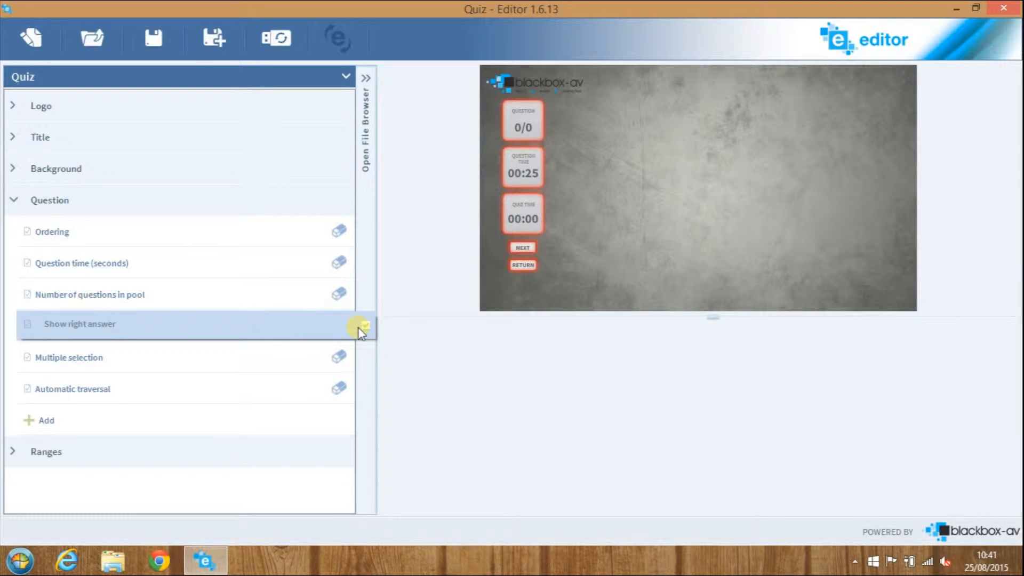
pyautogui.click(256, 356)
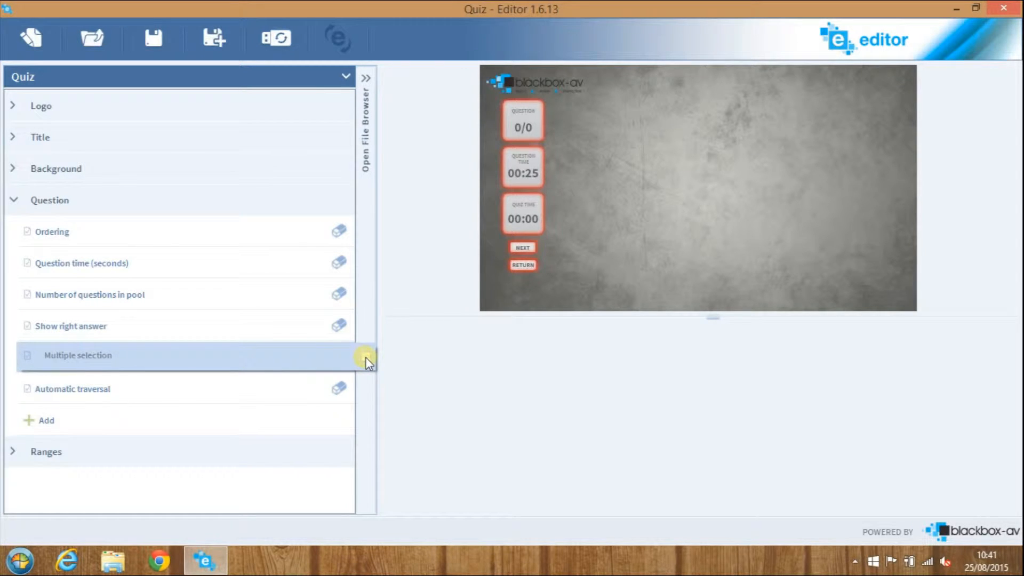
pyautogui.click(242, 381)
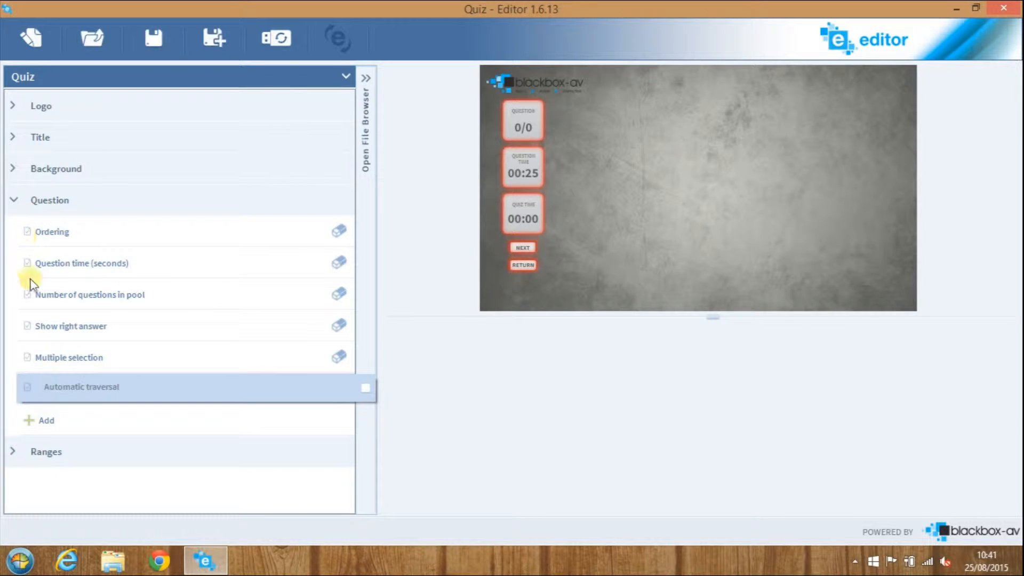
# Add a first question to the quiz with the question text "Test Question"
pyautogui.click(30, 421)
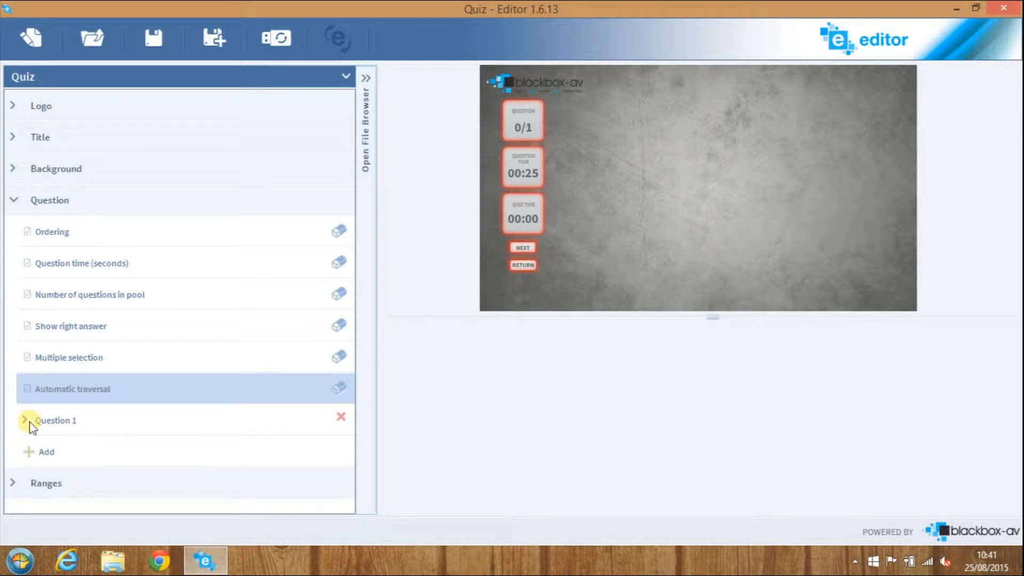
pyautogui.click(25, 420)
pyautogui.click(403, 393)
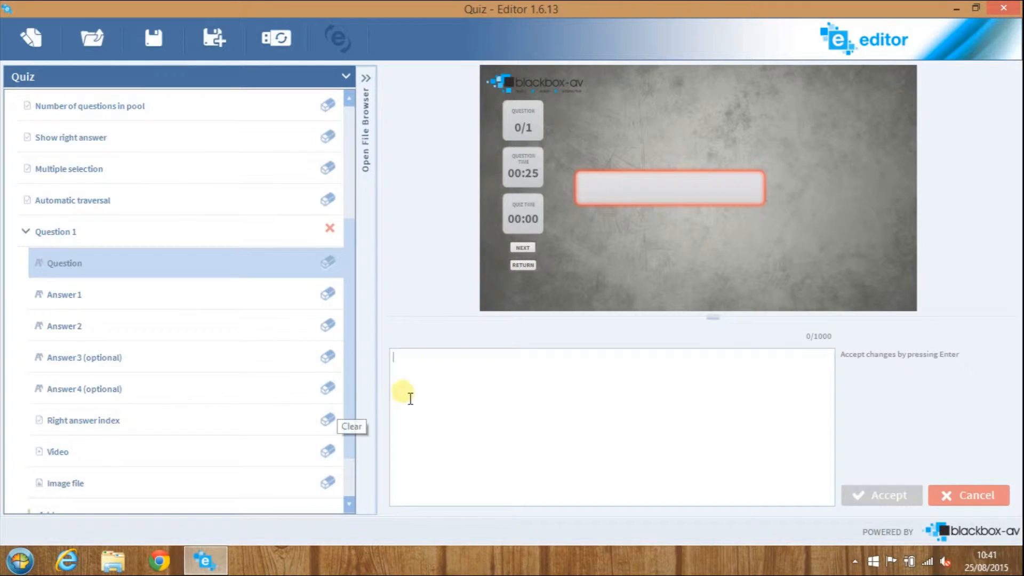
pyautogui.write('Test Questio')
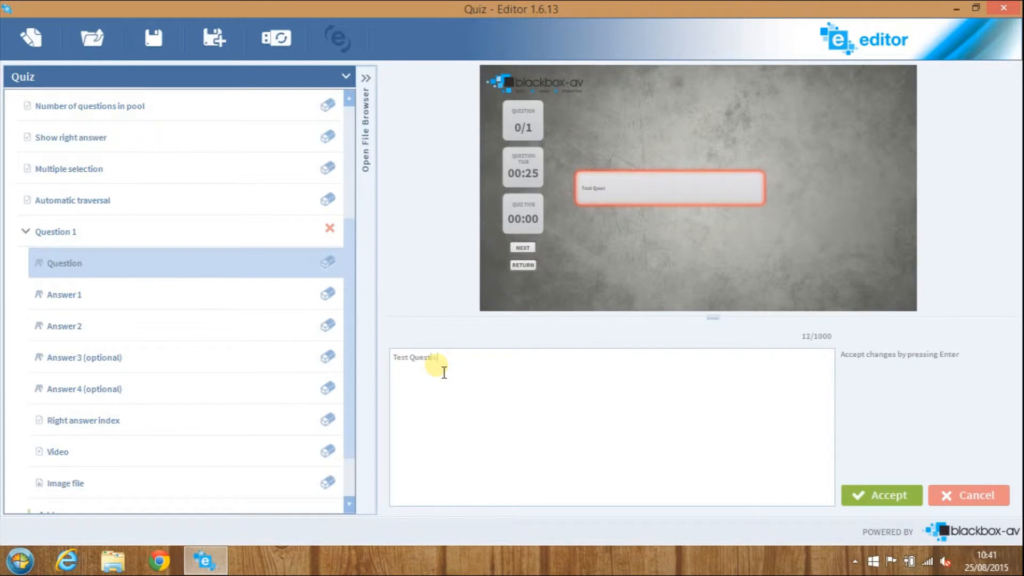
pyautogui.click(875, 488)
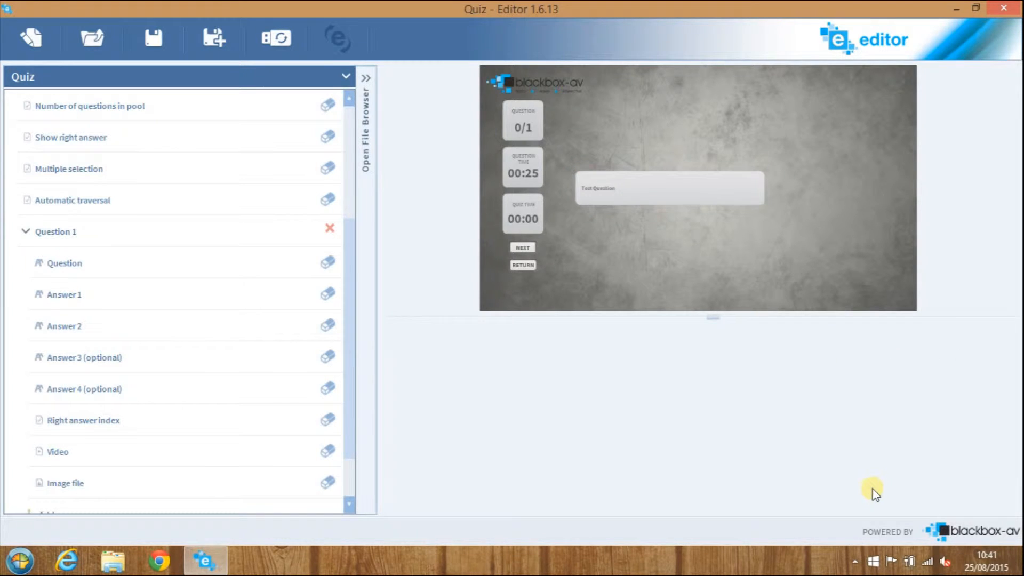
# Enter "1" as Answer 1 and "2" as Answer 2 of Question 1
pyautogui.click(169, 292)
pyautogui.click(427, 377)
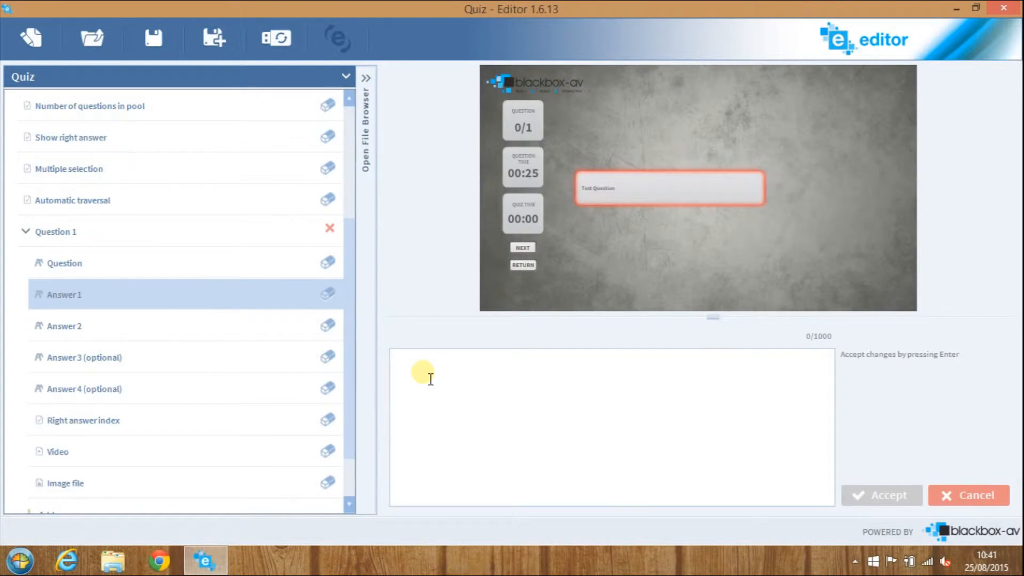
pyautogui.write('1')
pyautogui.click(880, 499)
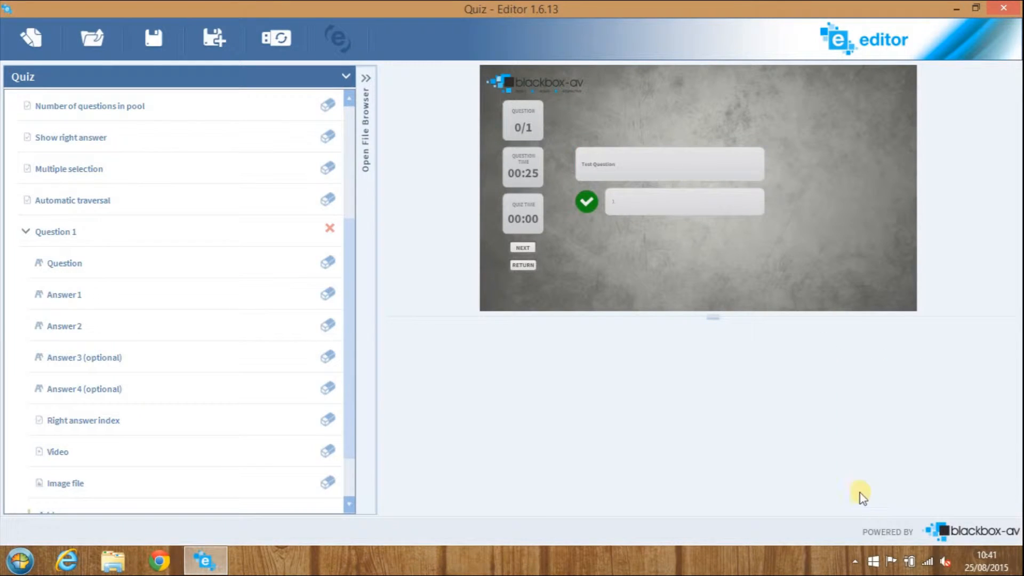
pyautogui.click(91, 326)
pyautogui.click(427, 391)
pyautogui.write('2')
pyautogui.click(882, 496)
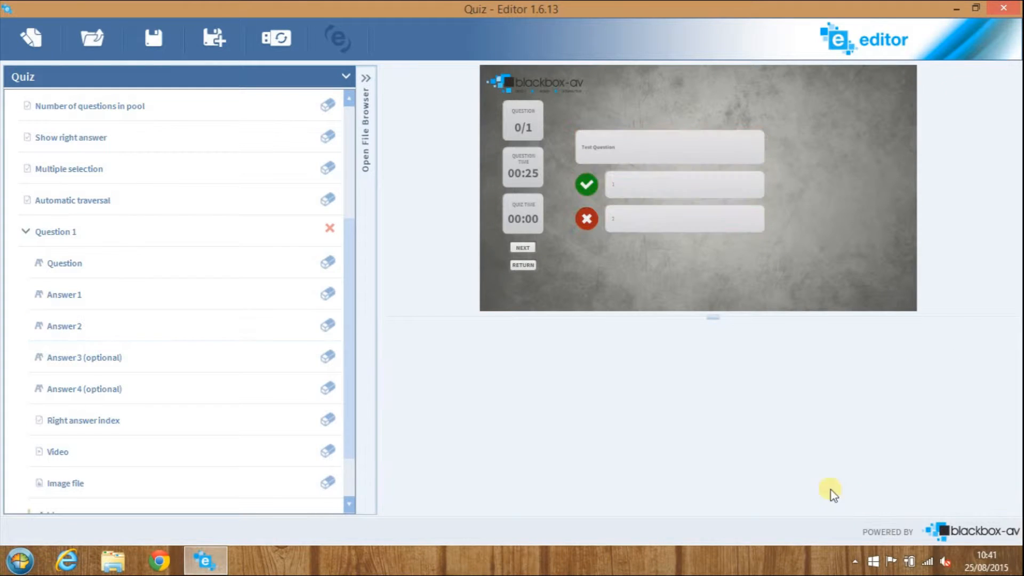
# Enter "3" as the optional Answer 3 of Question 1
pyautogui.click(219, 358)
pyautogui.click(478, 397)
pyautogui.write('3')
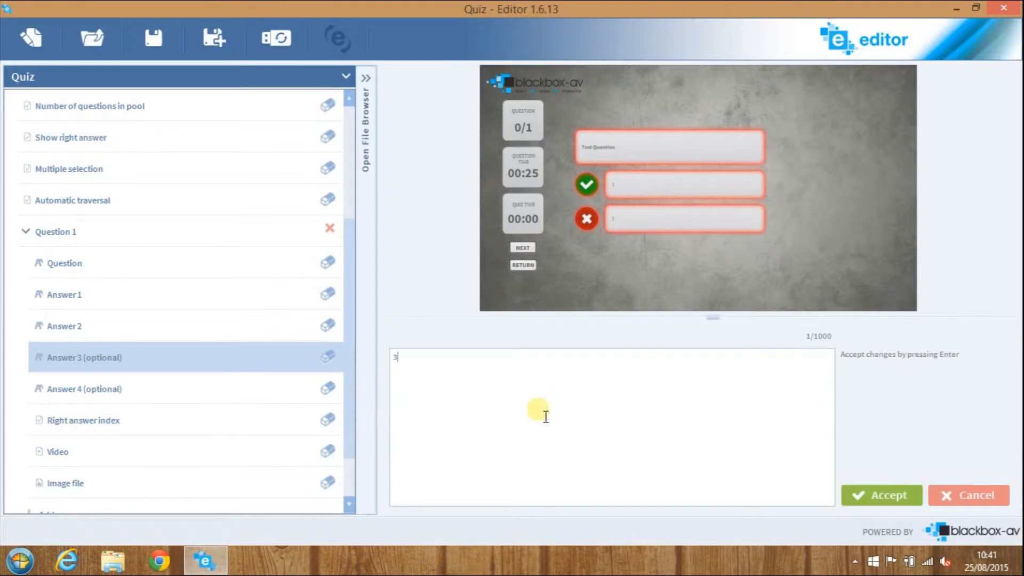
pyautogui.click(856, 495)
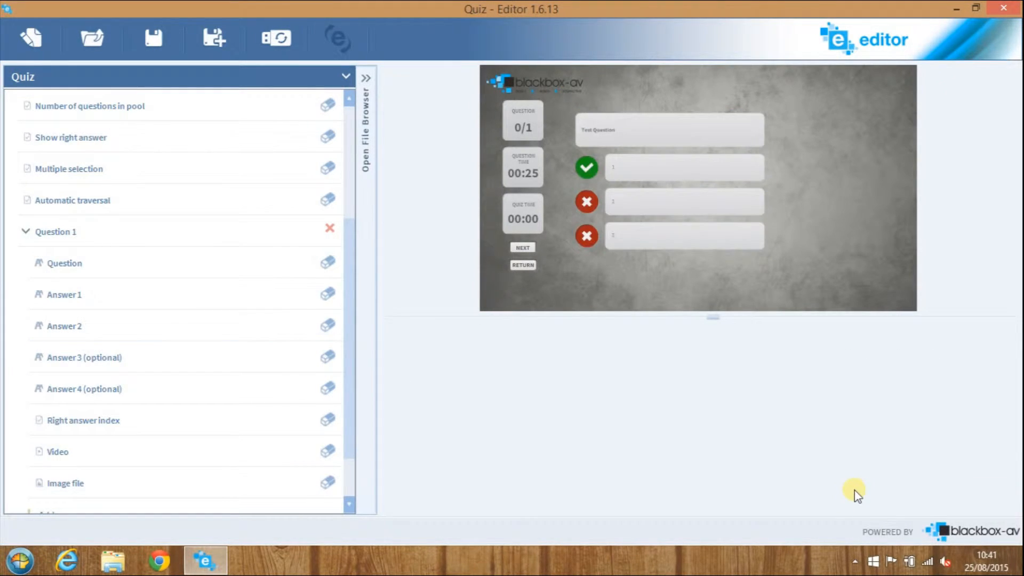
# Set the right answer index of Question 1 to the second answer
pyautogui.click(274, 418)
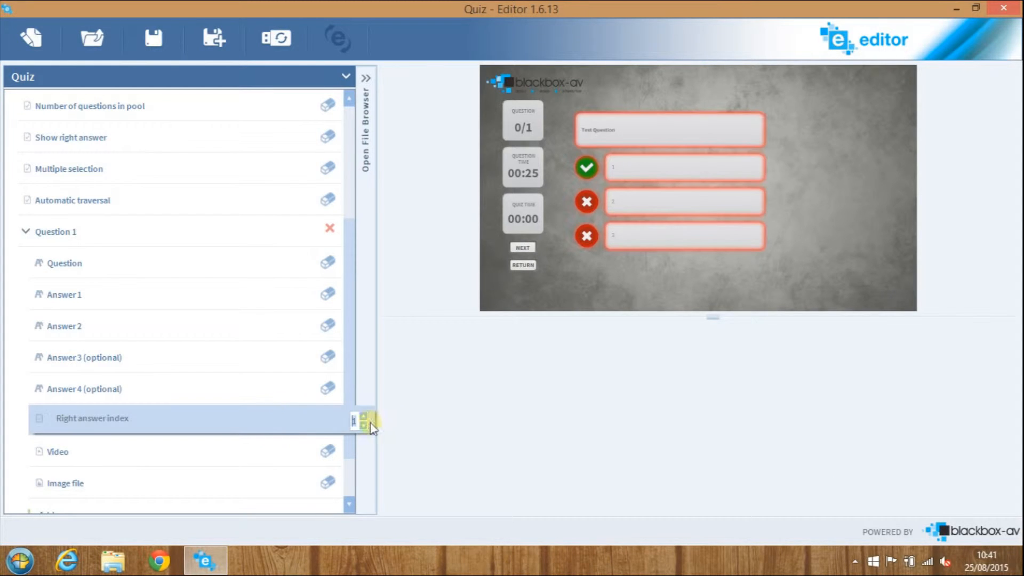
pyautogui.click(364, 416)
pyautogui.click(363, 425)
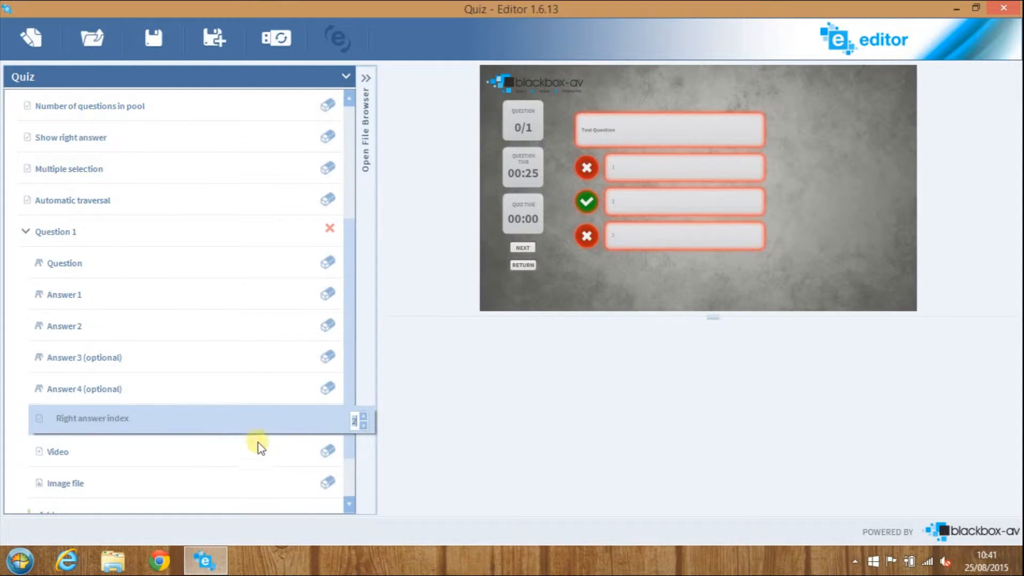
# Add the moon picture 0000050 from the Images folder as the image file of Question 1
pyautogui.click(225, 451)
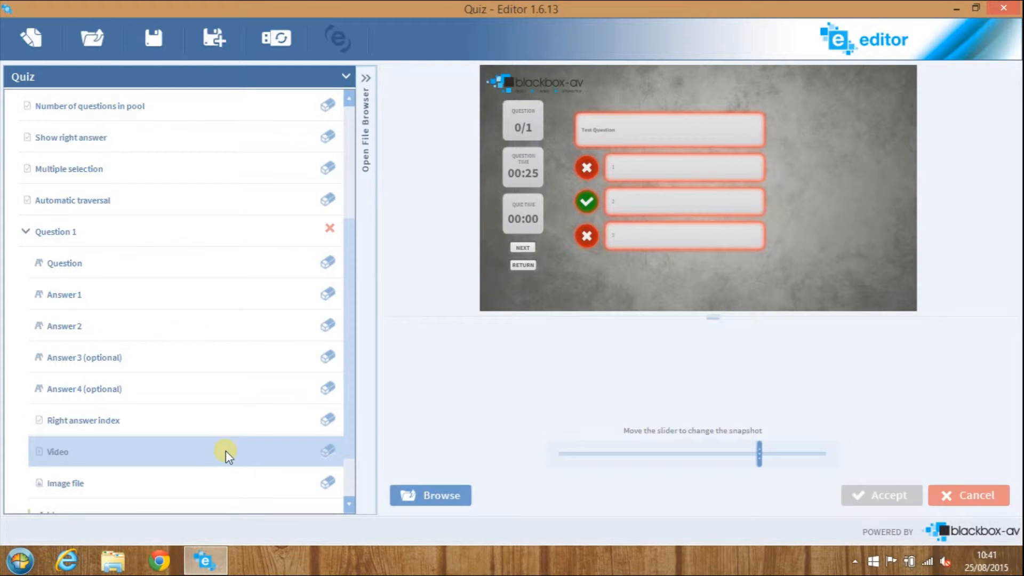
pyautogui.click(221, 478)
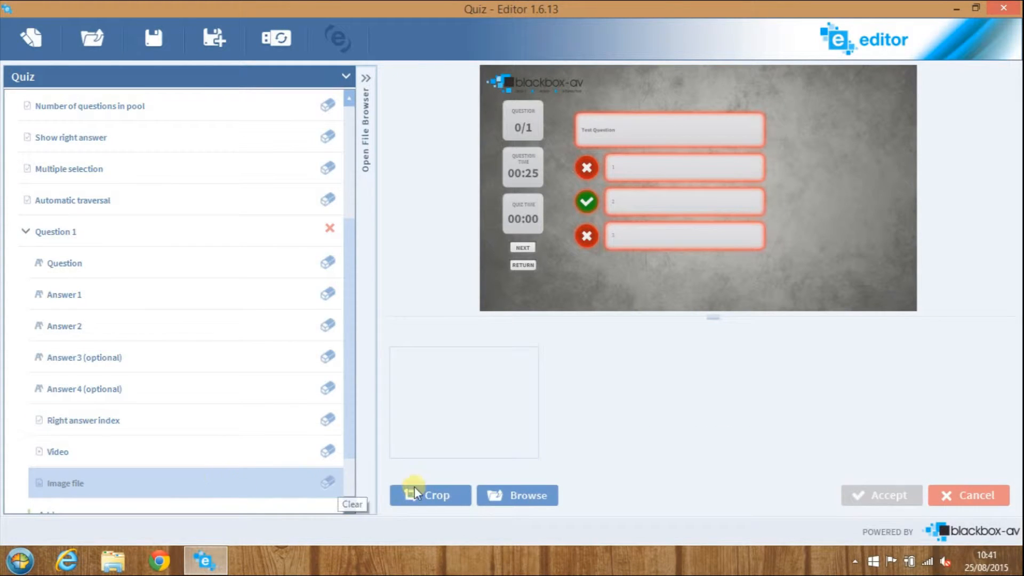
pyautogui.click(509, 495)
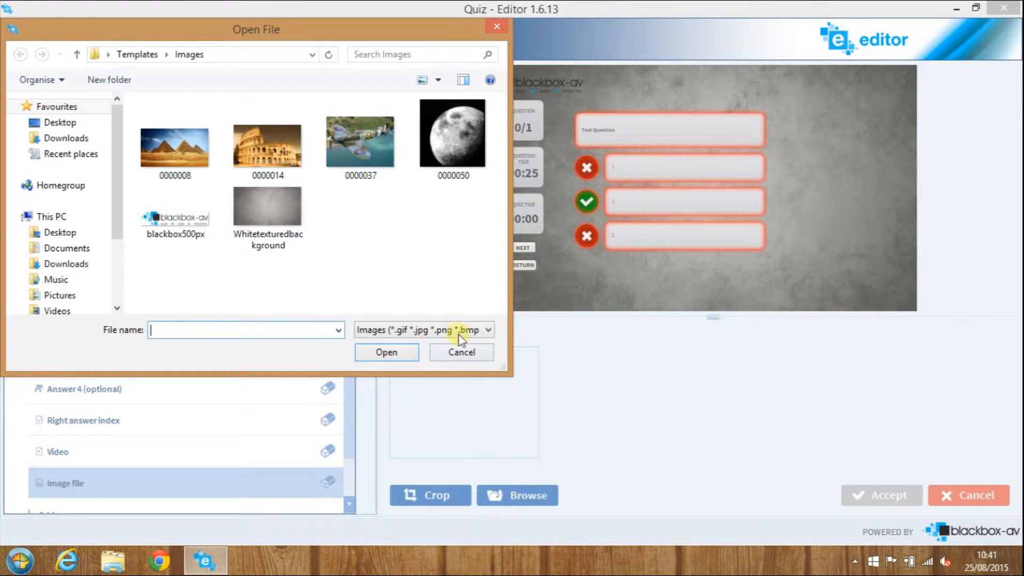
pyautogui.click(443, 150)
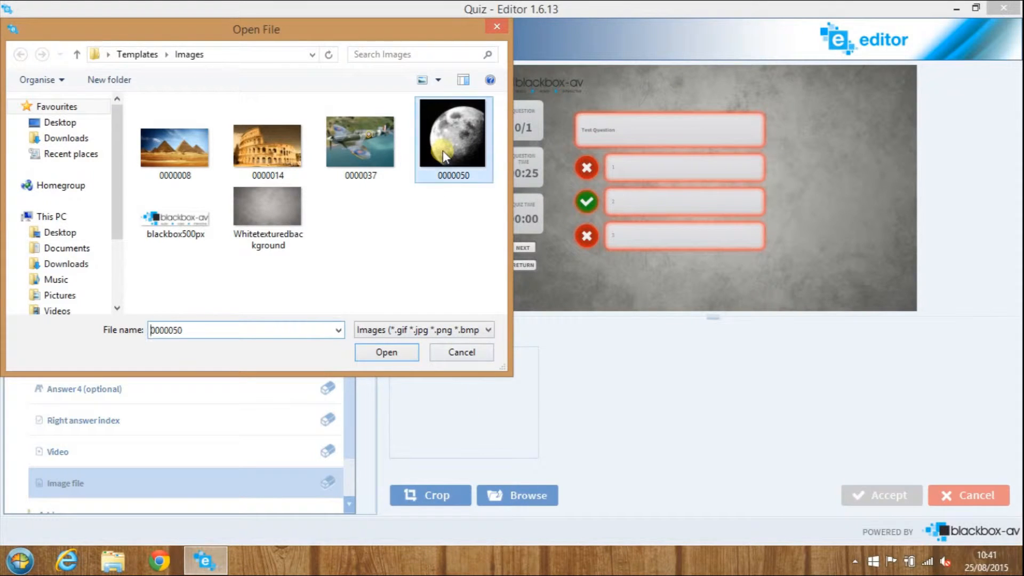
pyautogui.click(405, 350)
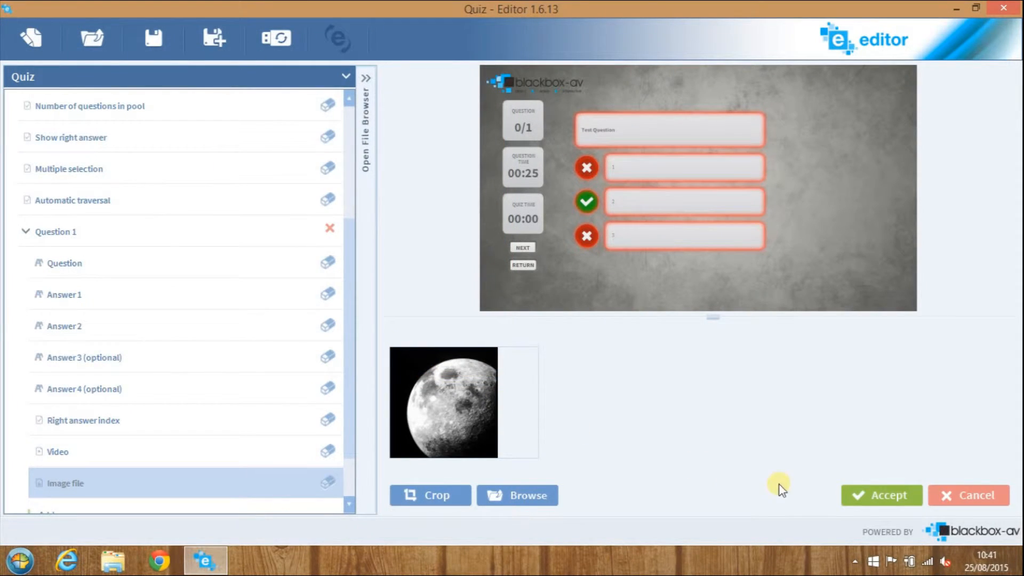
pyautogui.click(851, 496)
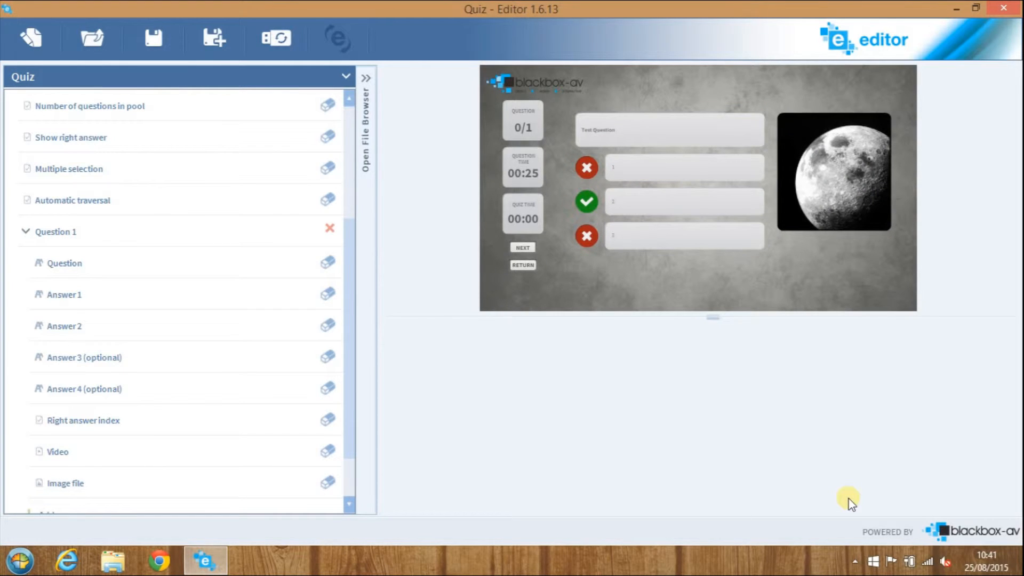
# Replace the final message up to 100% points in the quiz's ranges with "Well Done!"
pyautogui.click(25, 231)
pyautogui.click(15, 201)
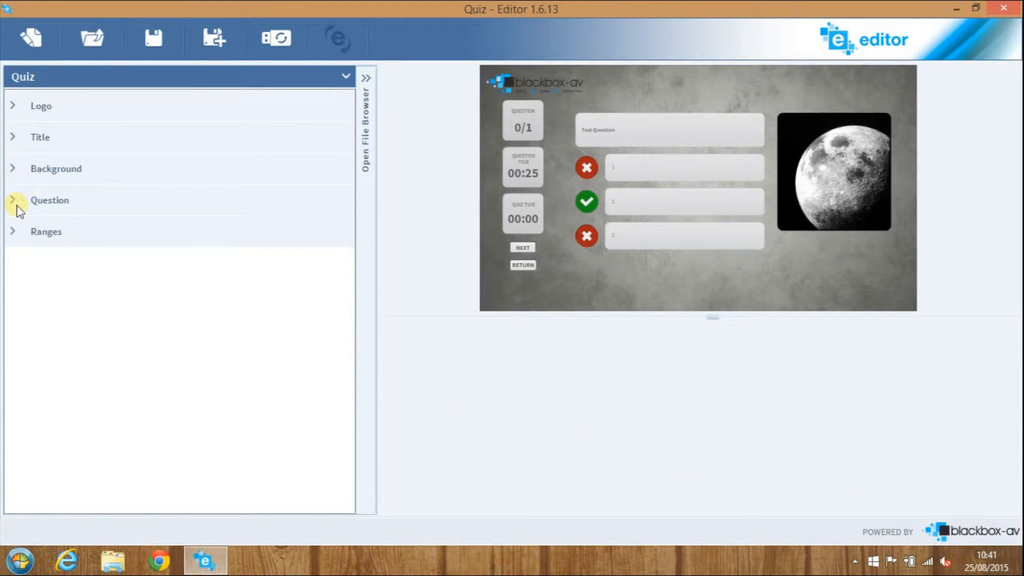
pyautogui.click(15, 231)
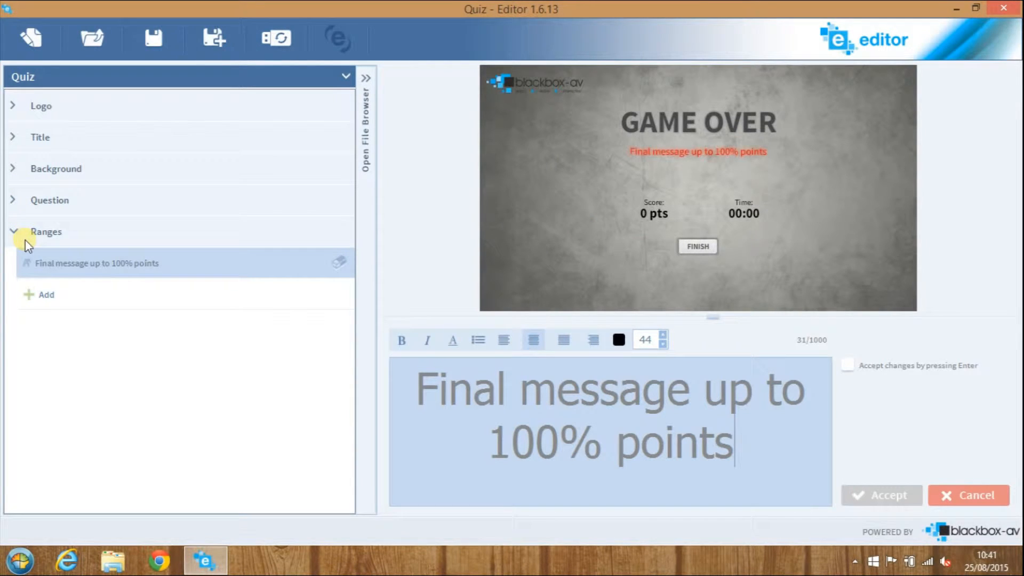
pyautogui.moveTo(759, 459); pyautogui.dragTo(413, 380)
pyautogui.write('Well')
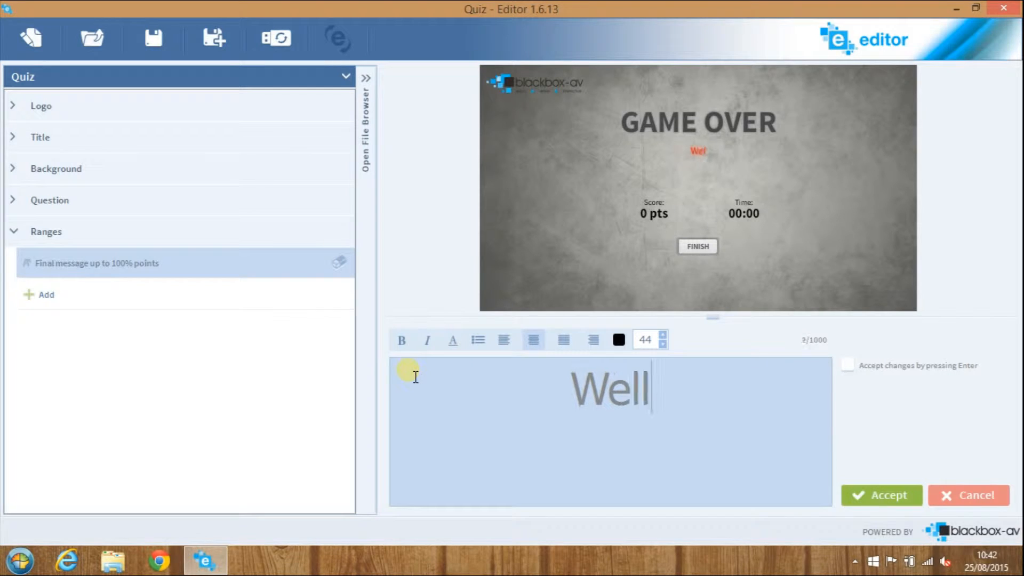
pyautogui.write(' Done!')
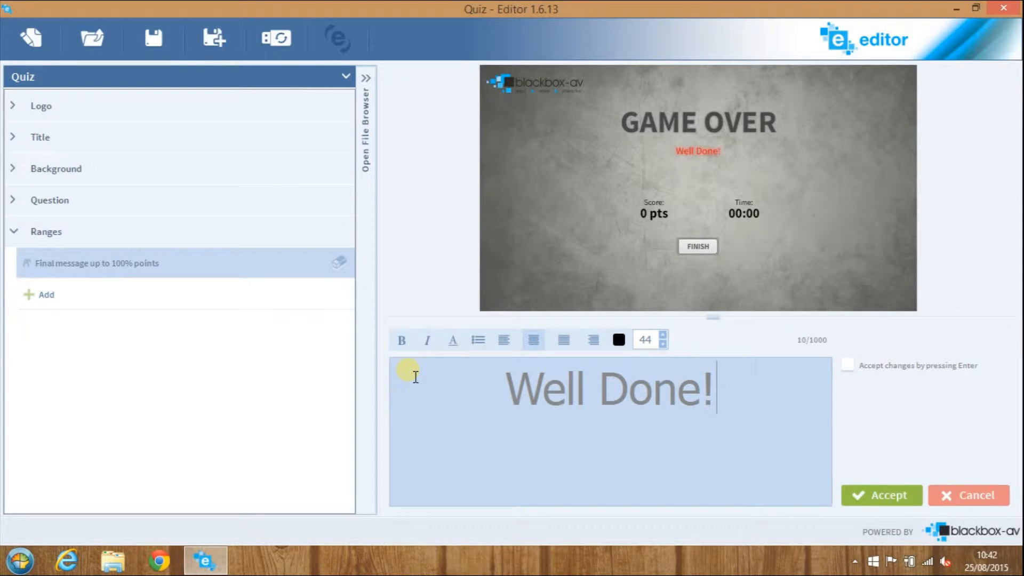
pyautogui.click(878, 501)
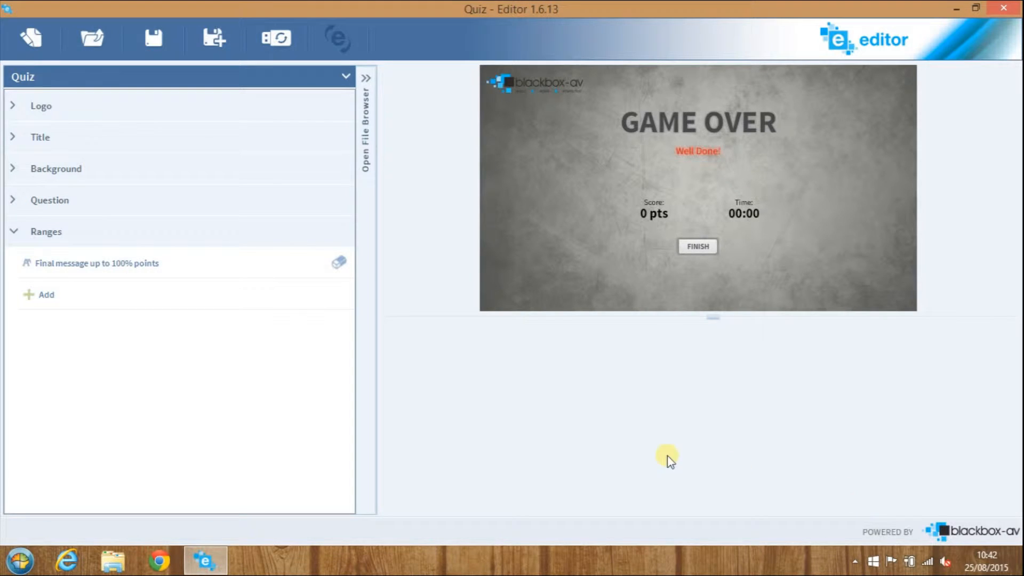
# Add a score range up to 50% with the message "Nice Try!"
pyautogui.click(25, 296)
pyautogui.click(25, 296)
pyautogui.click(374, 331)
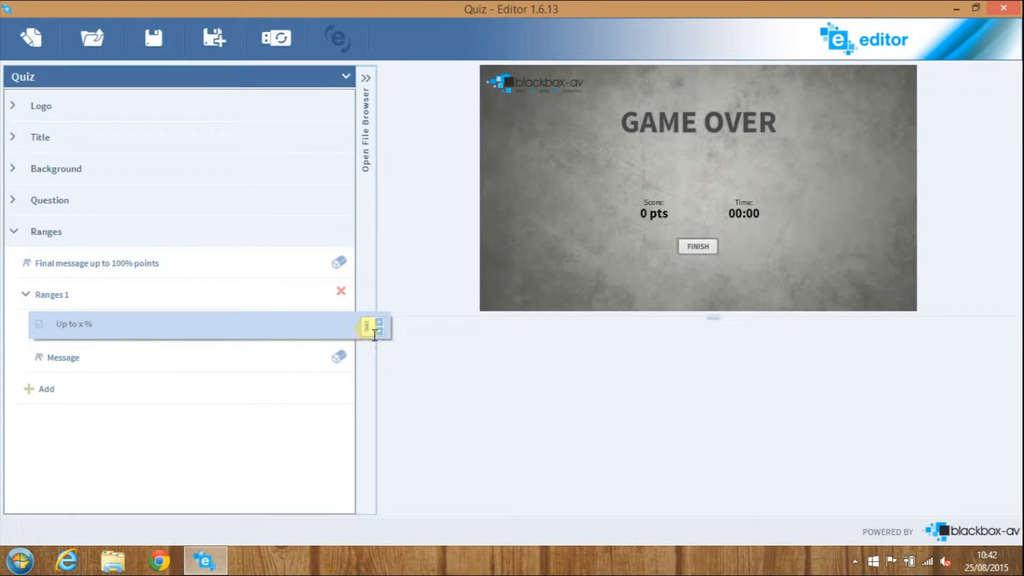
pyautogui.write('50')
pyautogui.click(244, 355)
pyautogui.write('Nice Try!')
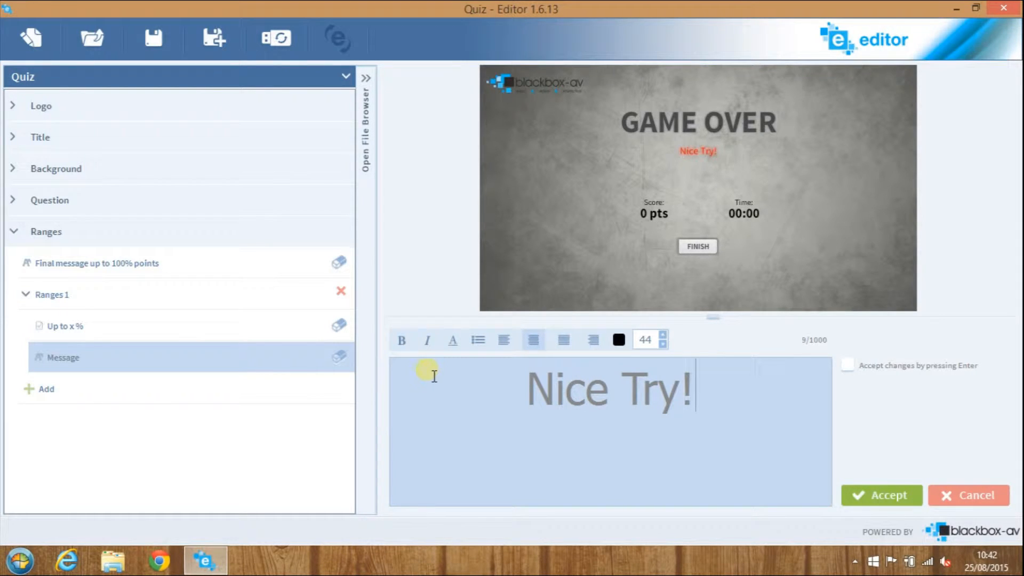
pyautogui.click(849, 366)
pyautogui.press('Return')
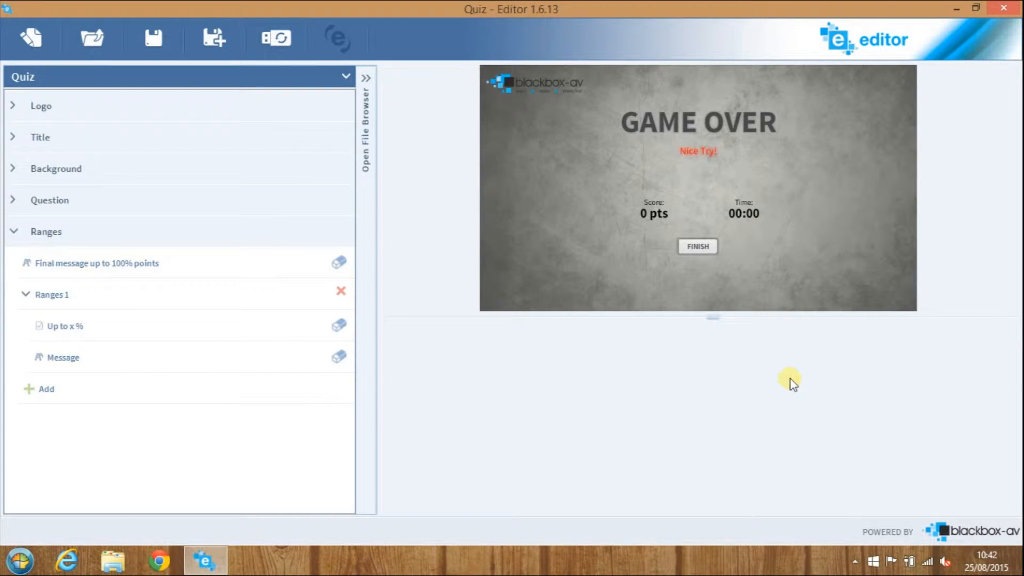
# Save the project as a new application named Quiz, with the question mark from the icon gallery as its icon
pyautogui.click(220, 37)
pyautogui.click(453, 75)
pyautogui.moveTo(454, 75); pyautogui.dragTo(400, 69)
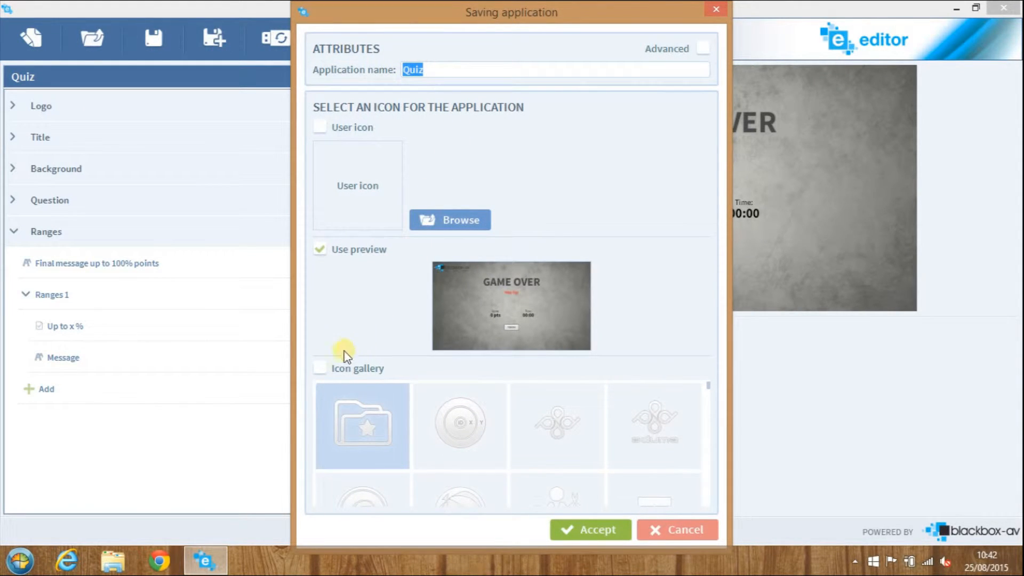
pyautogui.click(321, 368)
pyautogui.scroll(-2, 682, 405)
pyautogui.scroll(-5, 683, 405)
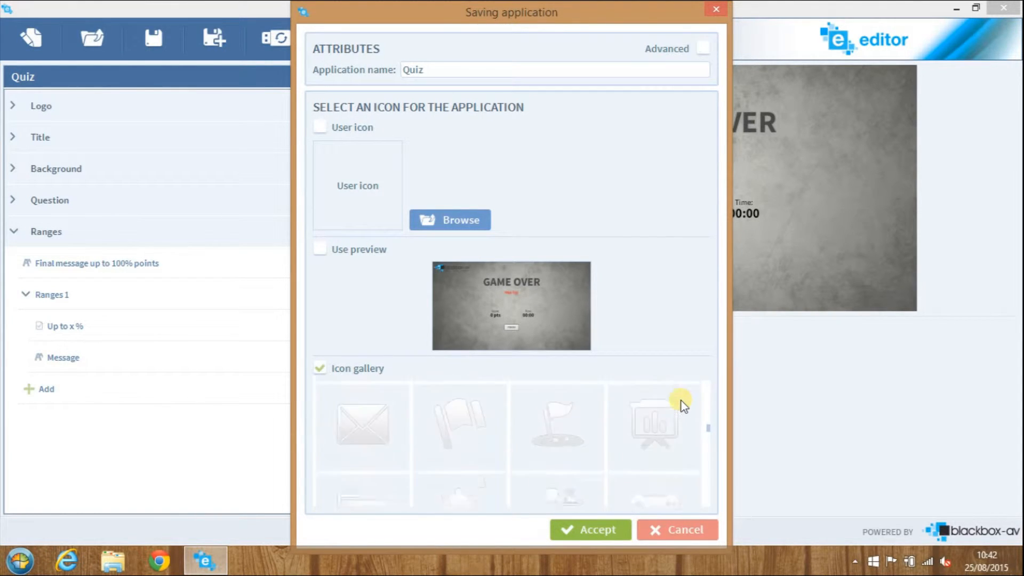
pyautogui.scroll(-2, 685, 406)
pyautogui.scroll(-5, 684, 405)
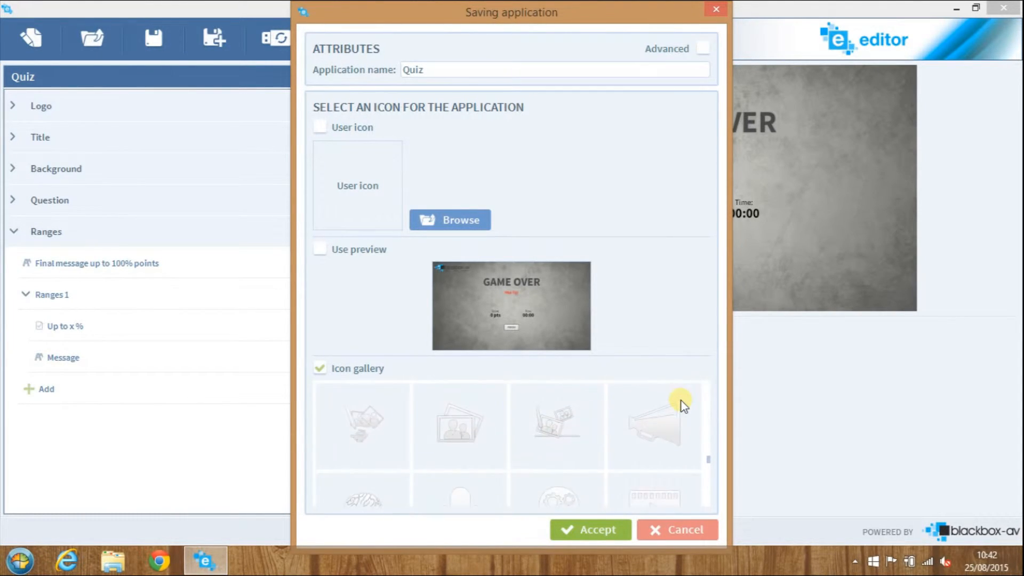
pyautogui.scroll(-5, 684, 405)
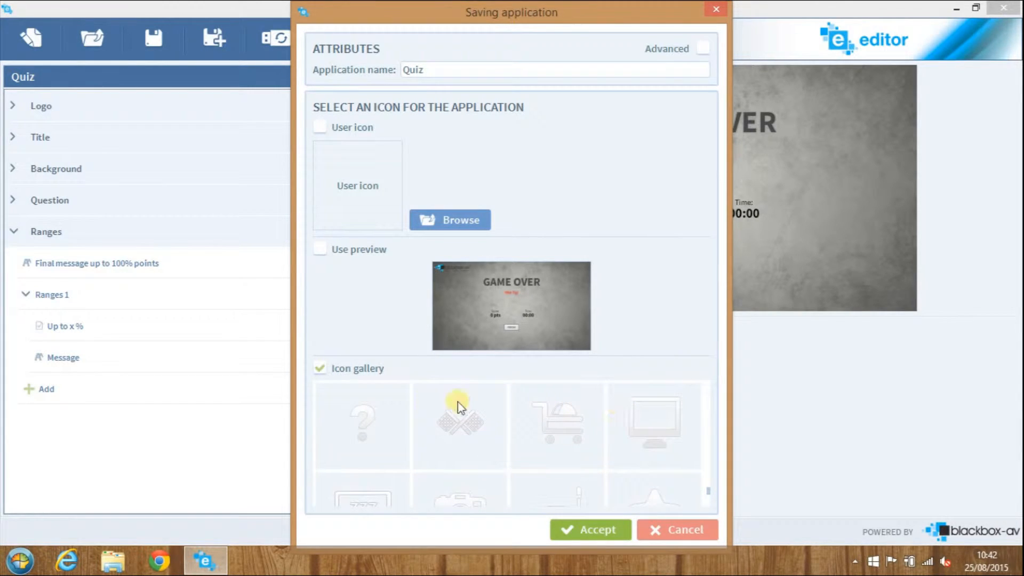
pyautogui.click(365, 426)
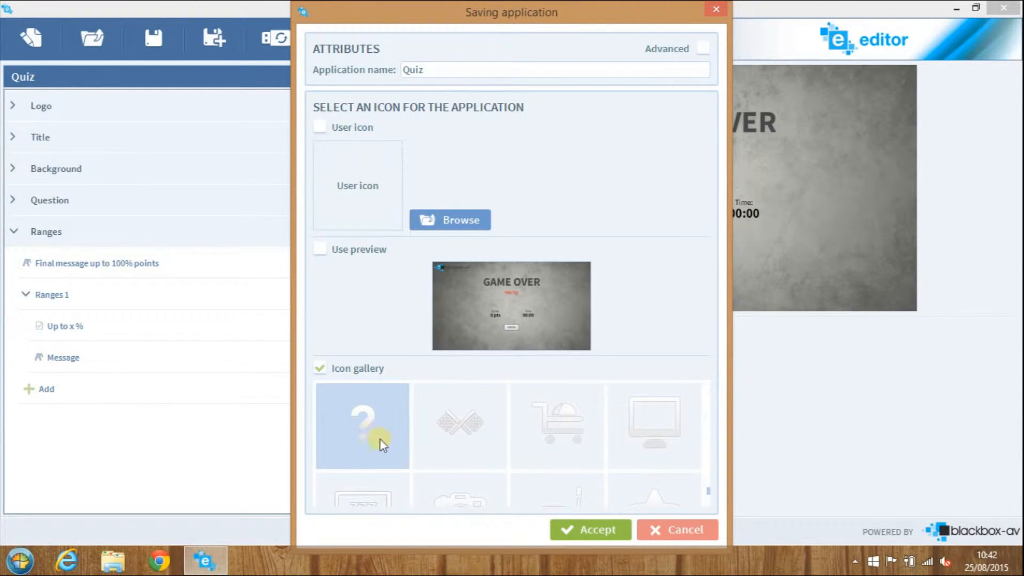
pyautogui.click(578, 530)
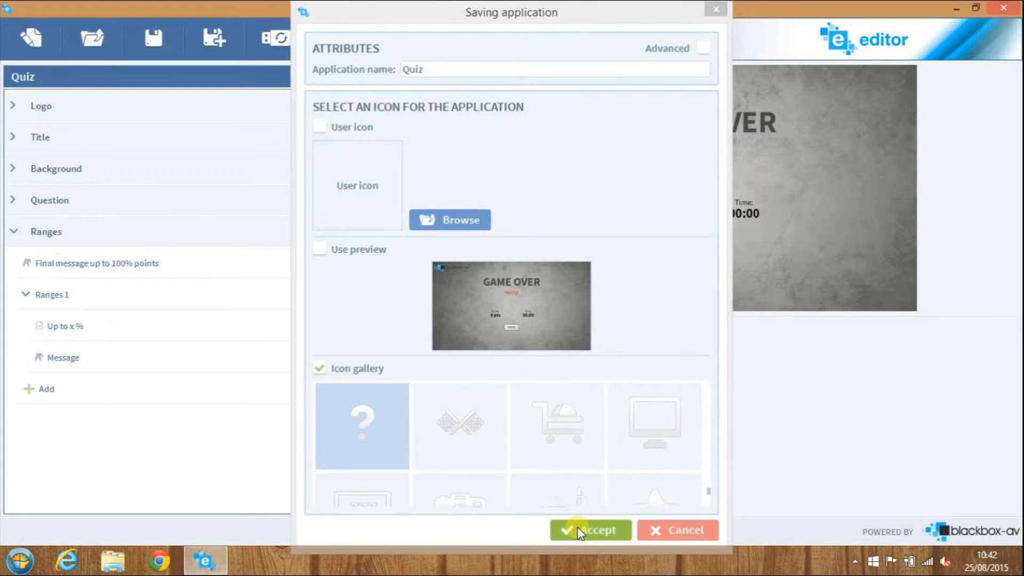
# Save the application file as "quiz" on the Desktop
pyautogui.write('quiz')
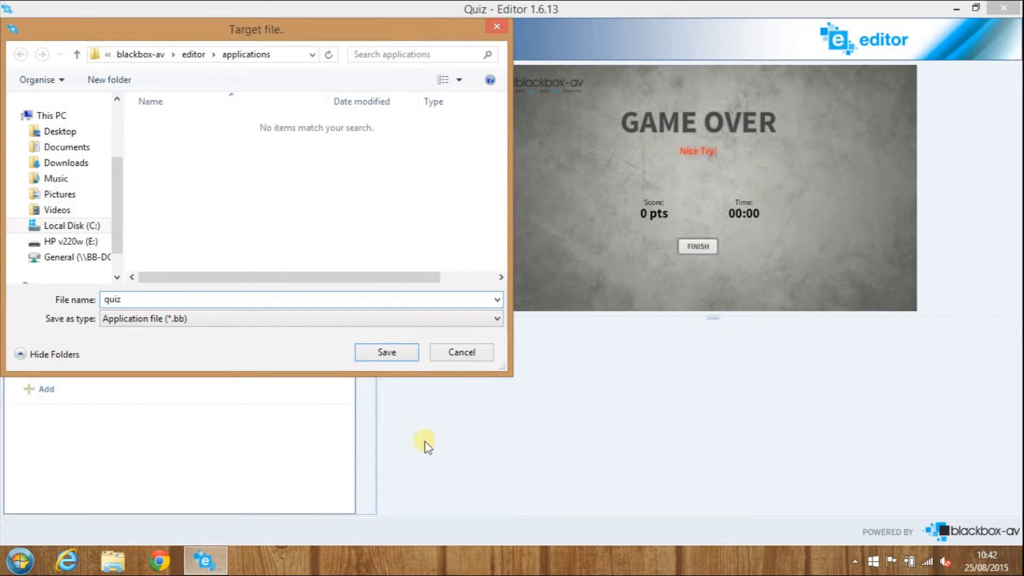
pyautogui.click(88, 131)
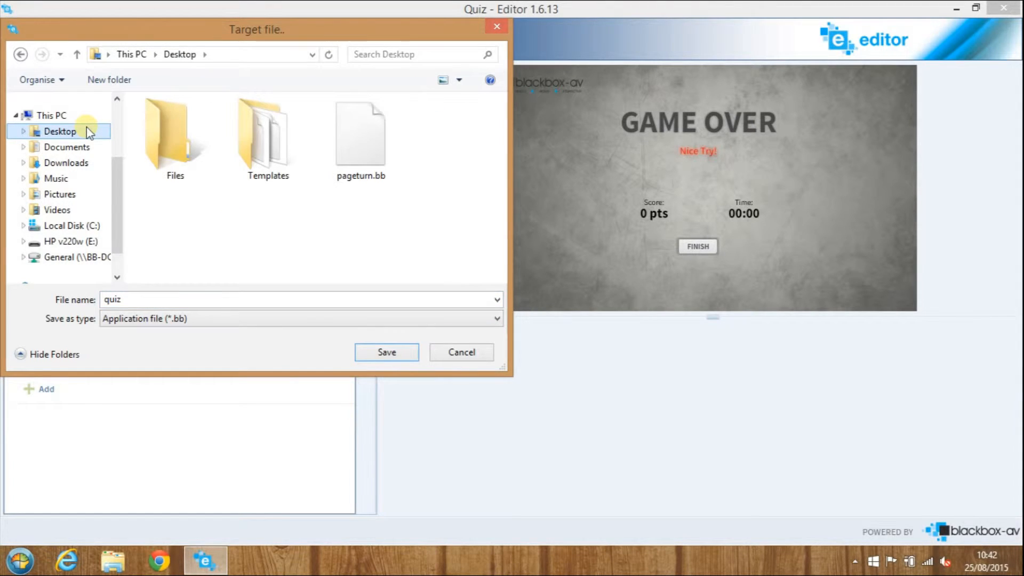
pyautogui.click(391, 352)
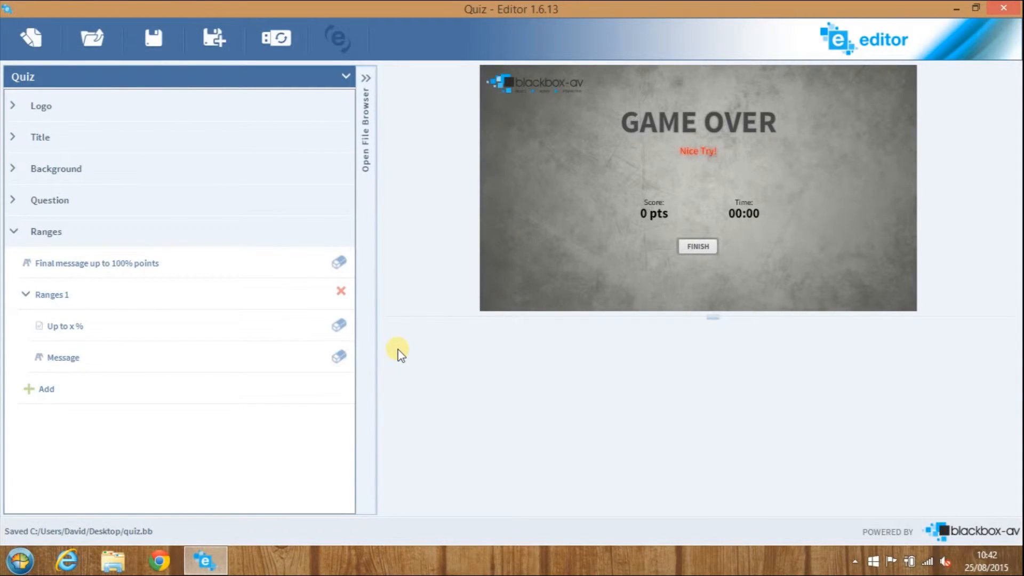
# Return to the template chooser, add Parallax_Slider_1920x1080.template from the drive and open the Retail Package folder
pyautogui.click(29, 41)
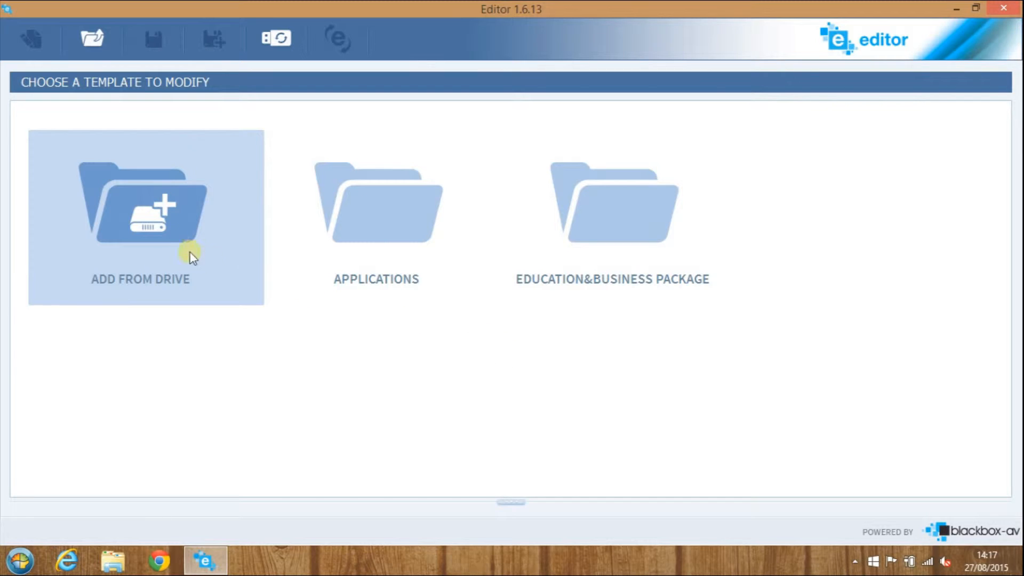
pyautogui.click(157, 233)
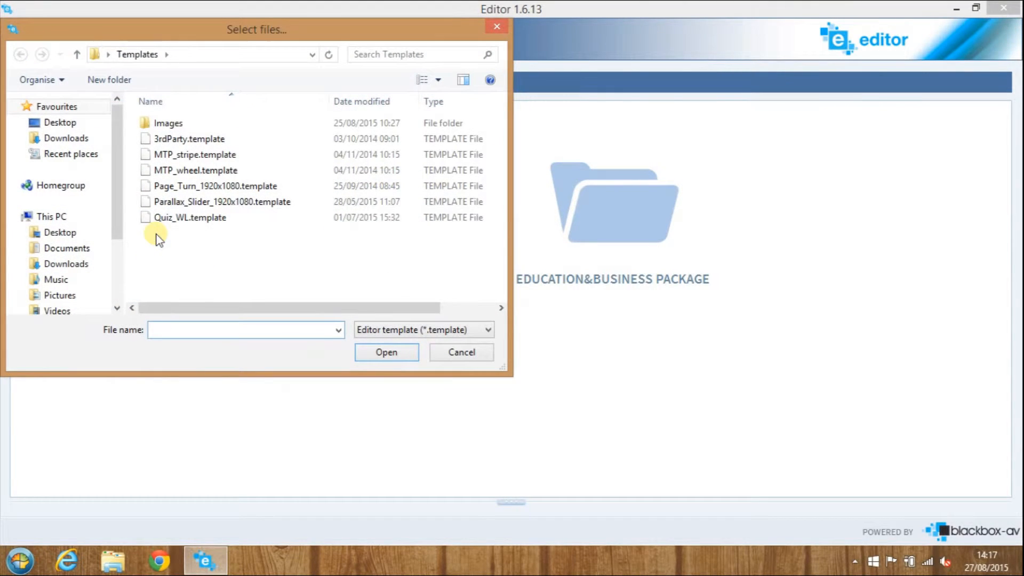
pyautogui.click(198, 203)
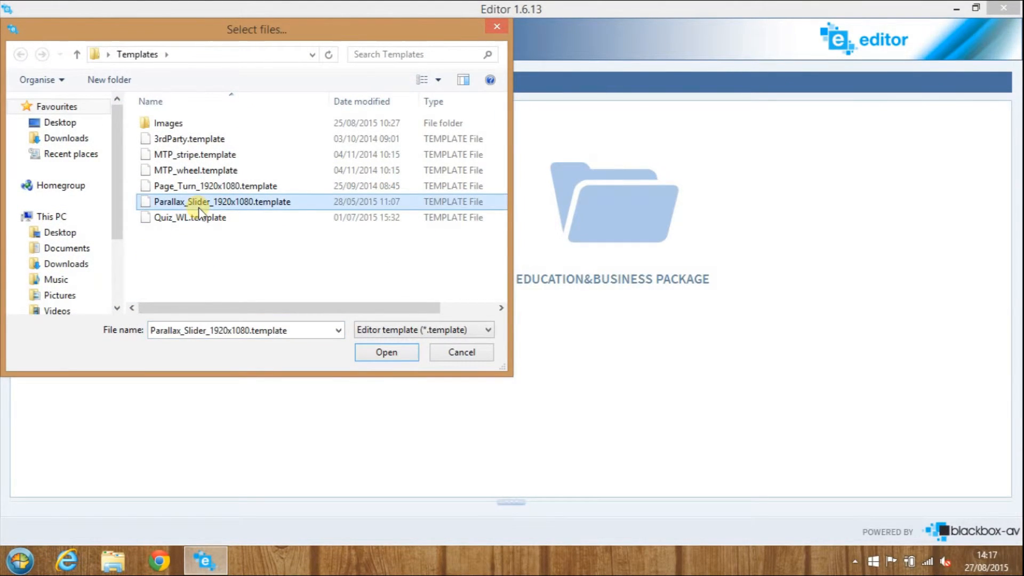
pyautogui.click(385, 353)
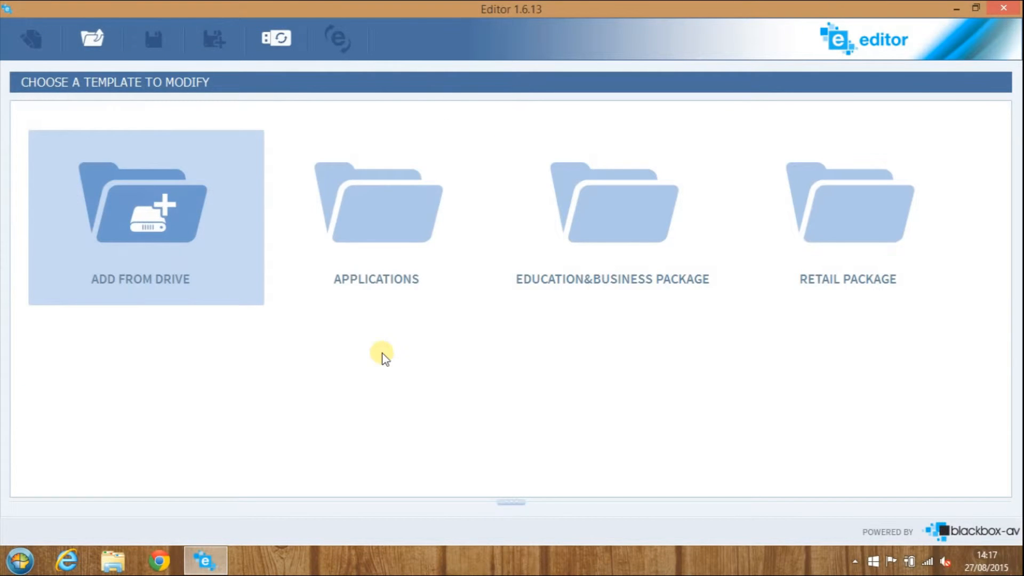
pyautogui.click(838, 241)
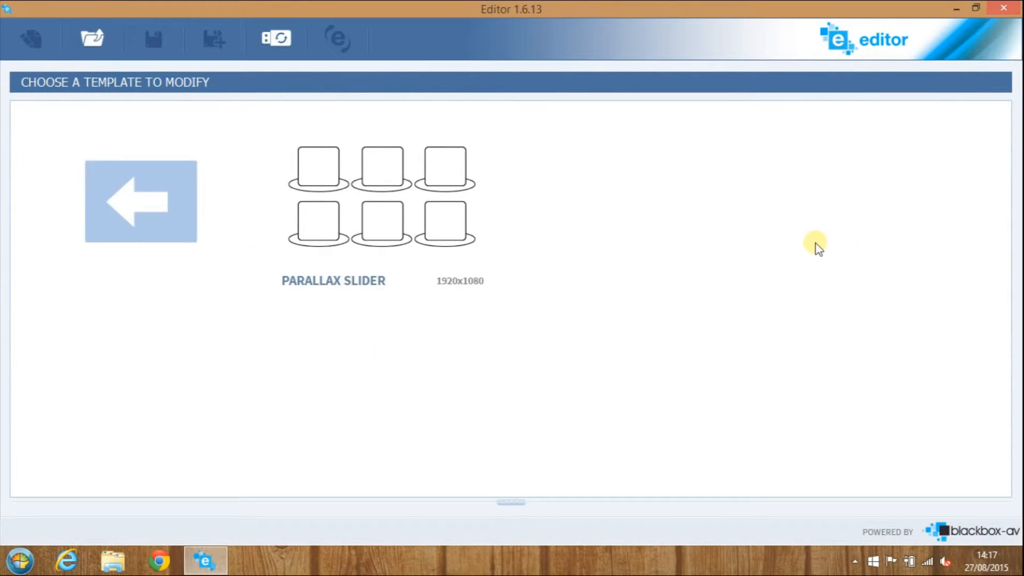
# Add MTP_wheel.template from the drive to the available templates
pyautogui.click(129, 217)
pyautogui.click(129, 218)
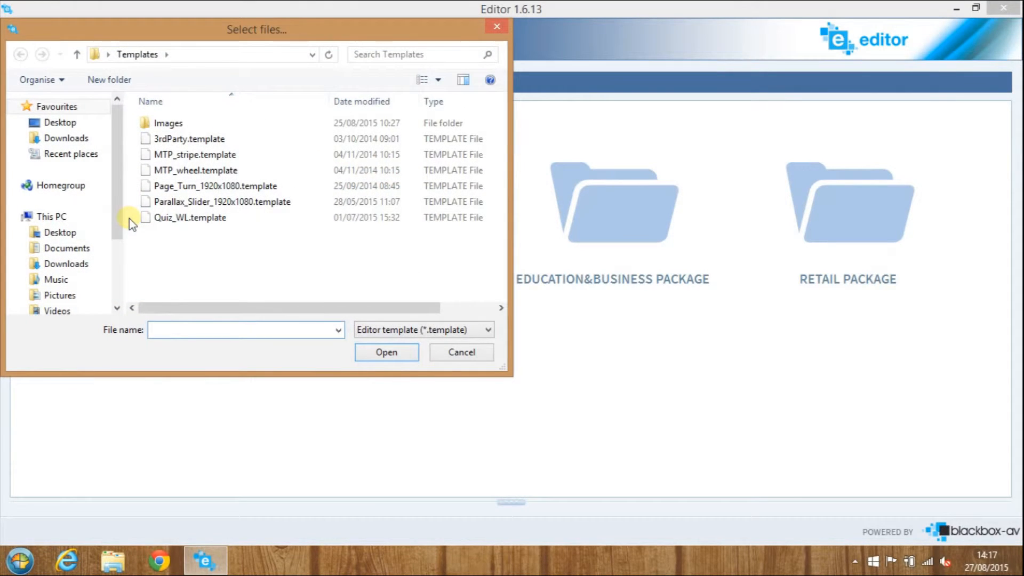
pyautogui.click(201, 171)
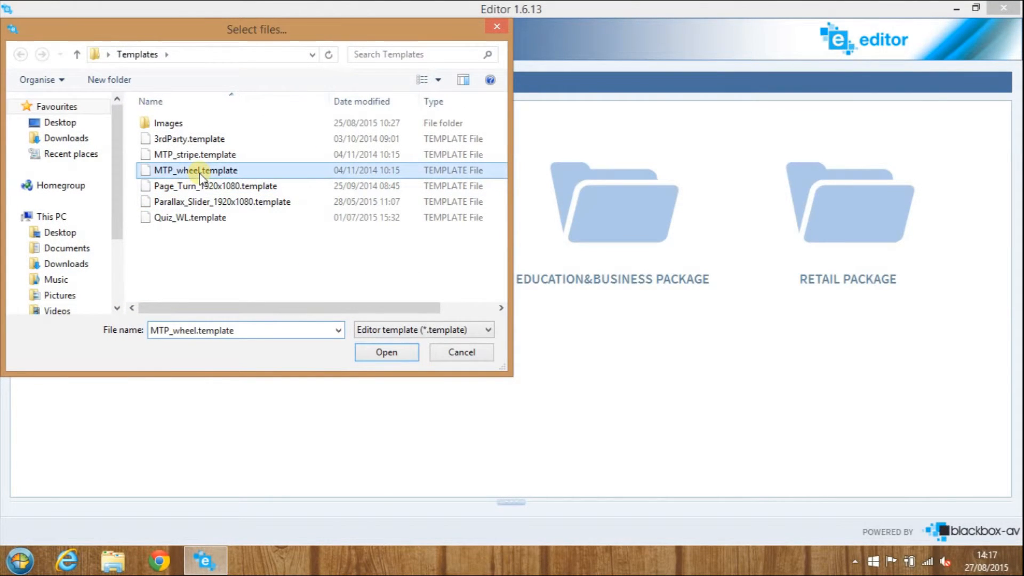
pyautogui.click(389, 355)
# Add MTP_stripe.template from the drive to the available templates
pyautogui.click(141, 216)
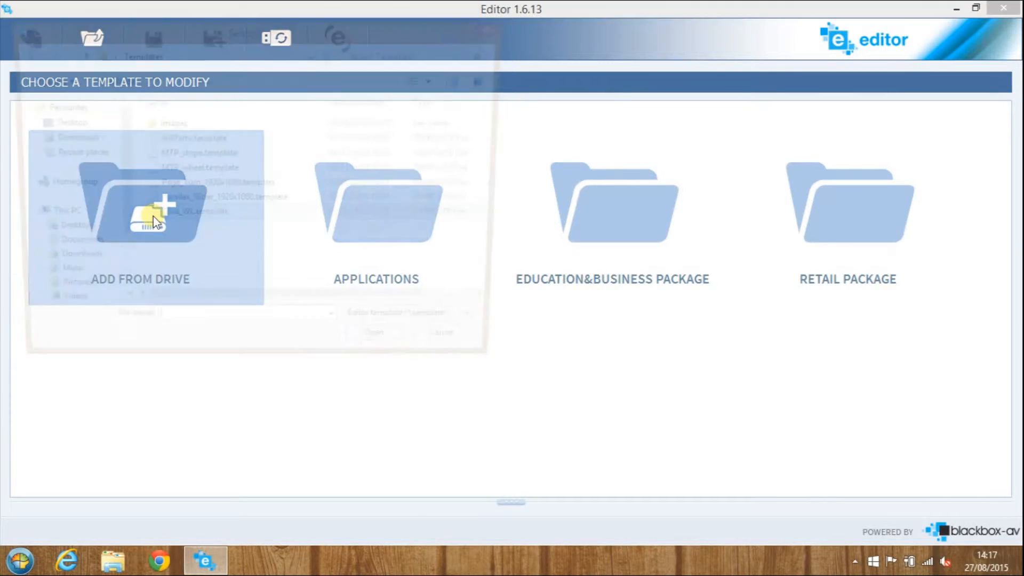
pyautogui.click(193, 157)
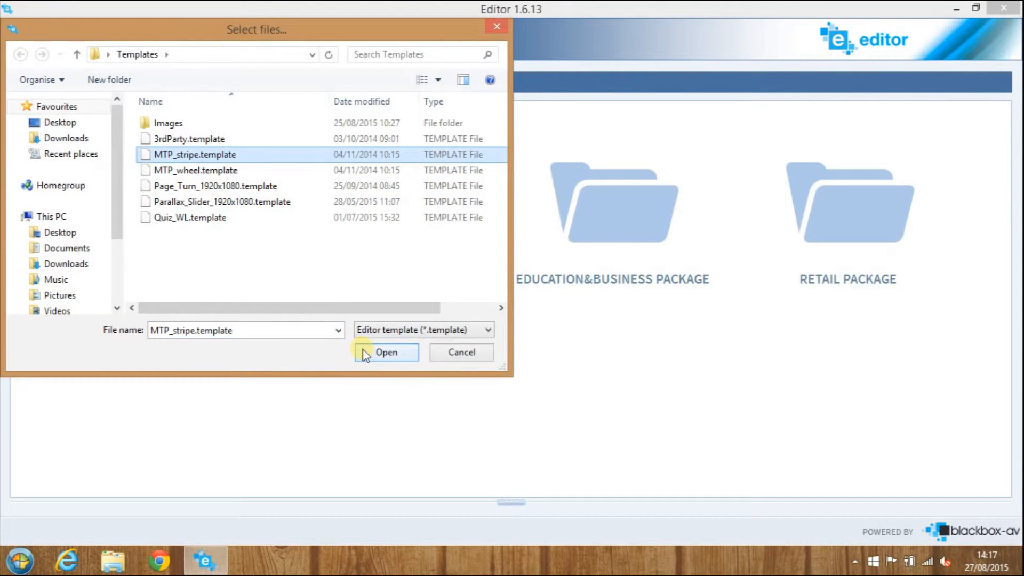
pyautogui.click(384, 351)
# Look through the Retail Package and Education&Business Package folders, viewing the descriptions of the Stripe and Wheel templates
pyautogui.click(825, 224)
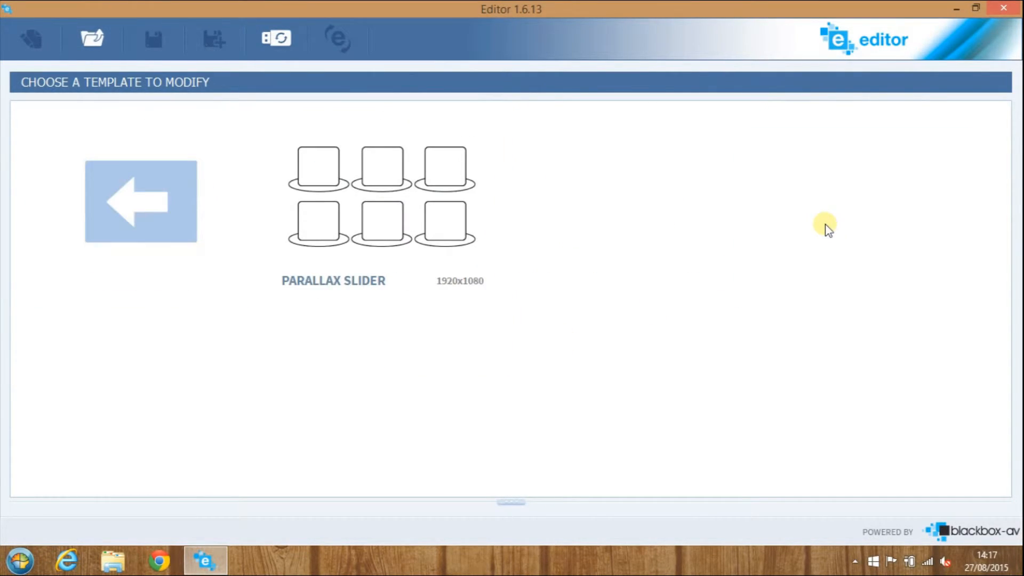
pyautogui.click(152, 204)
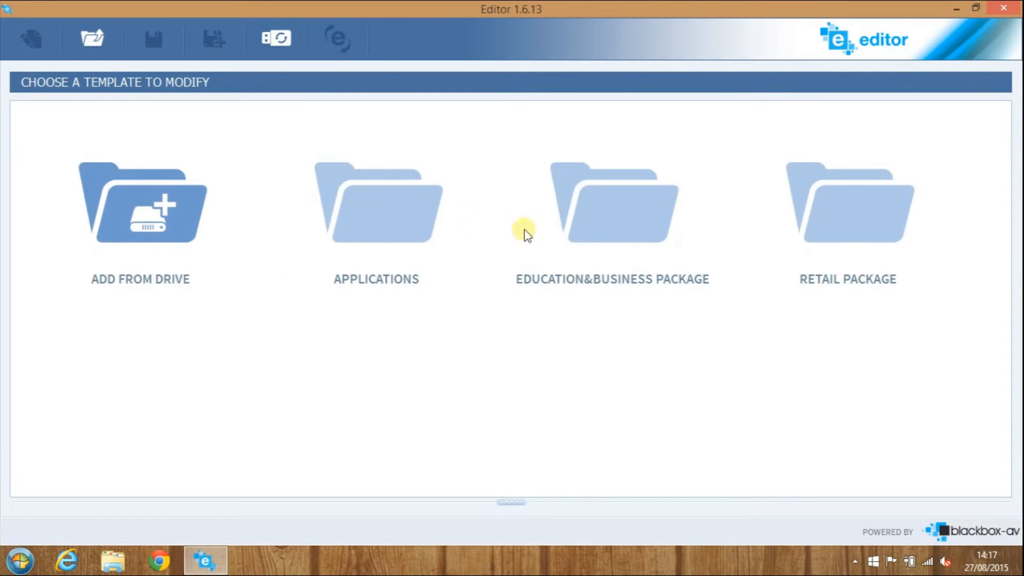
pyautogui.click(608, 232)
pyautogui.click(608, 232)
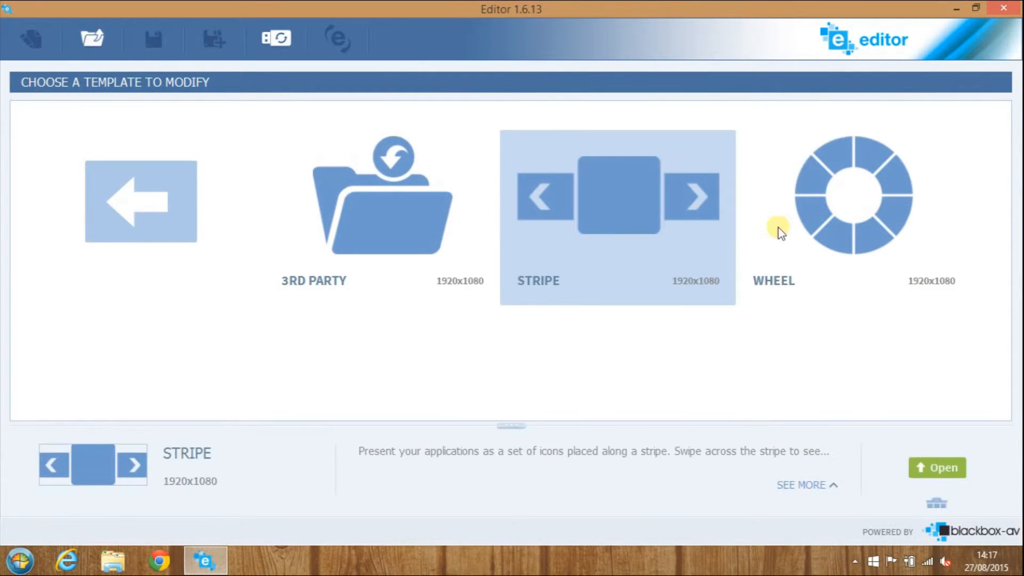
pyautogui.click(847, 231)
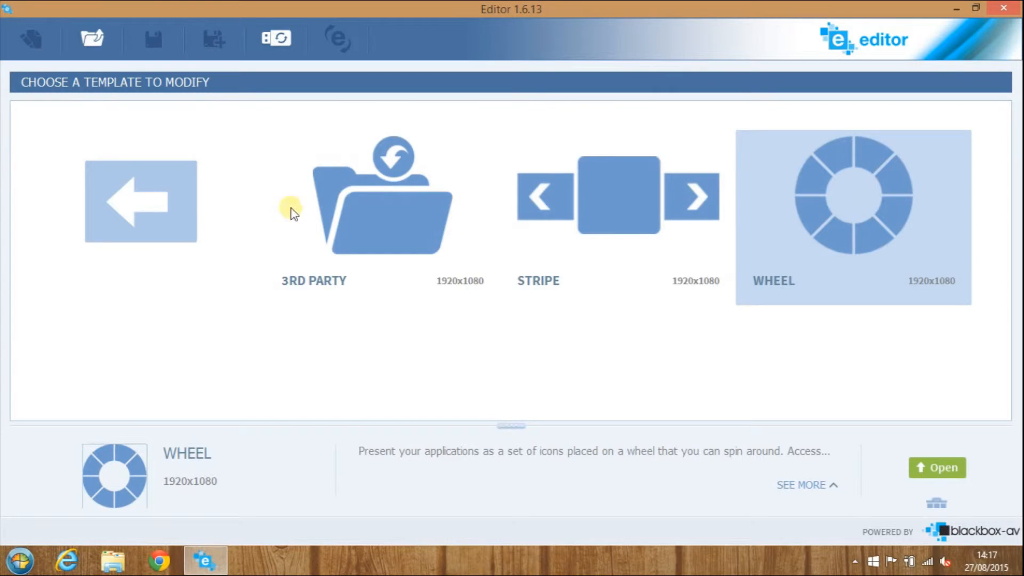
pyautogui.click(147, 204)
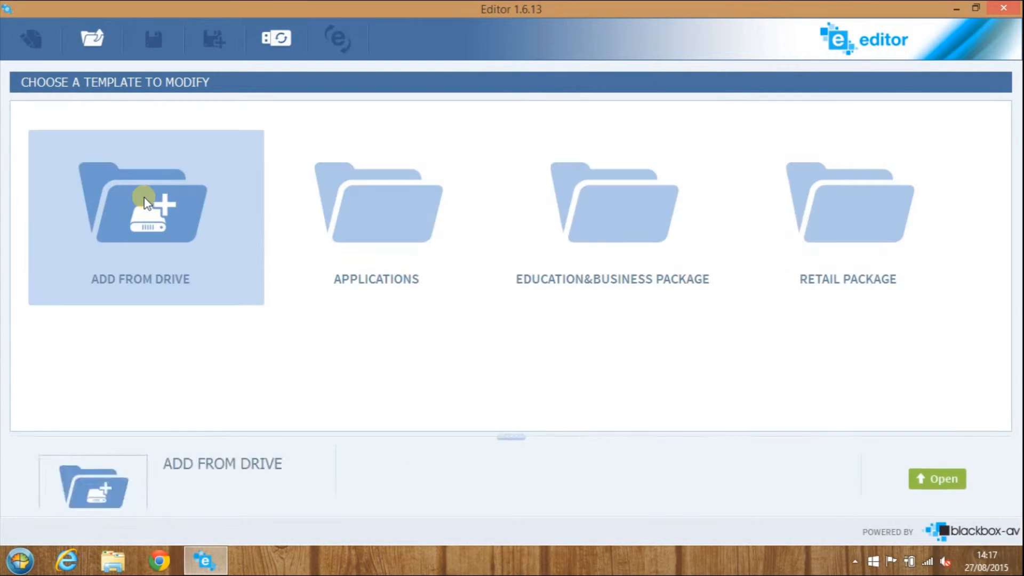
# Open the Parallax Slider template from the Retail Package for editing
pyautogui.click(836, 238)
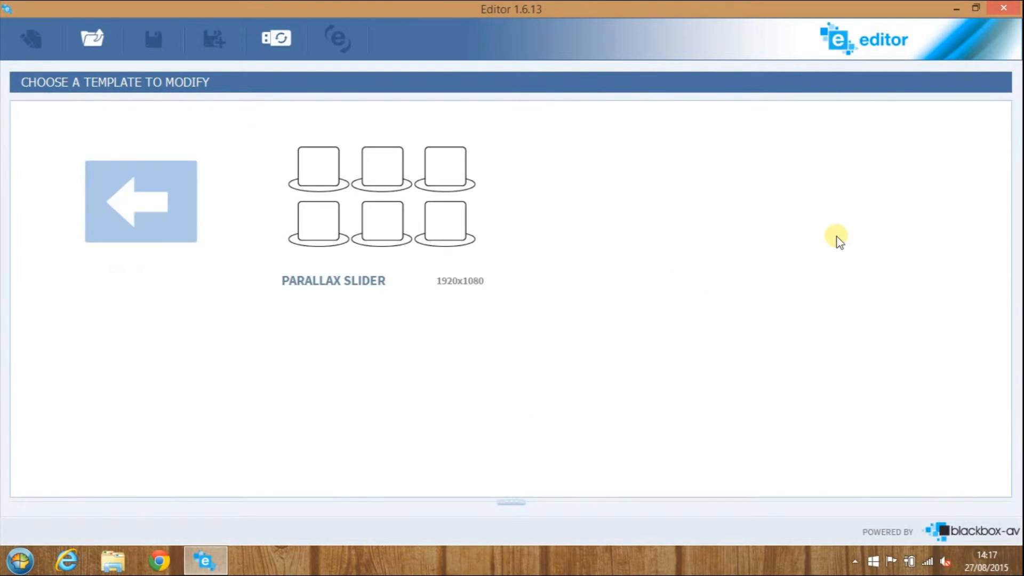
pyautogui.click(382, 221)
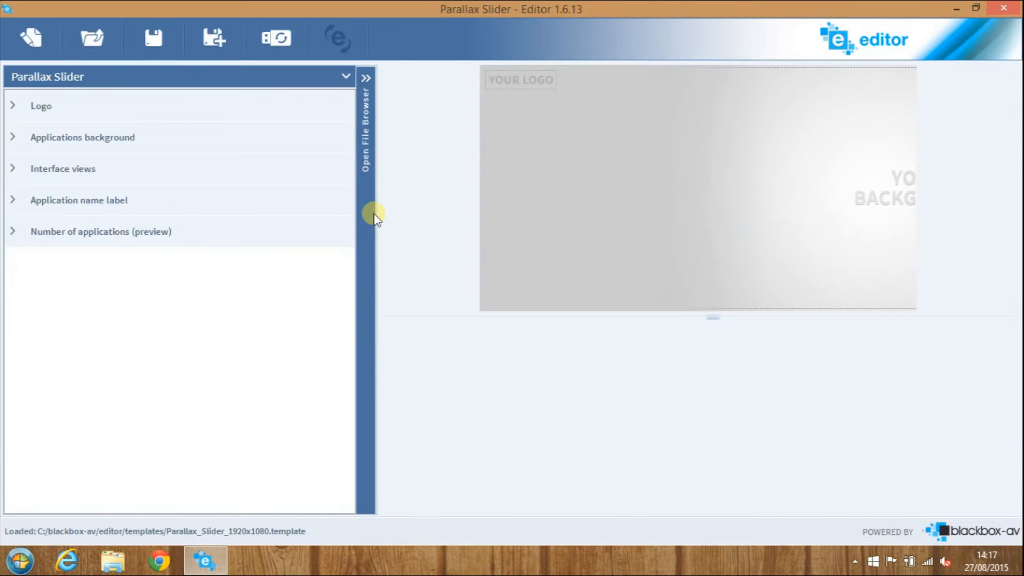
pyautogui.click(374, 215)
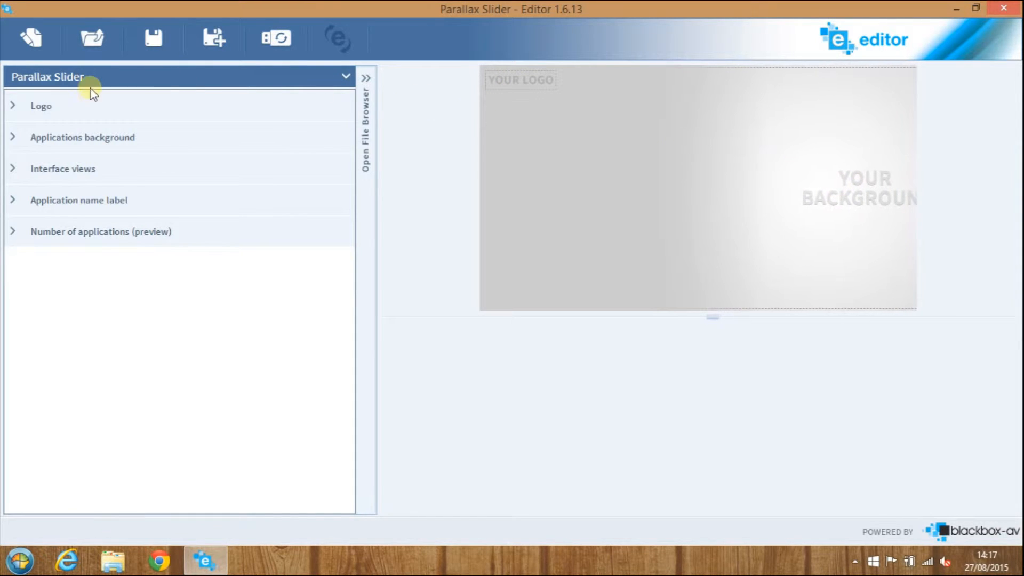
# Replace the logo placeholder with the image blackbox500px from the Images folder
pyautogui.click(35, 105)
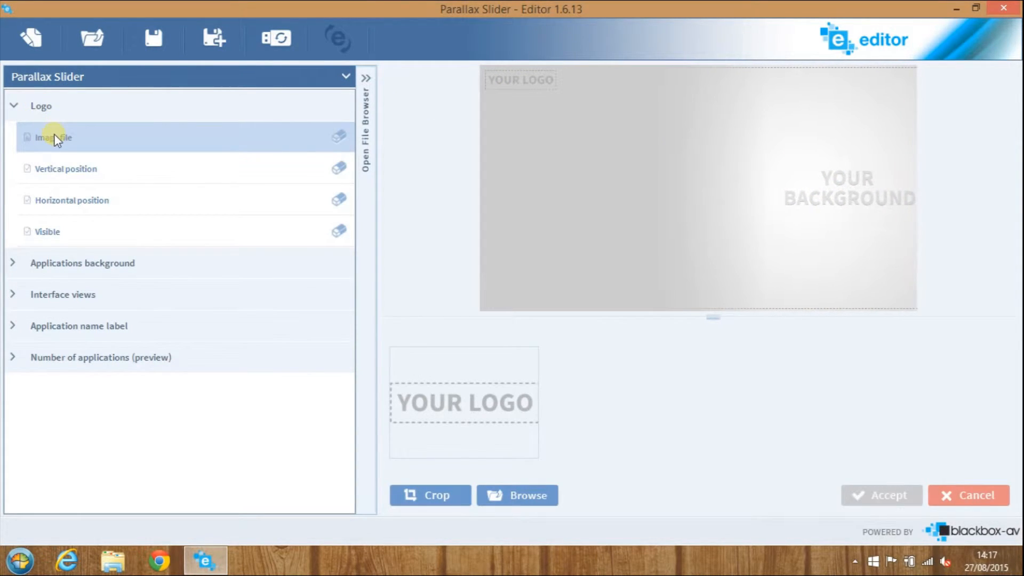
pyautogui.click(516, 490)
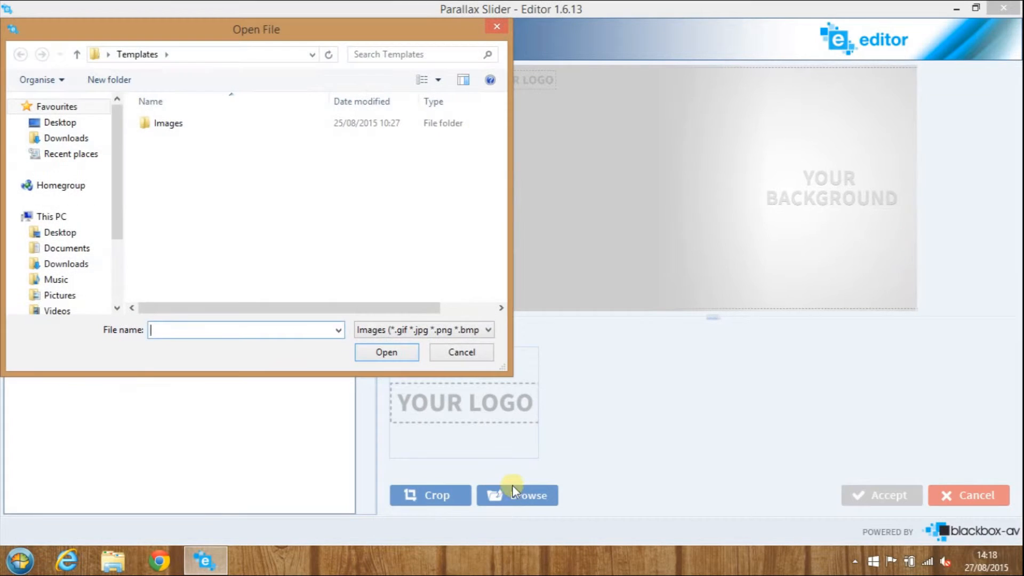
pyautogui.doubleClick(206, 123)
pyautogui.click(188, 204)
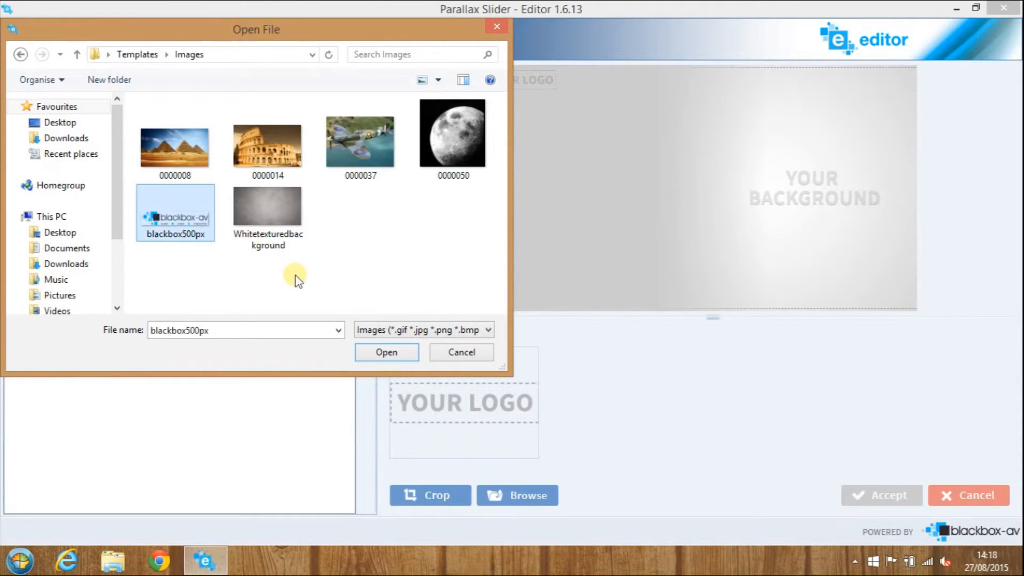
pyautogui.click(386, 352)
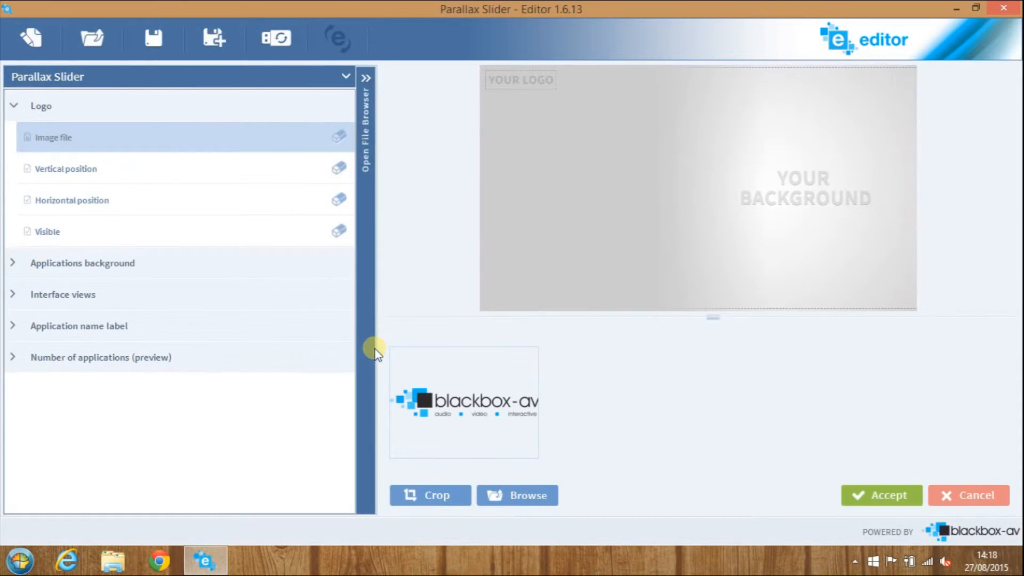
pyautogui.click(879, 495)
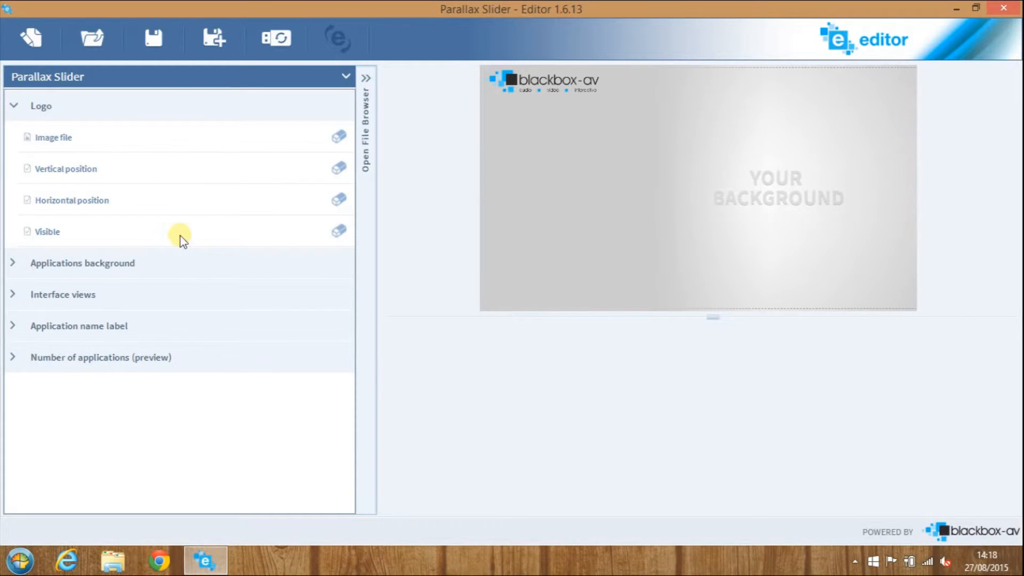
# Shift the logo slightly down and to the right on the canvas, keeping it set to visible
pyautogui.moveTo(109, 174); pyautogui.dragTo(368, 168)
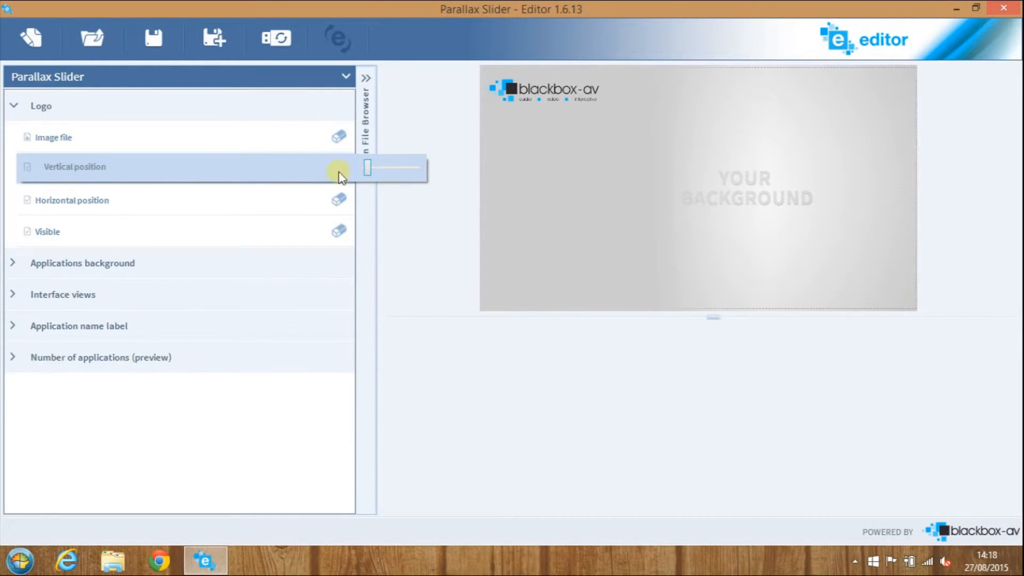
pyautogui.moveTo(206, 197); pyautogui.dragTo(368, 198)
pyautogui.click(194, 232)
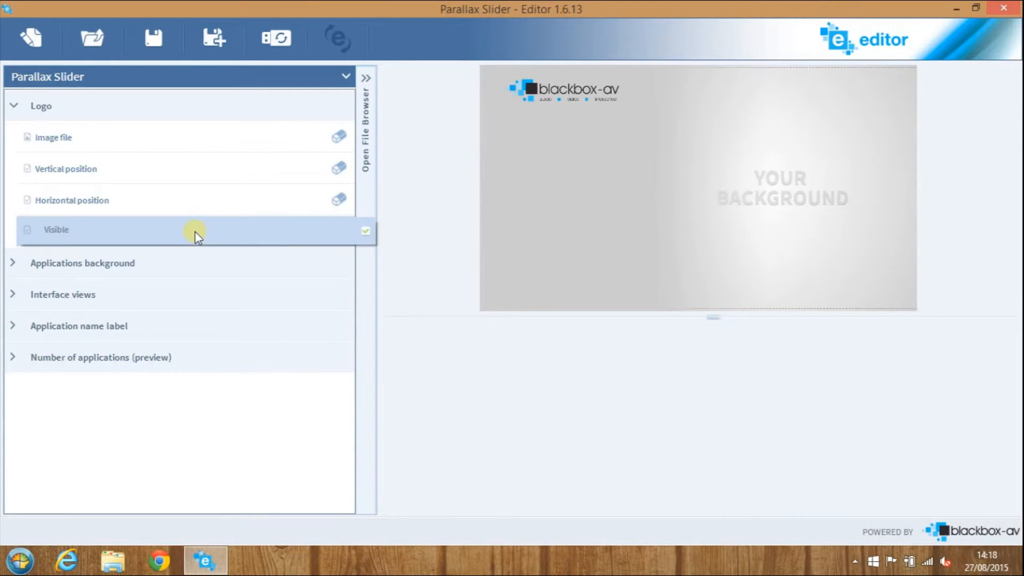
pyautogui.click(367, 232)
pyautogui.click(366, 230)
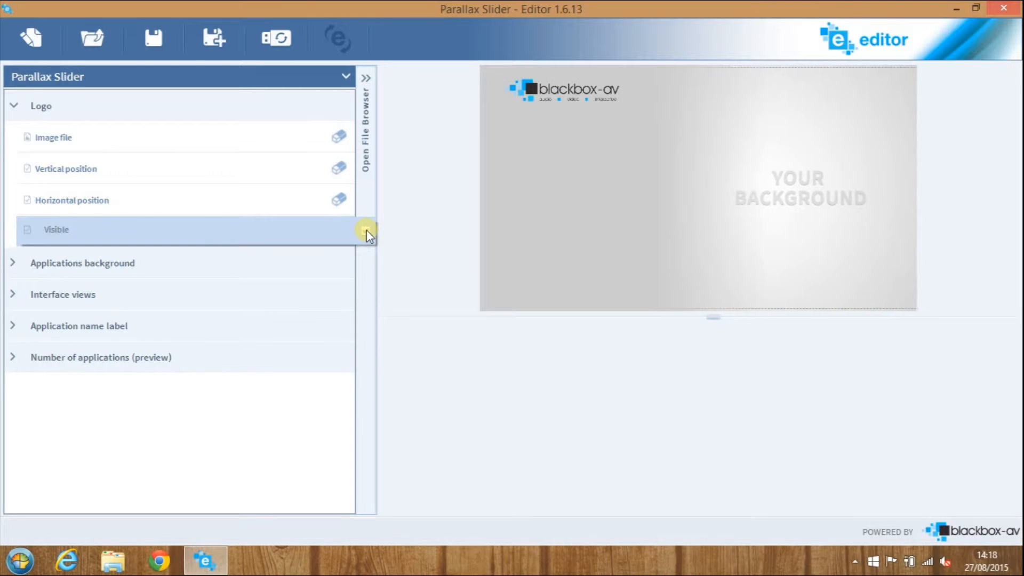
pyautogui.click(47, 108)
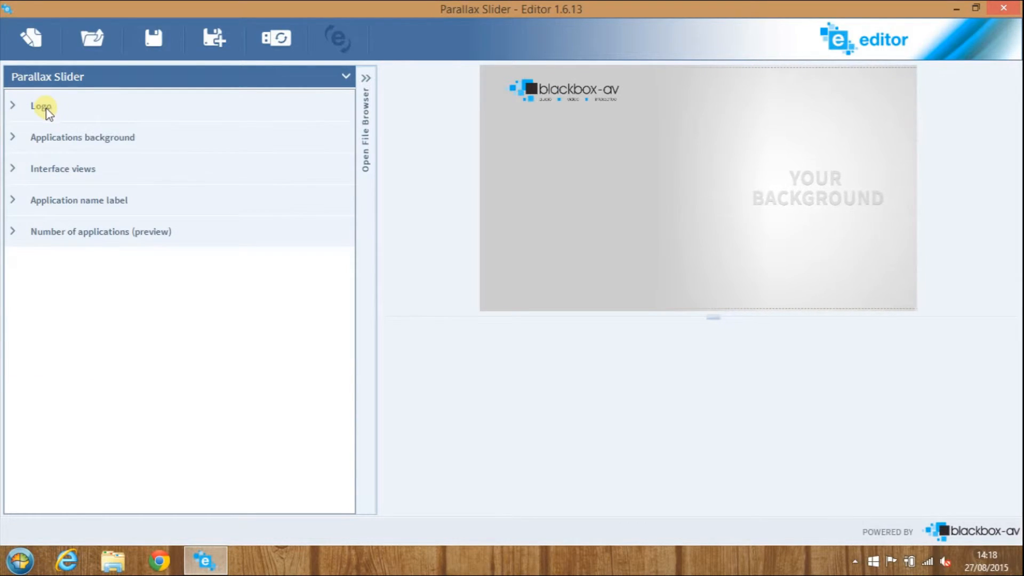
# Darken the applications background color to grey with red, green and blue at 162
pyautogui.click(64, 139)
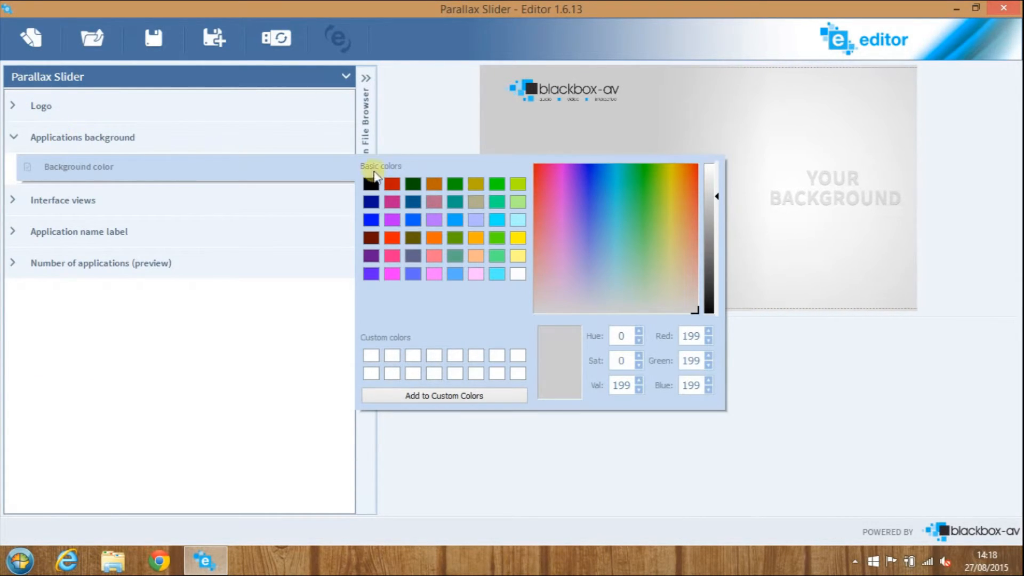
pyautogui.click(85, 143)
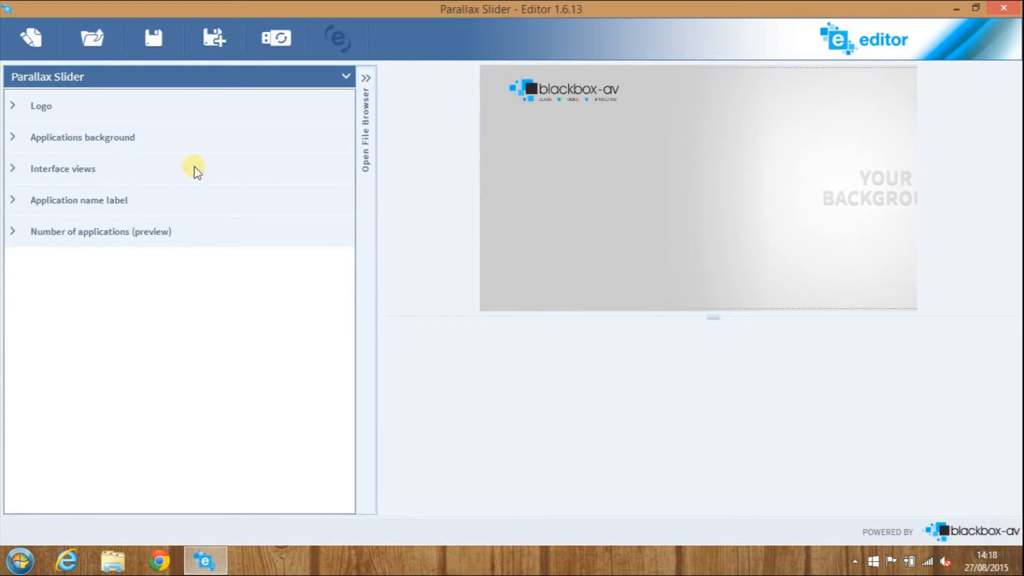
pyautogui.click(75, 139)
pyautogui.moveTo(715, 230); pyautogui.dragTo(714, 220)
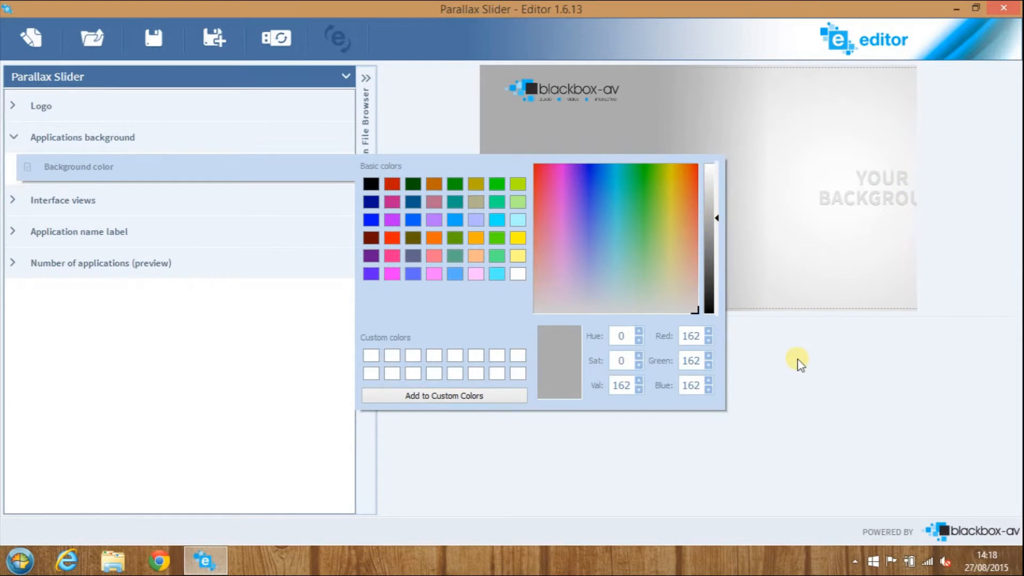
pyautogui.click(800, 365)
pyautogui.click(15, 139)
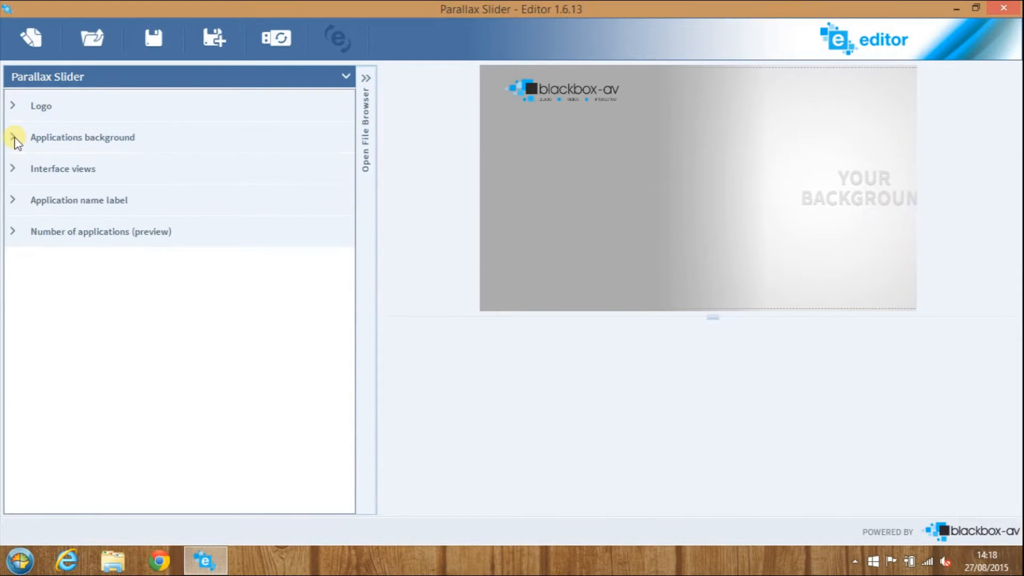
# Add a first interface view and title it "Menu 1"
pyautogui.click(13, 171)
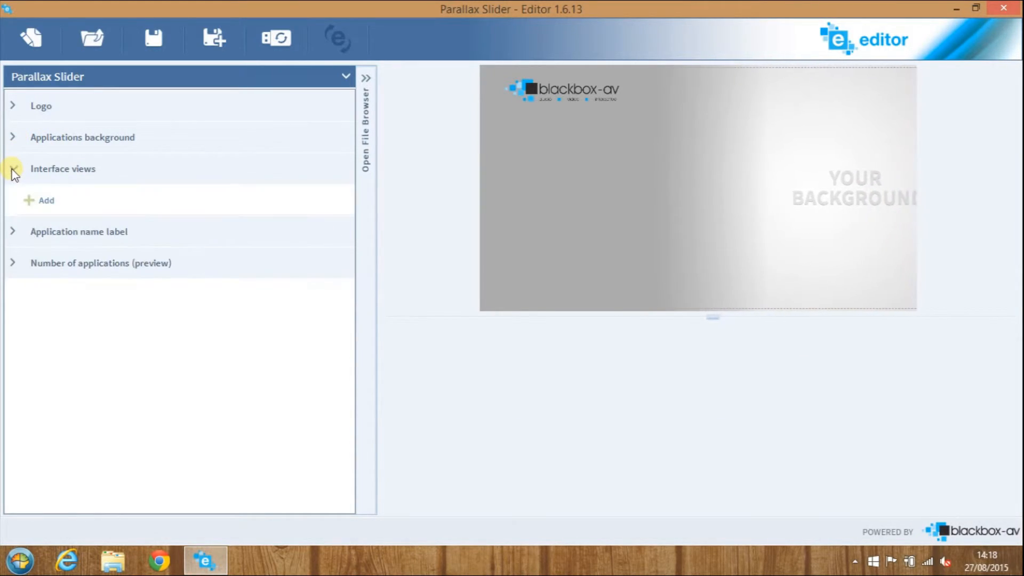
pyautogui.click(32, 202)
pyautogui.click(36, 203)
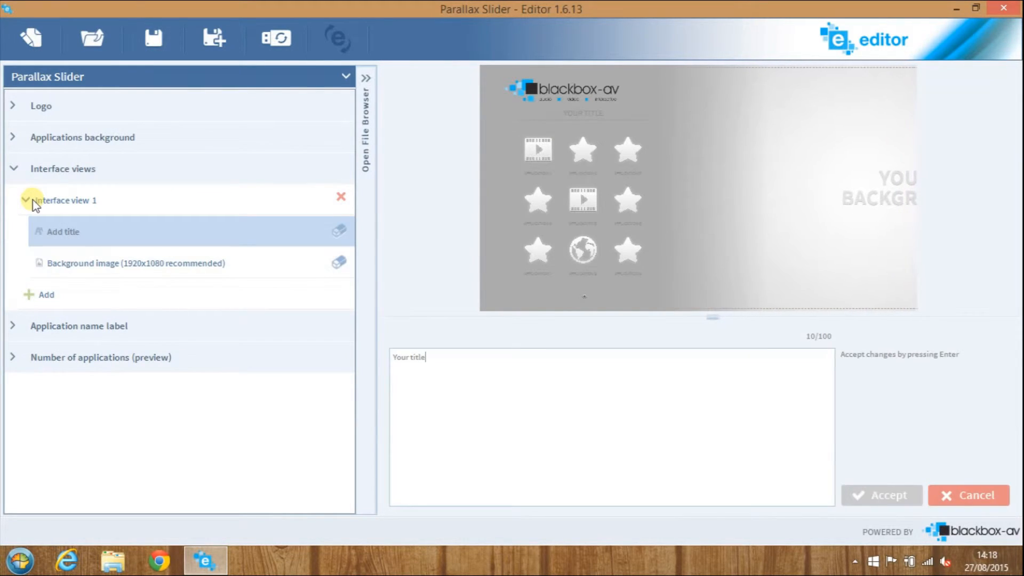
pyautogui.moveTo(448, 357); pyautogui.dragTo(372, 350)
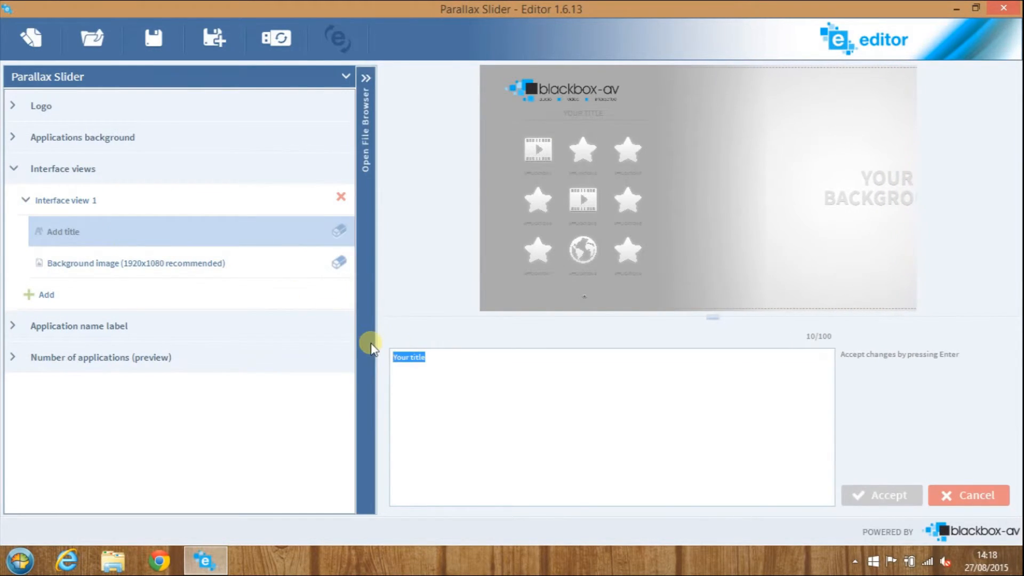
pyautogui.moveTo(368, 343)
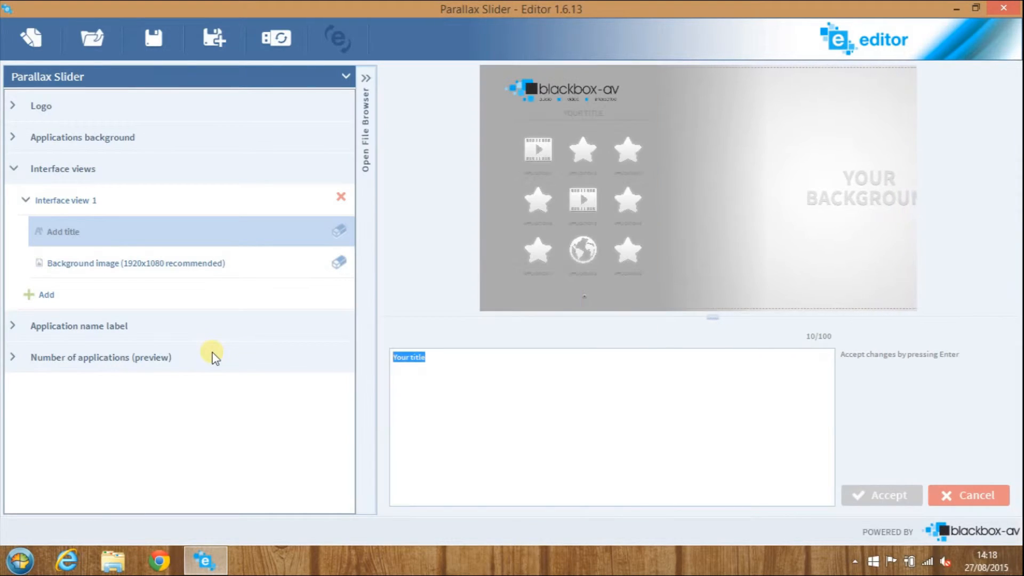
pyautogui.write('Menu 1')
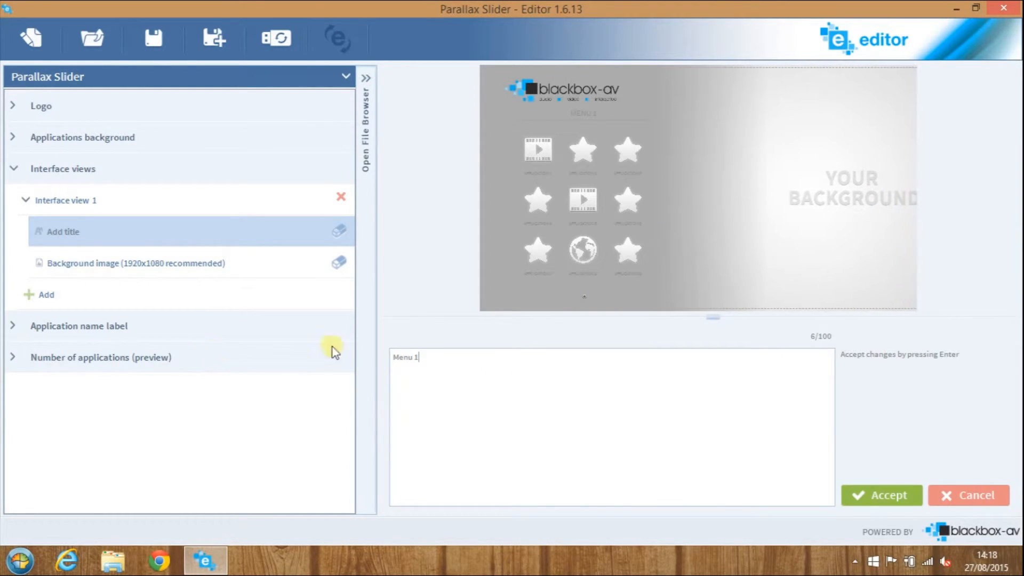
pyautogui.click(878, 491)
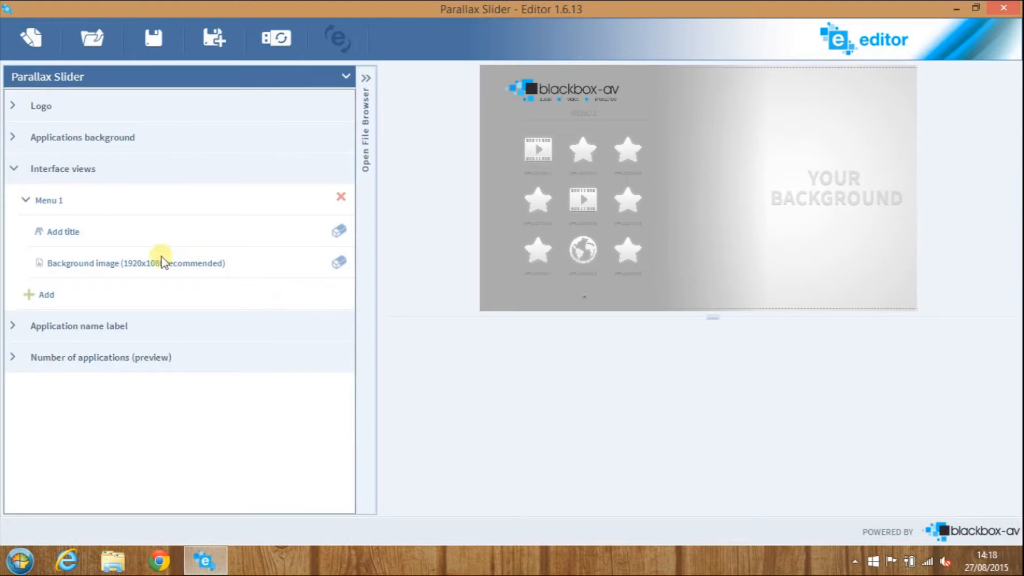
# Add a second interface view and title it "Menu 2"
pyautogui.click(30, 294)
pyautogui.click(63, 296)
pyautogui.click(76, 324)
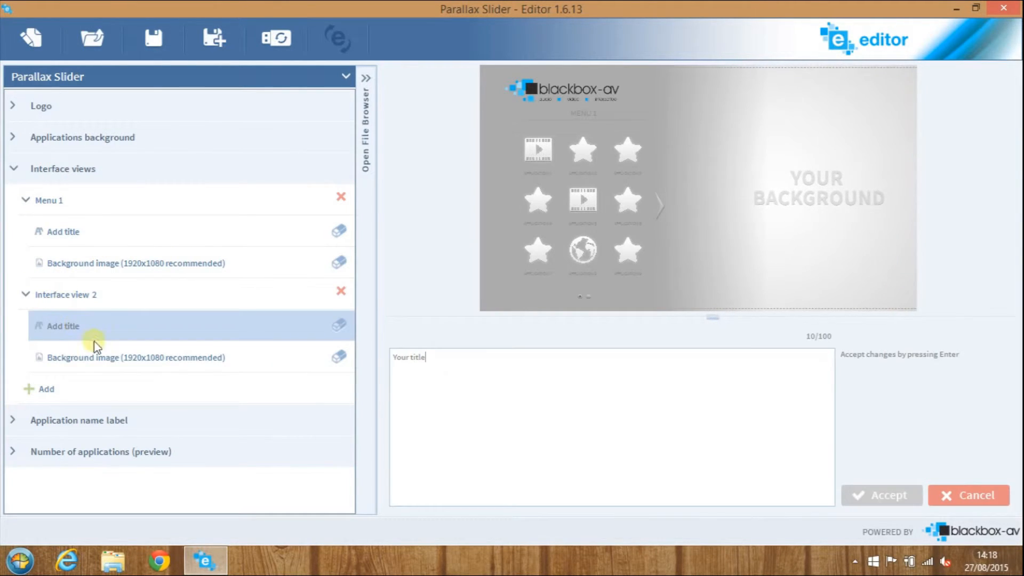
pyautogui.moveTo(460, 372); pyautogui.dragTo(391, 363)
pyautogui.write('Menu 2')
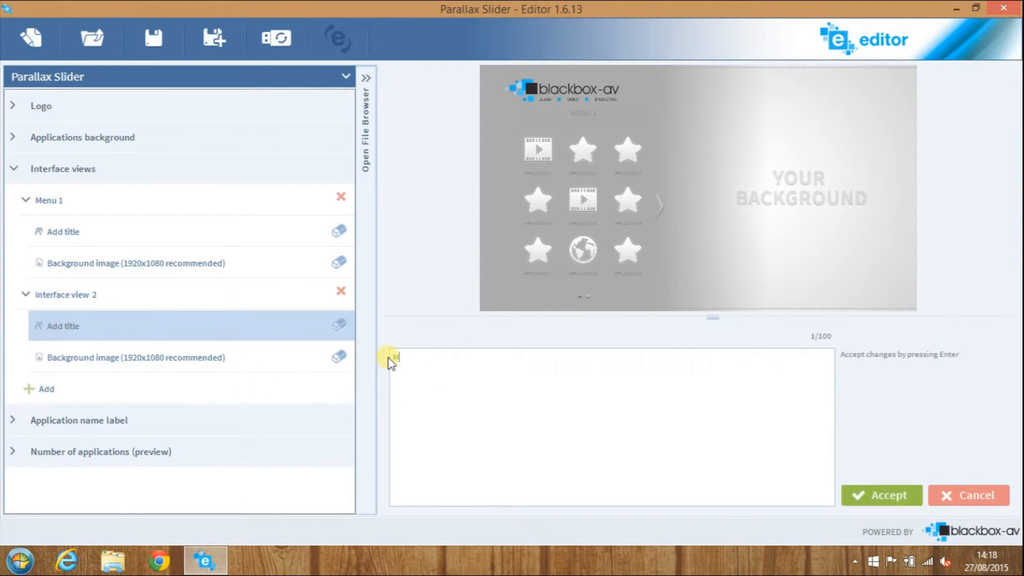
pyautogui.click(879, 495)
# Add a third interface view and title it "Menu 3"
pyautogui.click(45, 391)
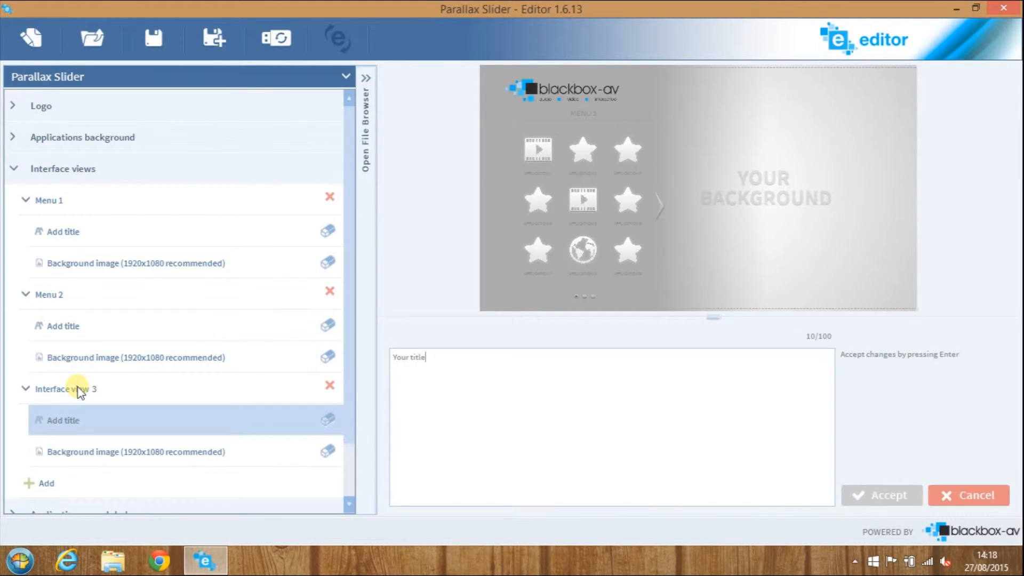
pyautogui.moveTo(527, 373); pyautogui.dragTo(396, 362)
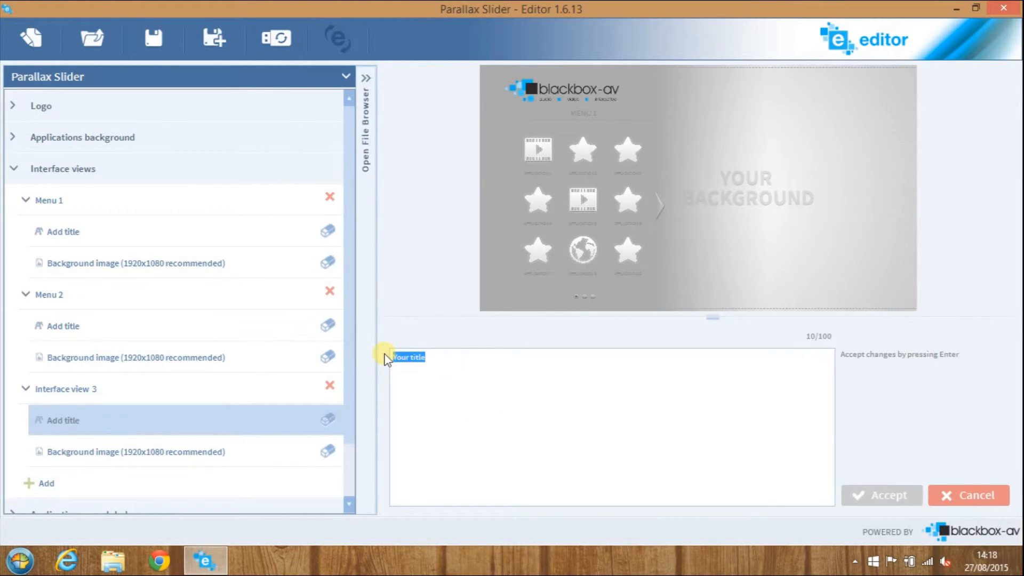
pyautogui.write('Menu 3')
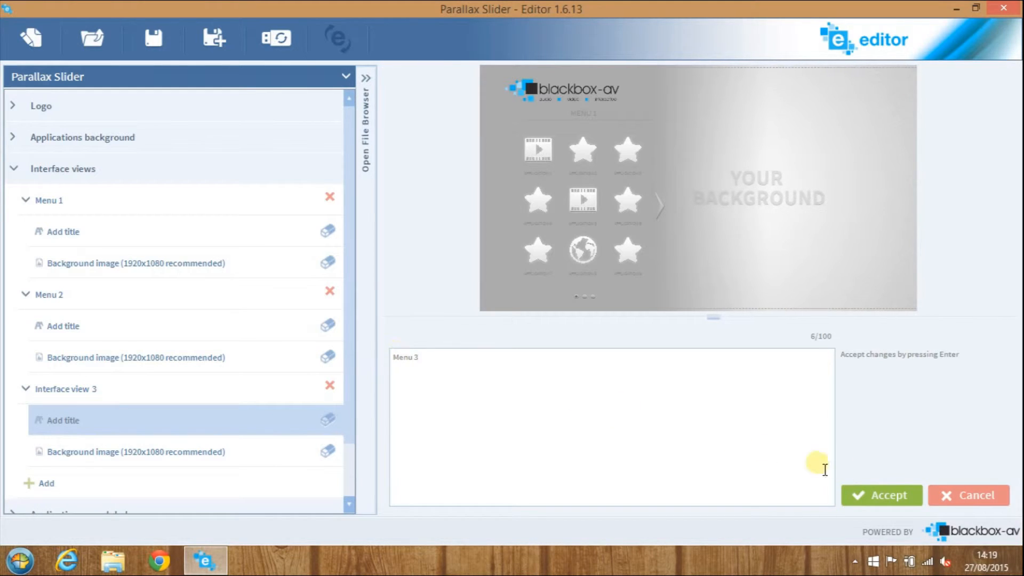
pyautogui.click(894, 490)
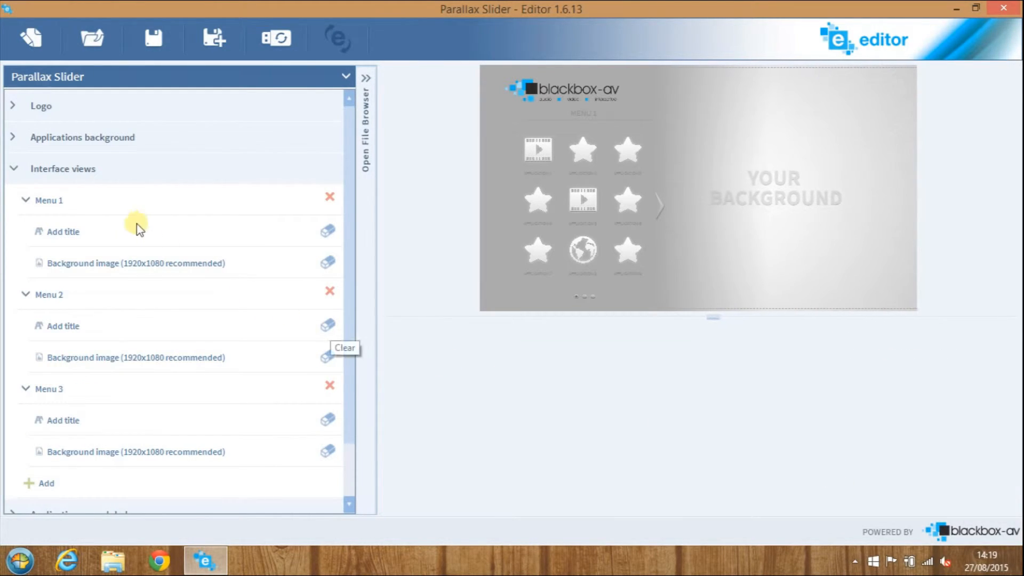
# Set the background image of the Menu 1 view to Whitetexturedbackground from the Images folder
pyautogui.click(110, 226)
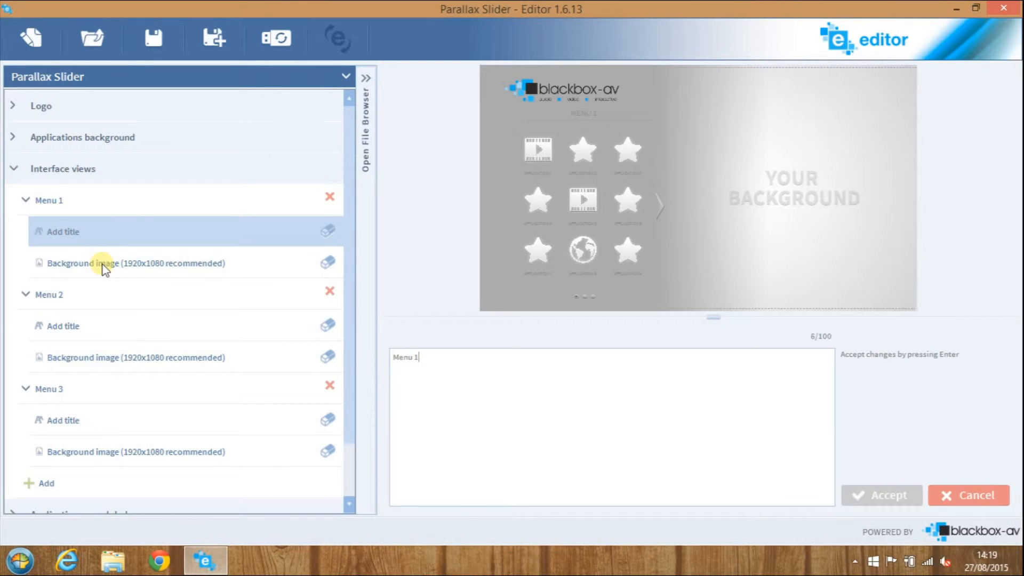
pyautogui.click(103, 264)
pyautogui.click(516, 492)
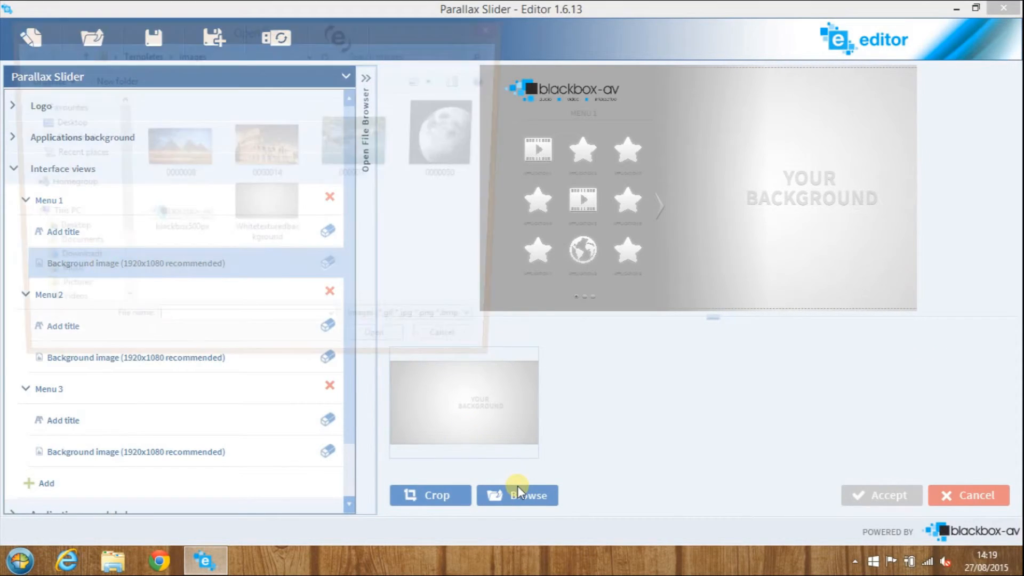
pyautogui.click(283, 208)
pyautogui.click(395, 350)
pyautogui.click(878, 498)
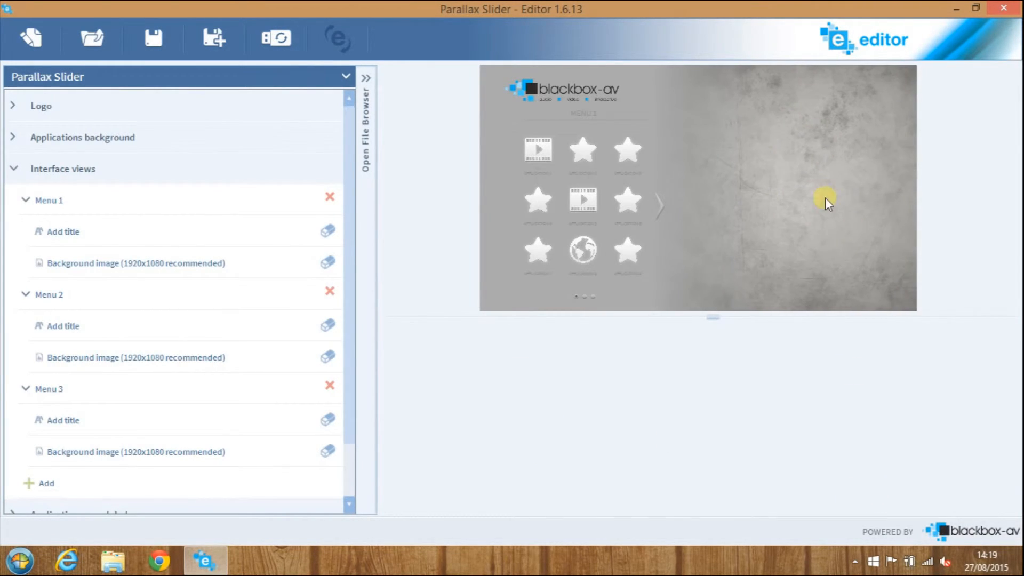
# Set the background image of the Menu 2 view to 0000037 and show that view in the preview
pyautogui.click(154, 358)
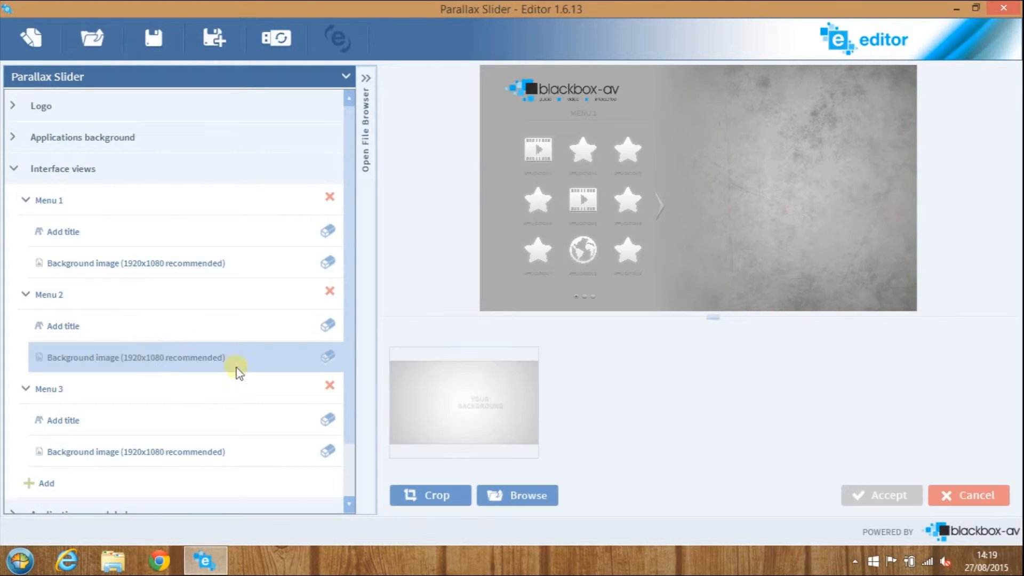
pyautogui.click(523, 491)
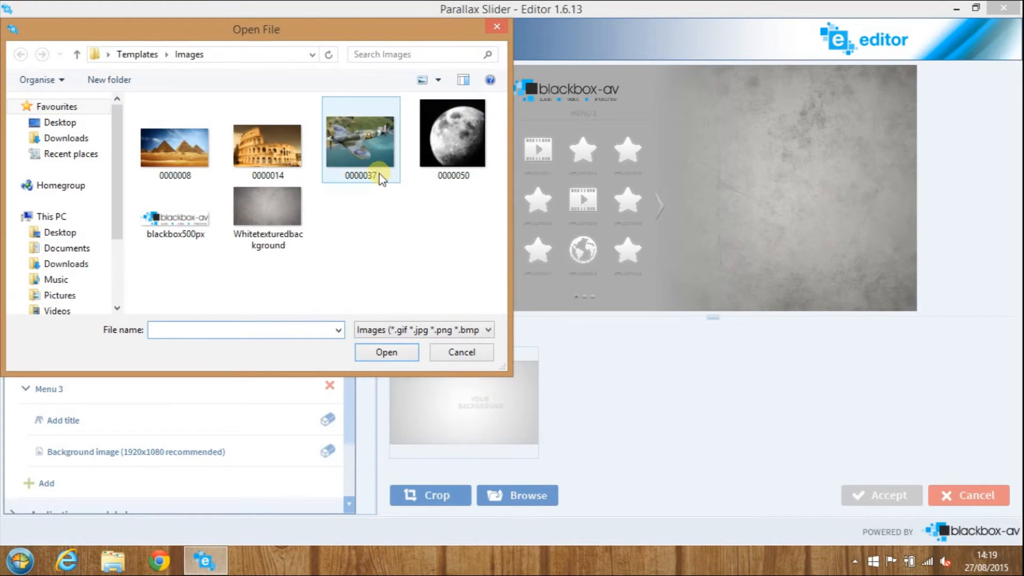
pyautogui.click(378, 176)
pyautogui.click(385, 351)
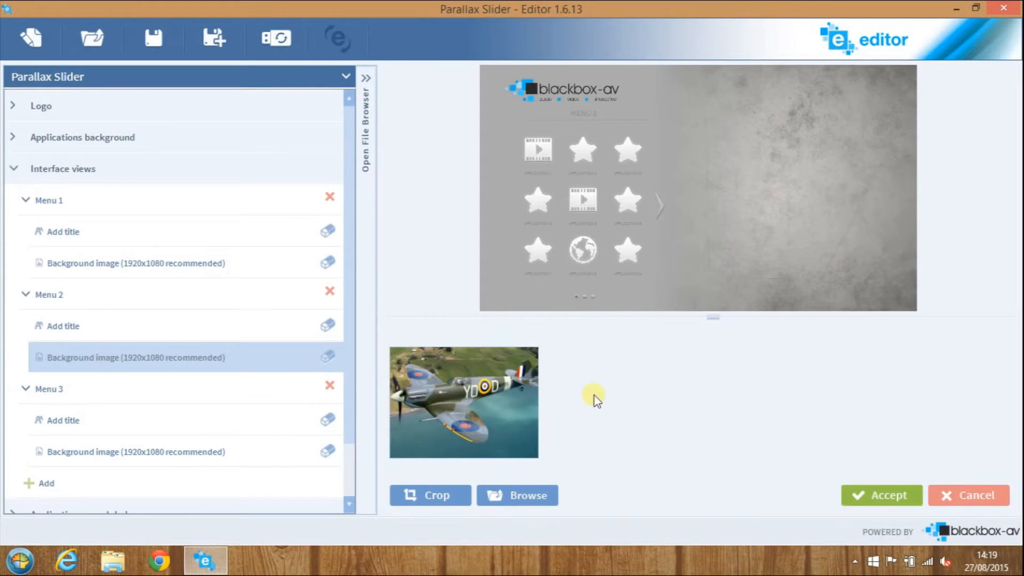
pyautogui.click(851, 492)
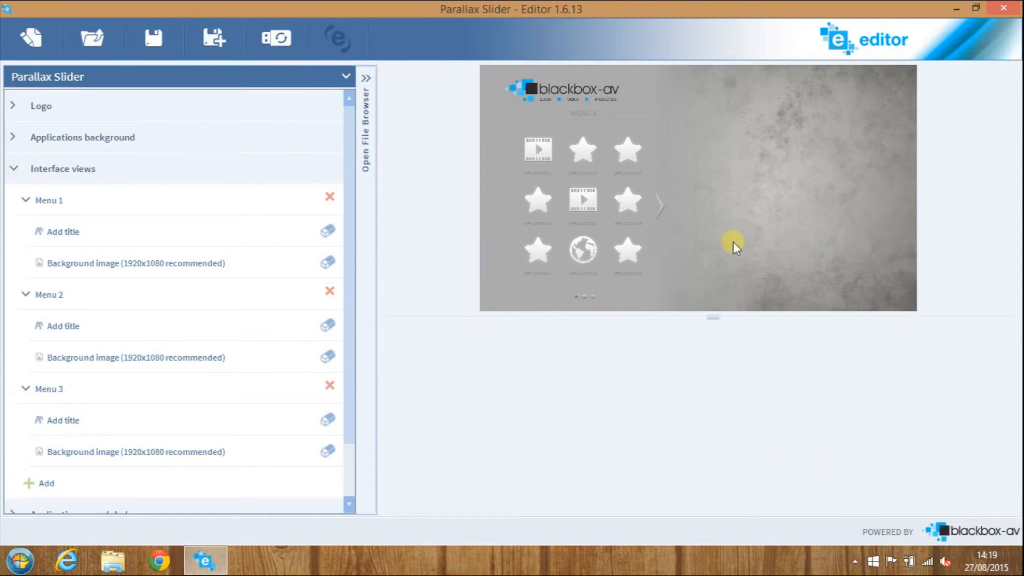
pyautogui.click(661, 204)
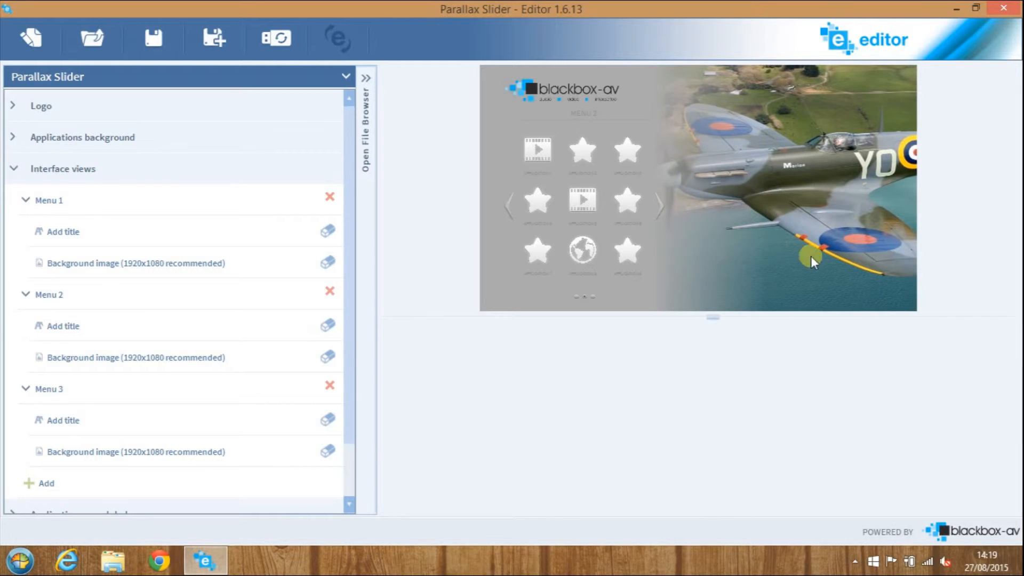
# Set the background image of the Menu 3 view to 0000008, then return the preview to Menu 1 and collapse the interface views
pyautogui.click(164, 452)
pyautogui.click(514, 492)
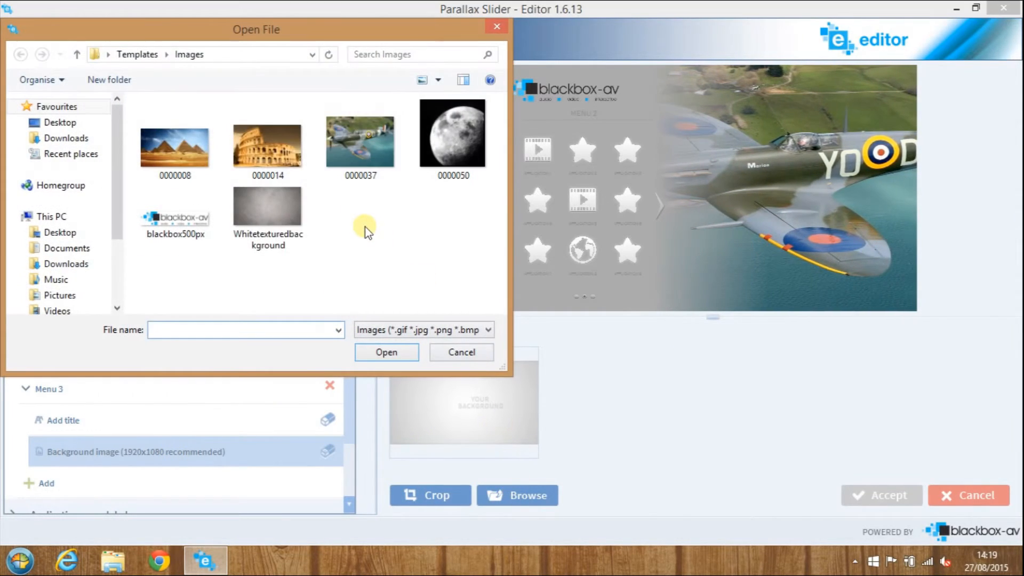
pyautogui.click(165, 151)
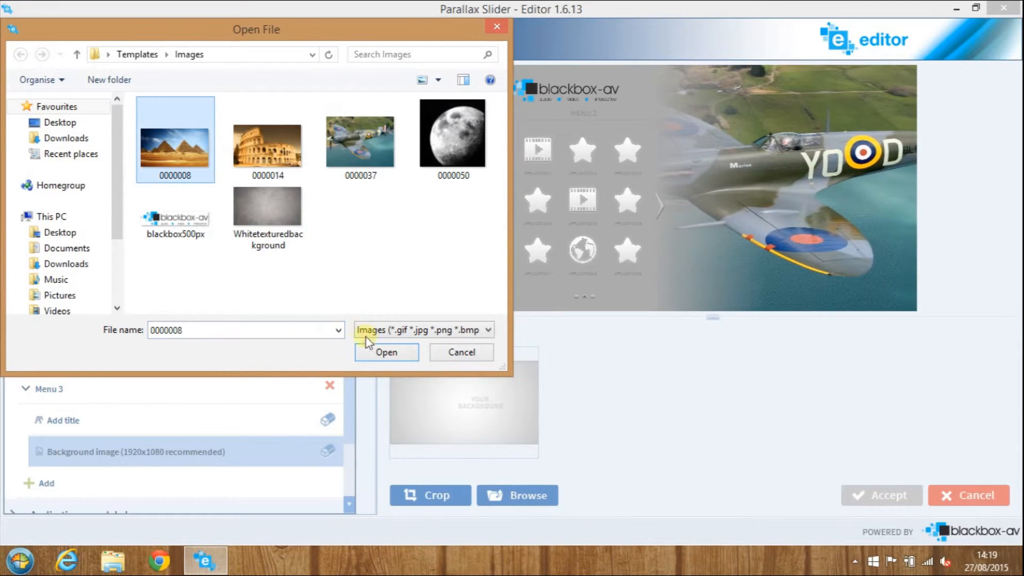
pyautogui.click(385, 354)
pyautogui.click(860, 499)
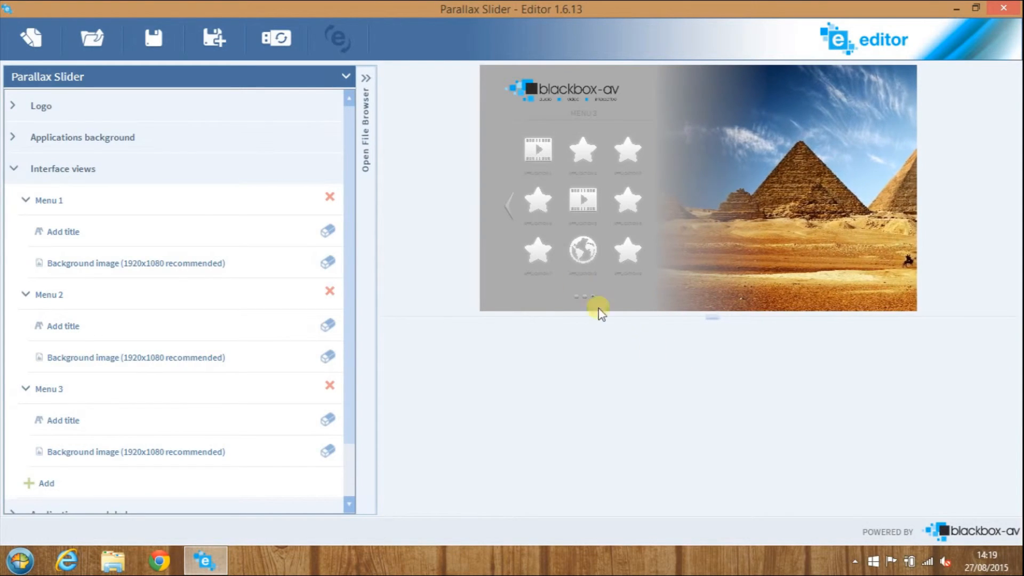
pyautogui.click(508, 208)
pyautogui.click(508, 208)
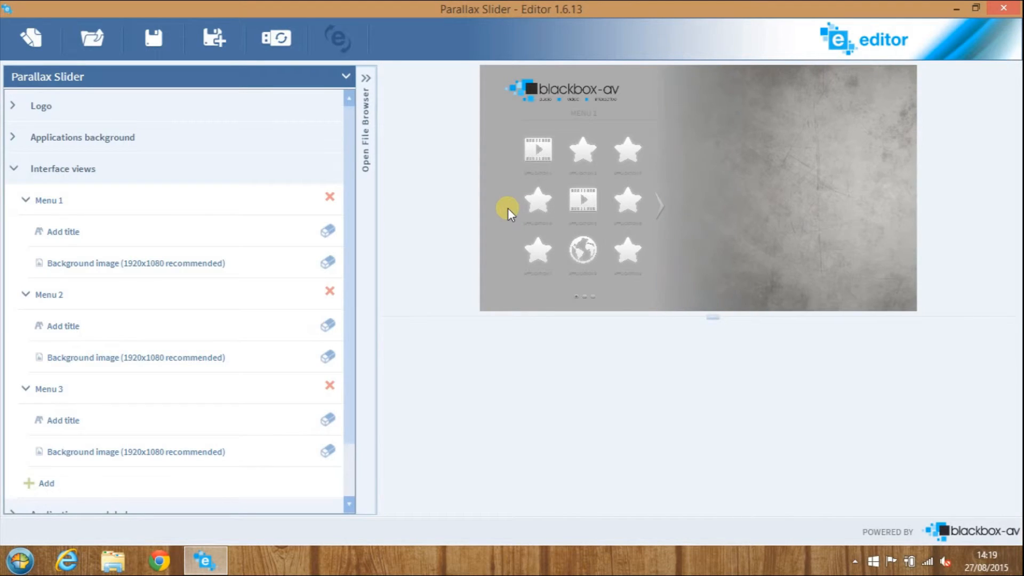
pyautogui.click(21, 170)
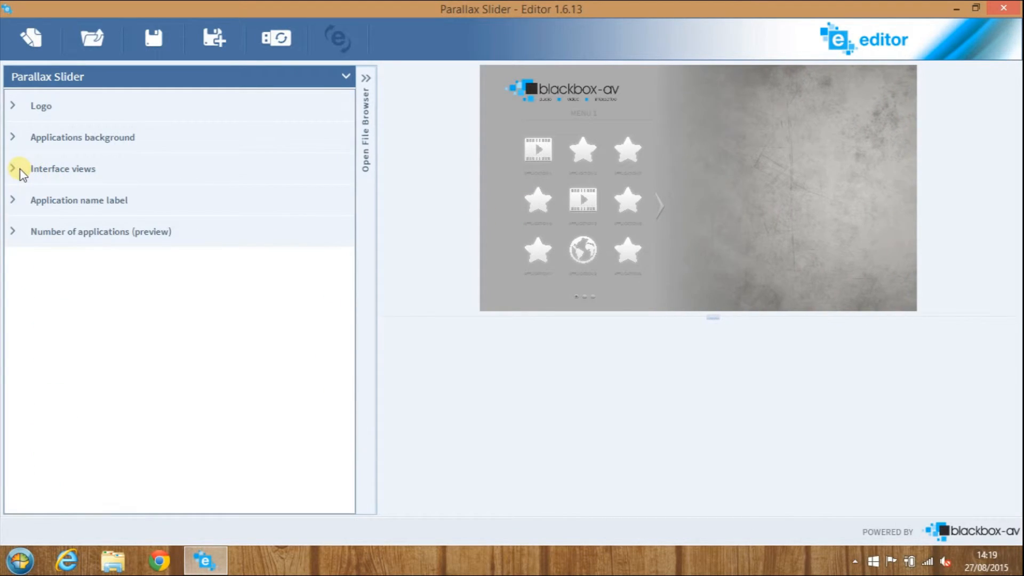
# Set the application name label's font size to 22 and darken its font color to red, green and blue 76
pyautogui.click(16, 200)
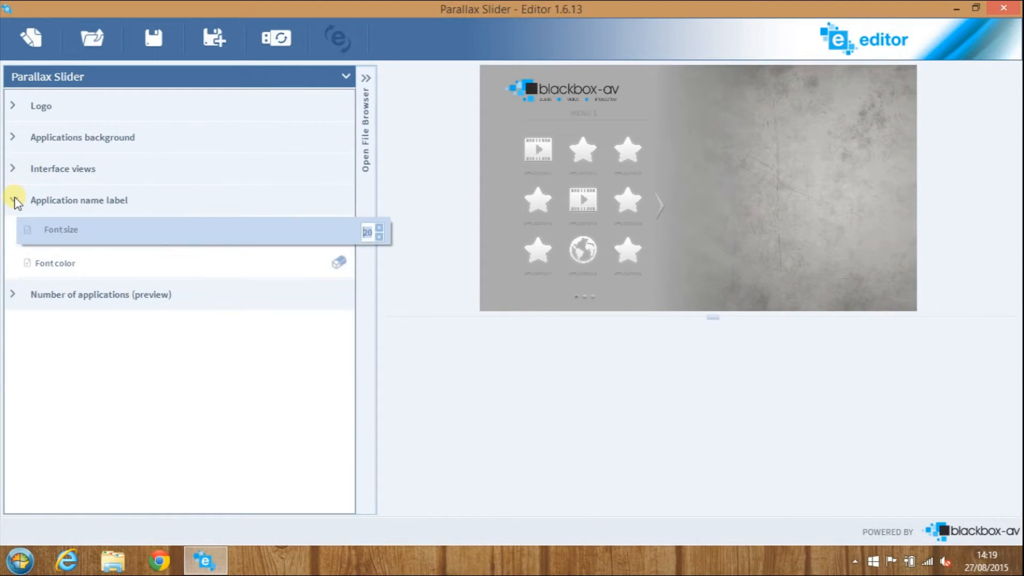
pyautogui.click(382, 227)
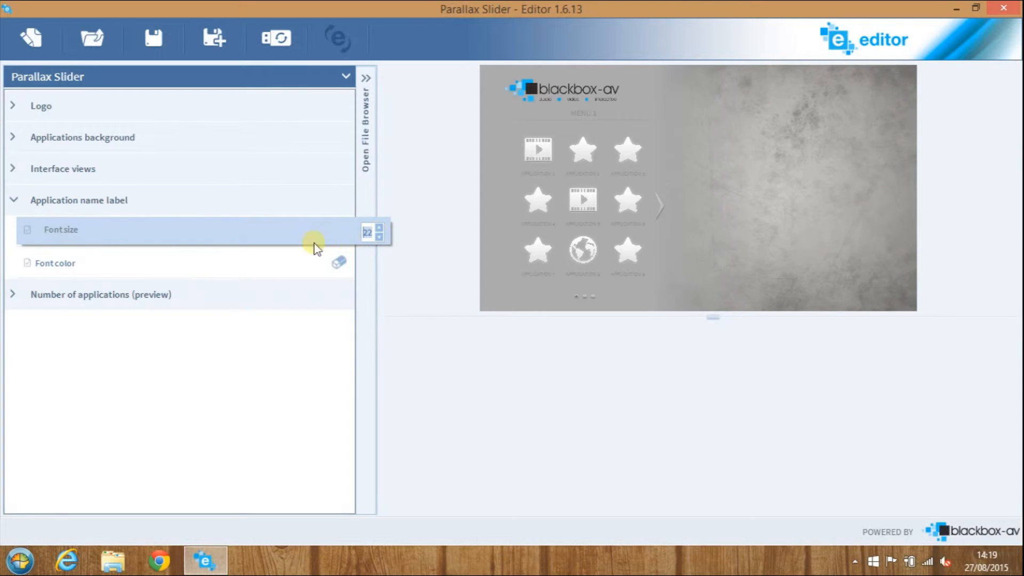
pyautogui.click(348, 267)
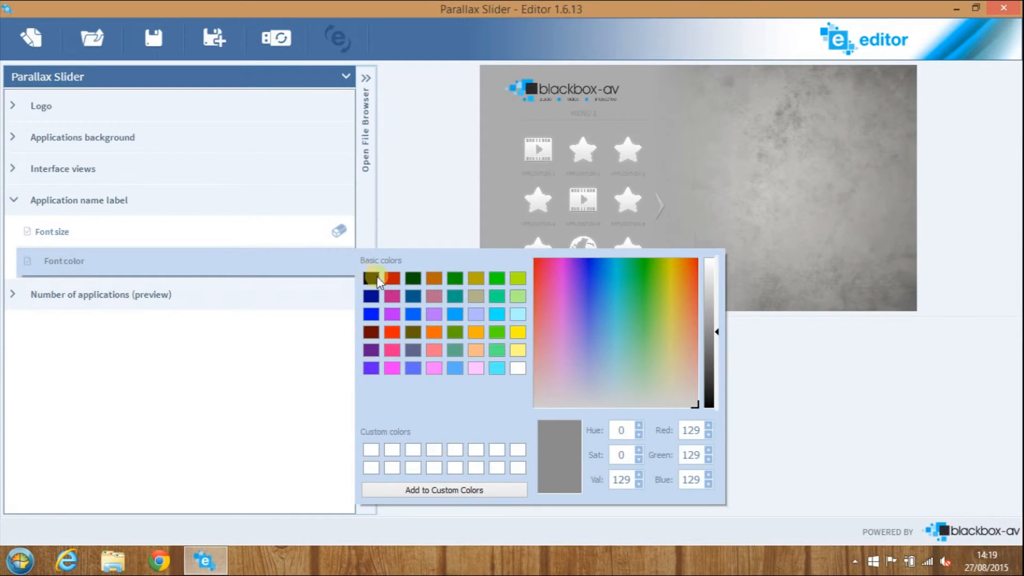
pyautogui.moveTo(718, 333); pyautogui.dragTo(725, 365)
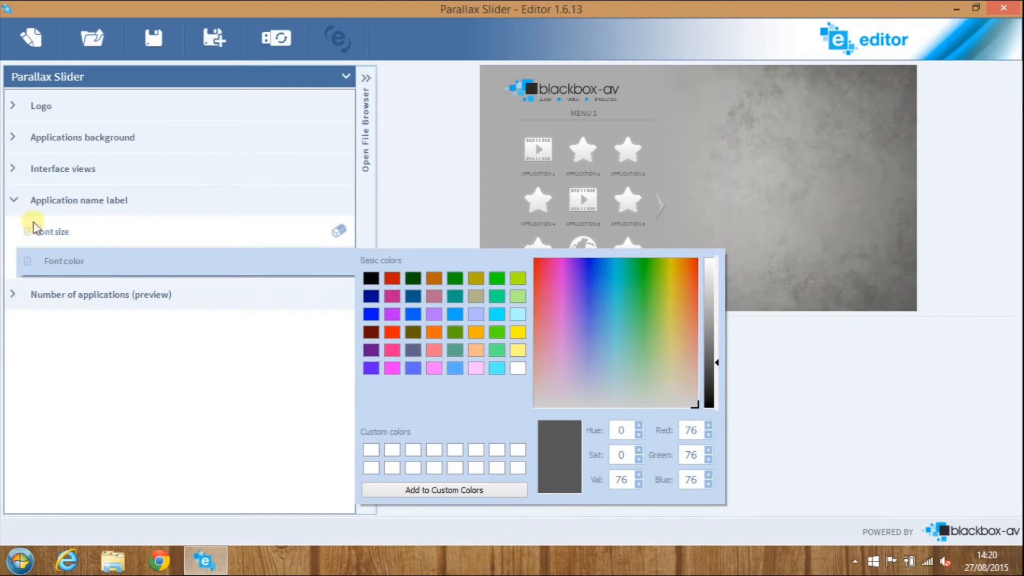
pyautogui.click(14, 202)
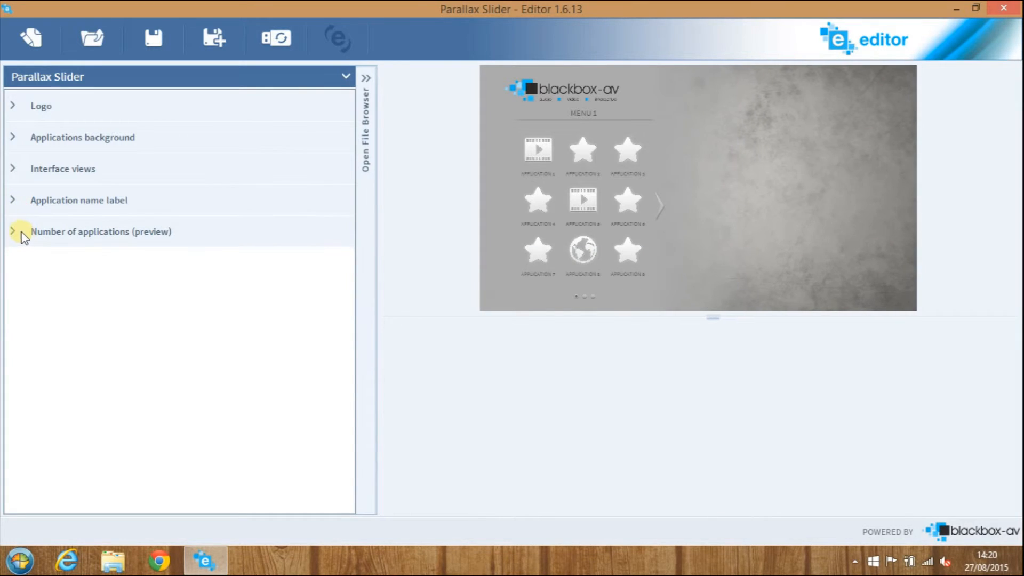
# Try a smaller number of applications in the preview and bring the number back up to 9
pyautogui.click(15, 232)
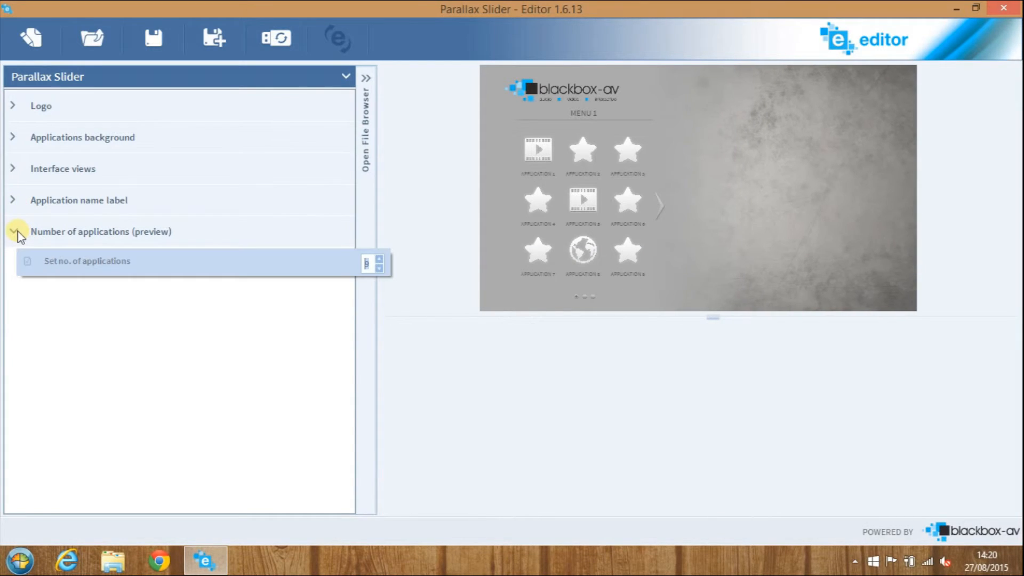
pyautogui.click(382, 269)
pyautogui.click(382, 269)
pyautogui.click(382, 269)
pyautogui.click(382, 270)
pyautogui.click(382, 269)
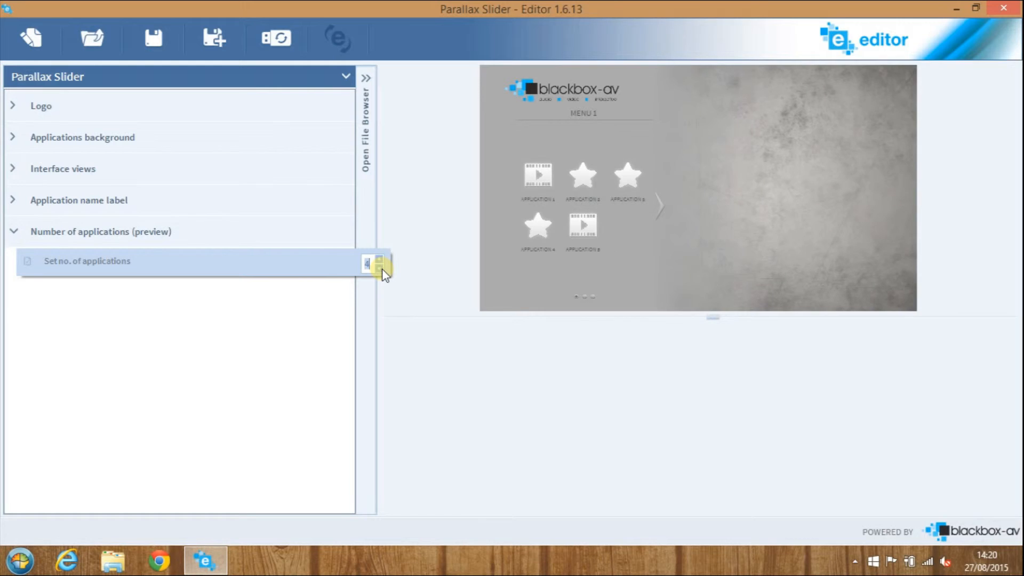
pyautogui.click(381, 270)
pyautogui.click(381, 260)
pyautogui.click(381, 261)
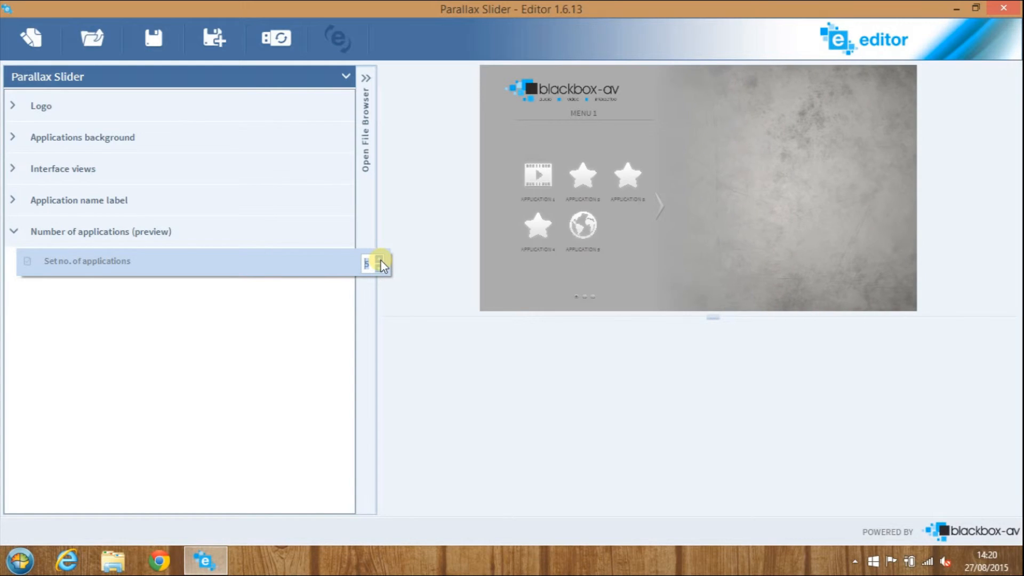
pyautogui.click(381, 261)
pyautogui.click(381, 261)
pyautogui.click(381, 261)
pyautogui.click(381, 261)
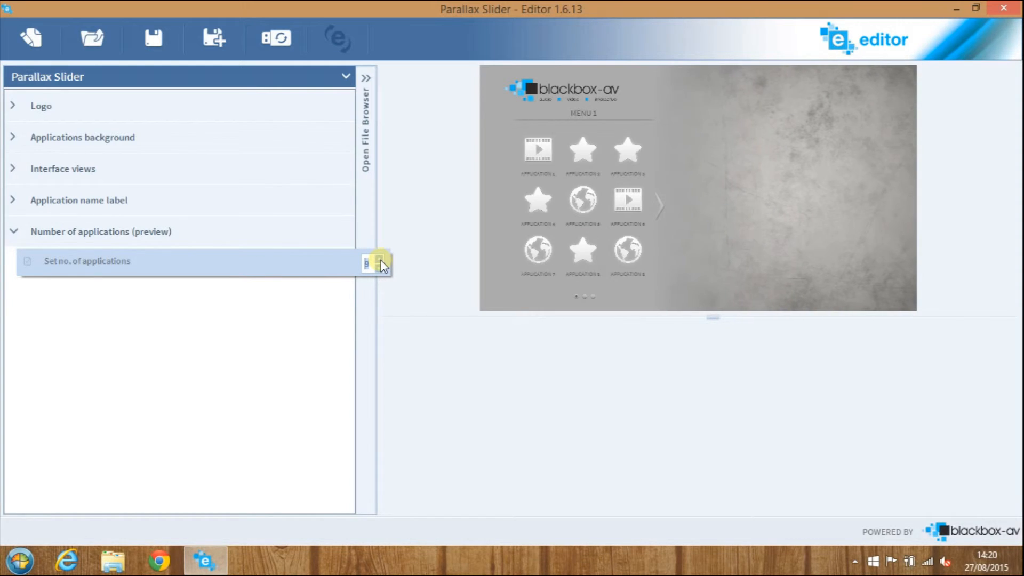
pyautogui.click(407, 314)
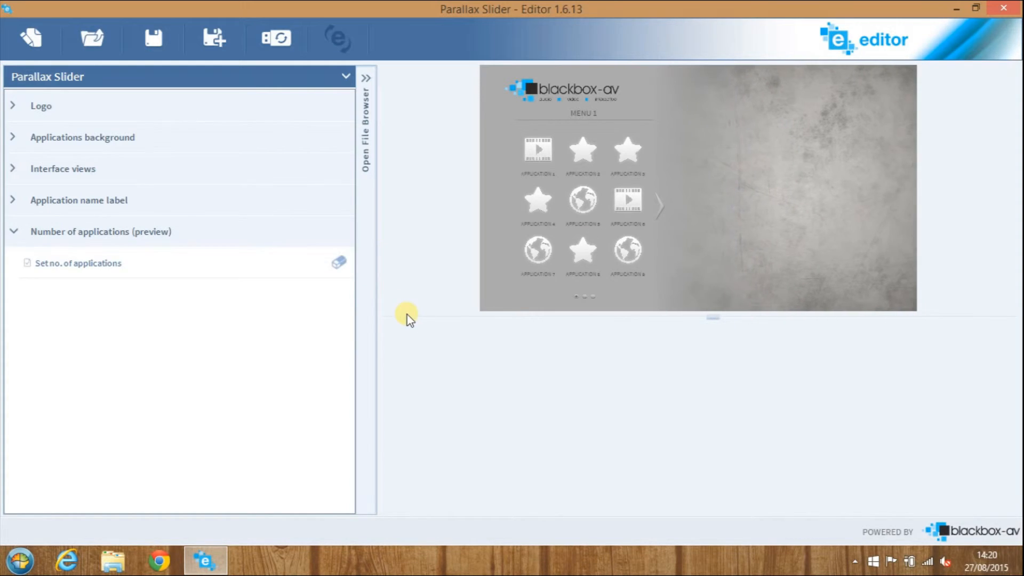
# Save the application under a new skin name, MainMenu, using the preview as its icon
pyautogui.click(209, 50)
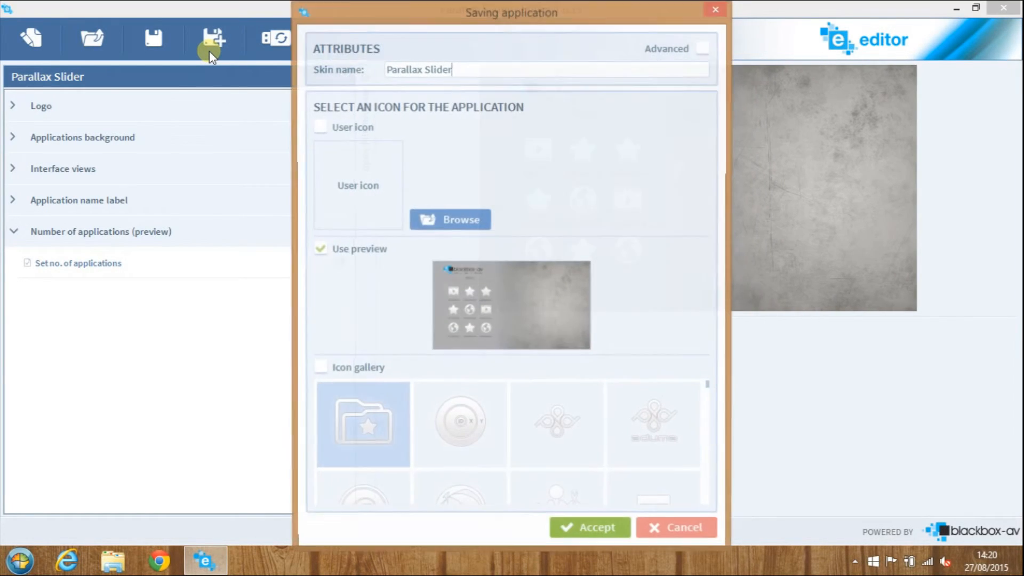
pyautogui.moveTo(454, 69); pyautogui.dragTo(385, 72)
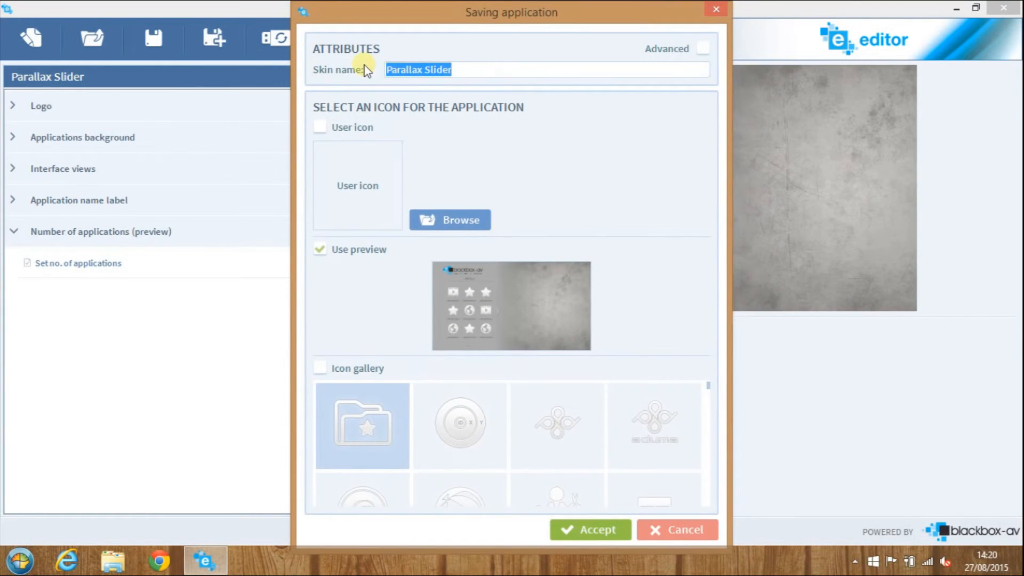
pyautogui.write('MainMenu')
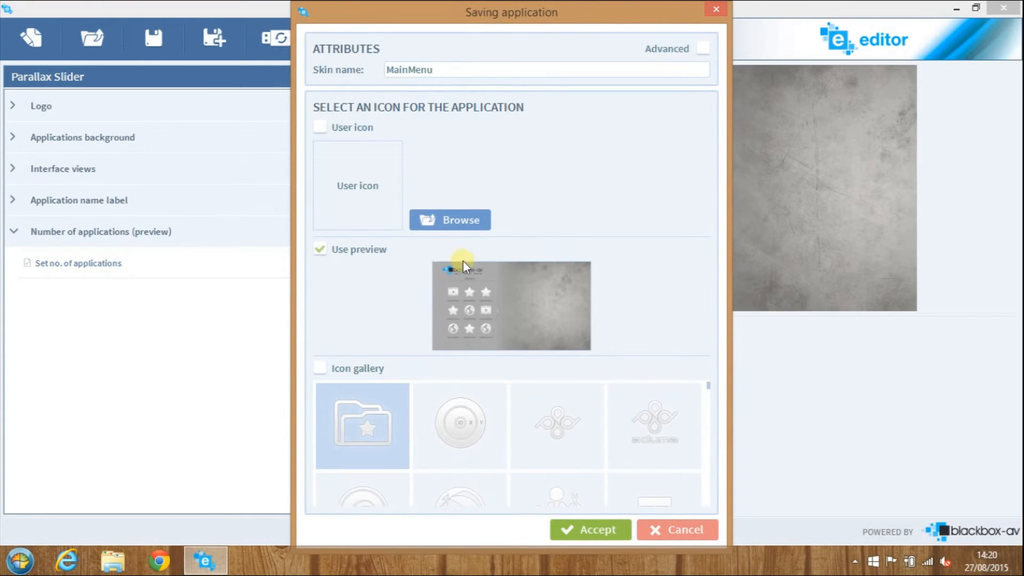
pyautogui.click(321, 250)
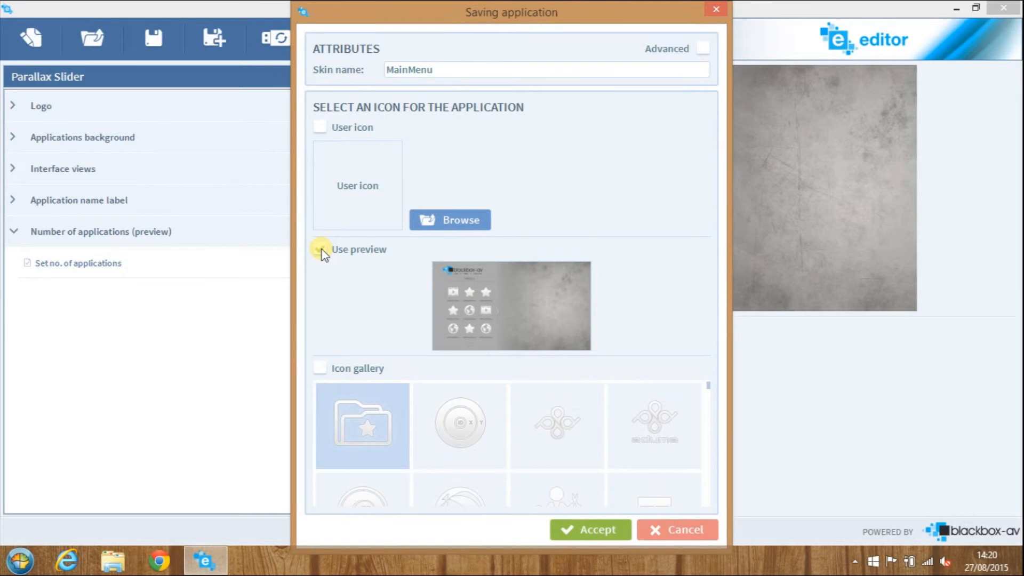
pyautogui.click(597, 527)
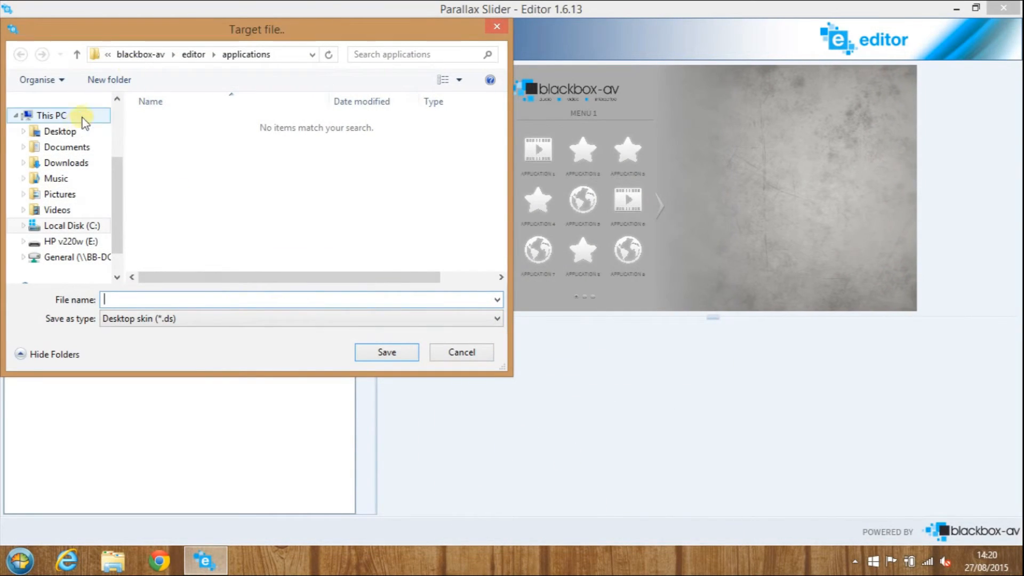
# Save the desktop skin file as mainmenu in the Templates folder on the Desktop
pyautogui.click(79, 132)
pyautogui.doubleClick(265, 142)
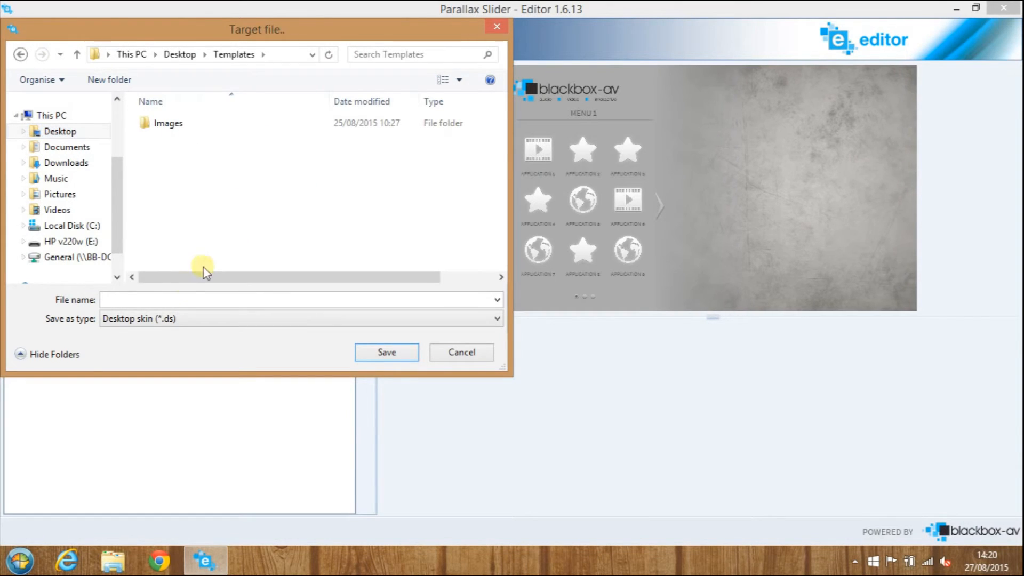
pyautogui.click(177, 300)
pyautogui.write('mainmenu')
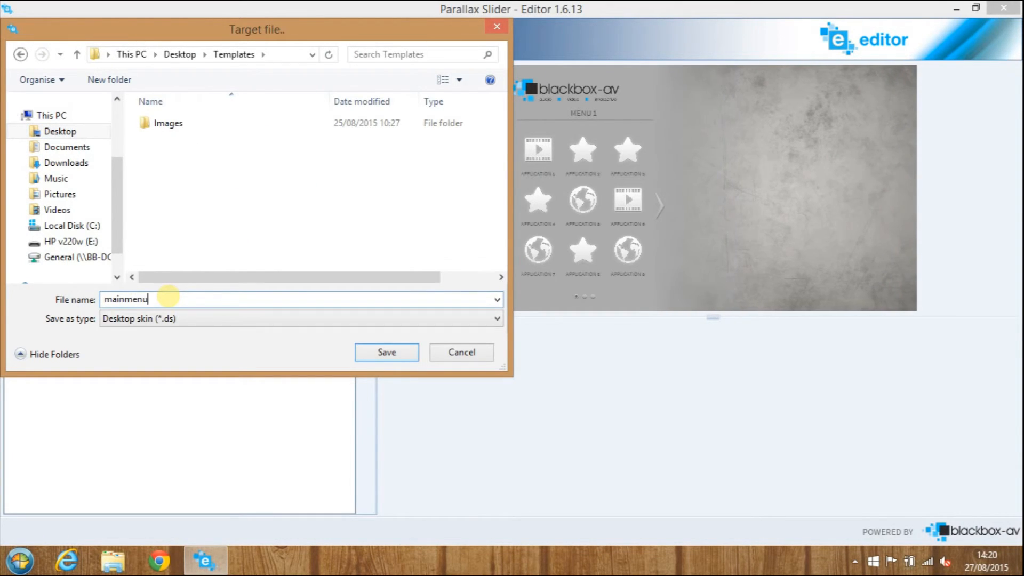
pyautogui.click(377, 355)
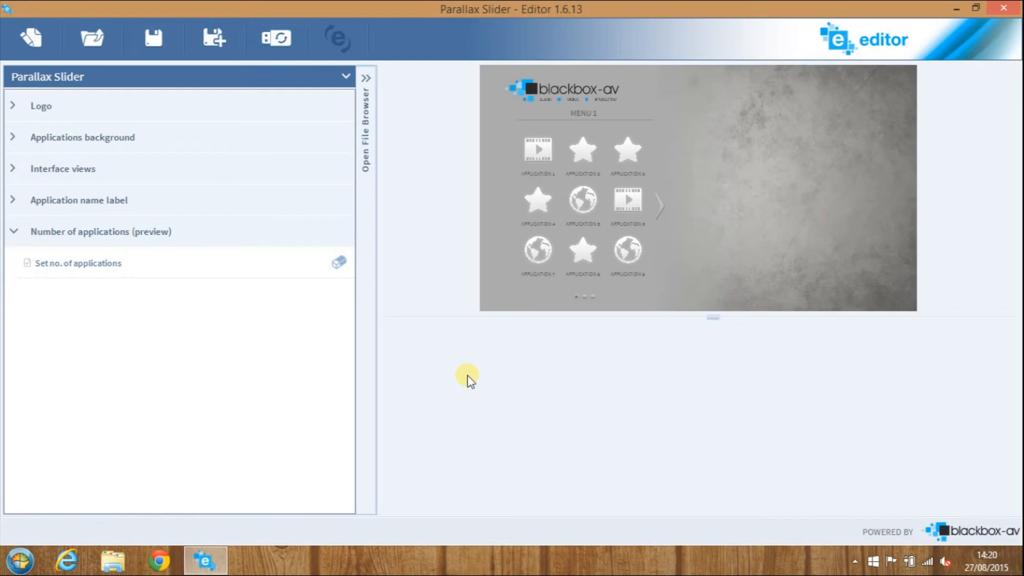
# Open the Stripe template from the Education&Business Package for modification
pyautogui.click(38, 37)
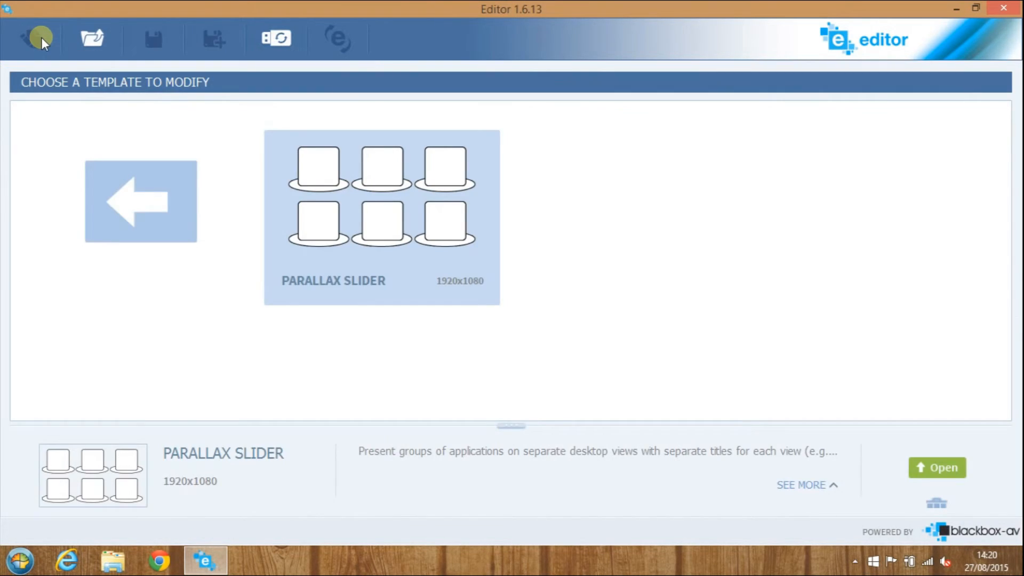
pyautogui.doubleClick(154, 191)
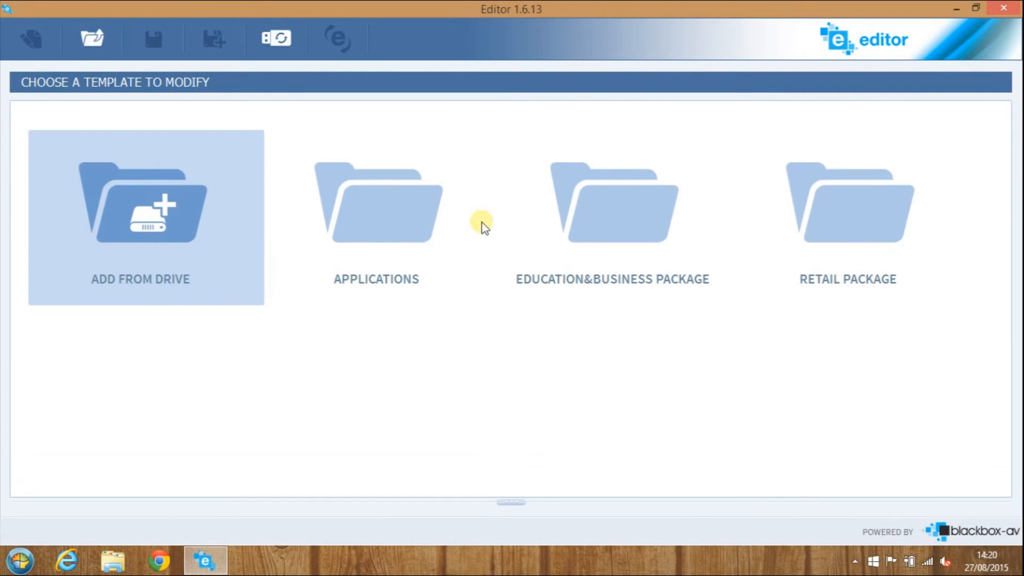
pyautogui.doubleClick(618, 225)
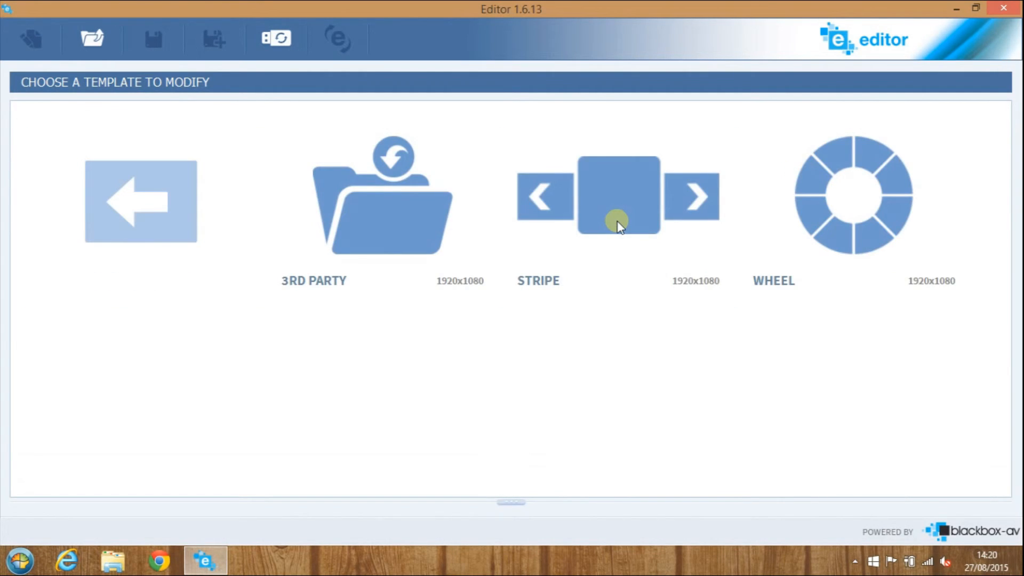
pyautogui.click(617, 222)
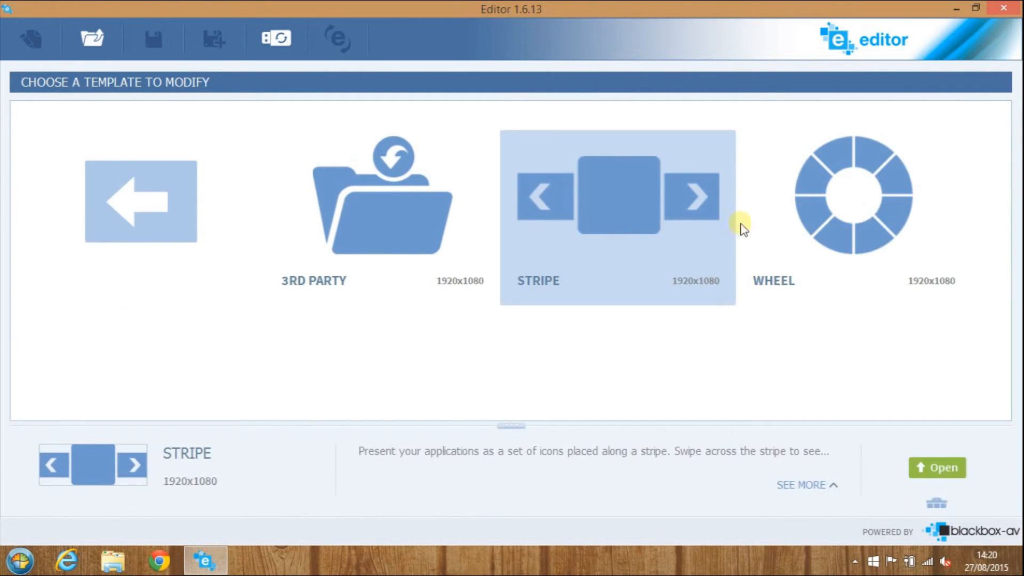
pyautogui.click(819, 221)
pyautogui.doubleClick(627, 209)
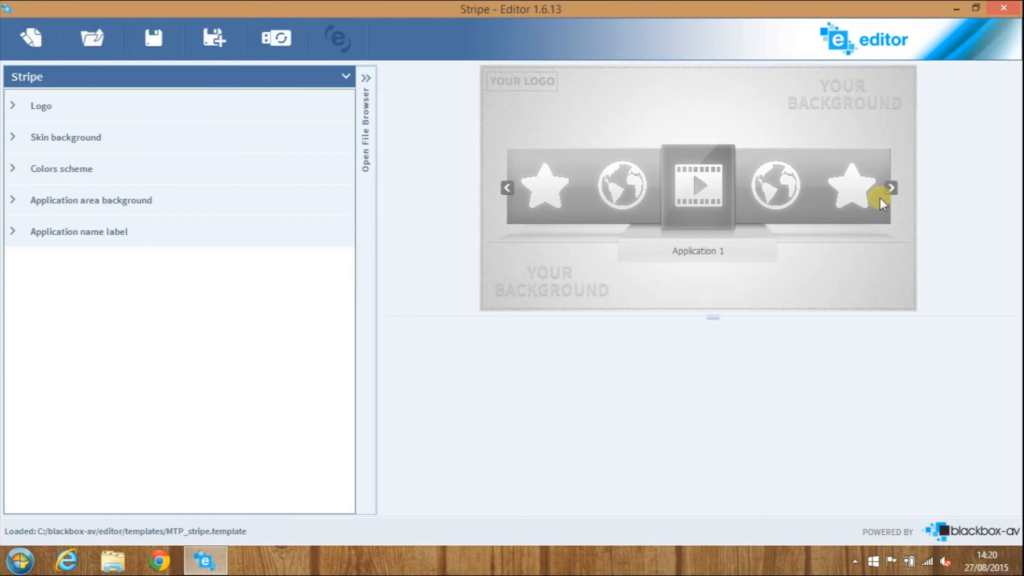
# Check the logo and skin background options of the Stripe template
pyautogui.click(39, 109)
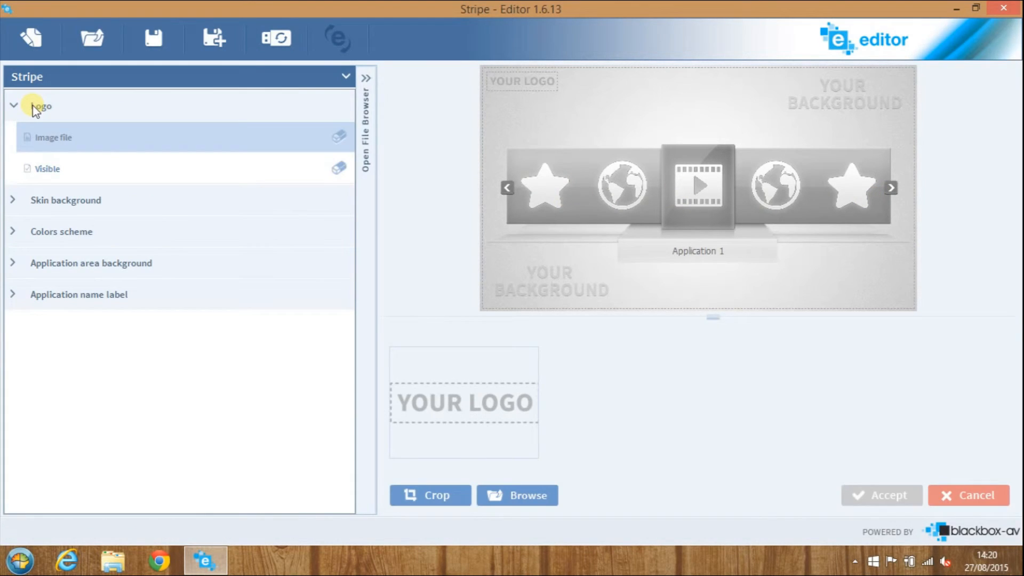
pyautogui.click(33, 108)
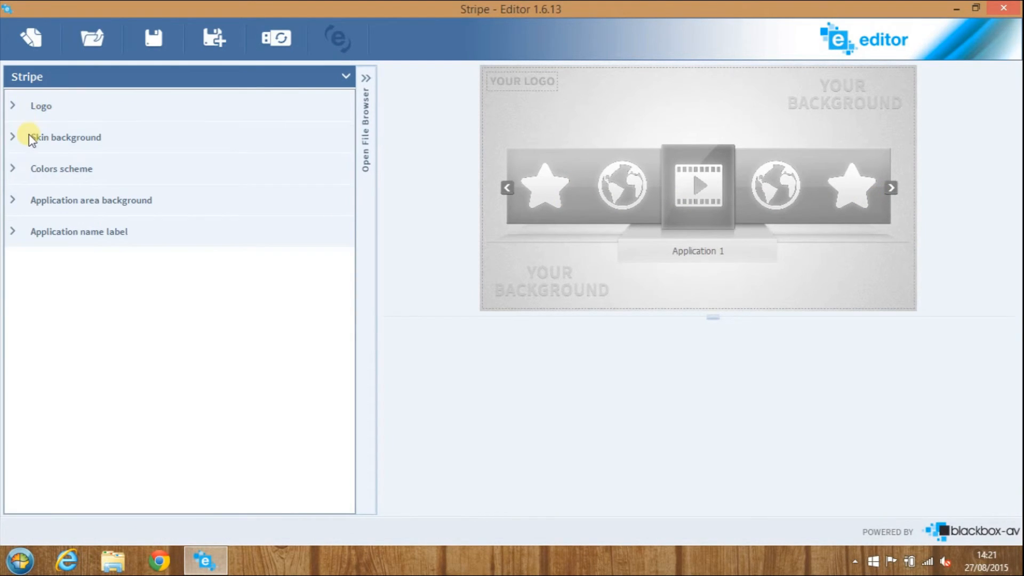
pyautogui.click(31, 138)
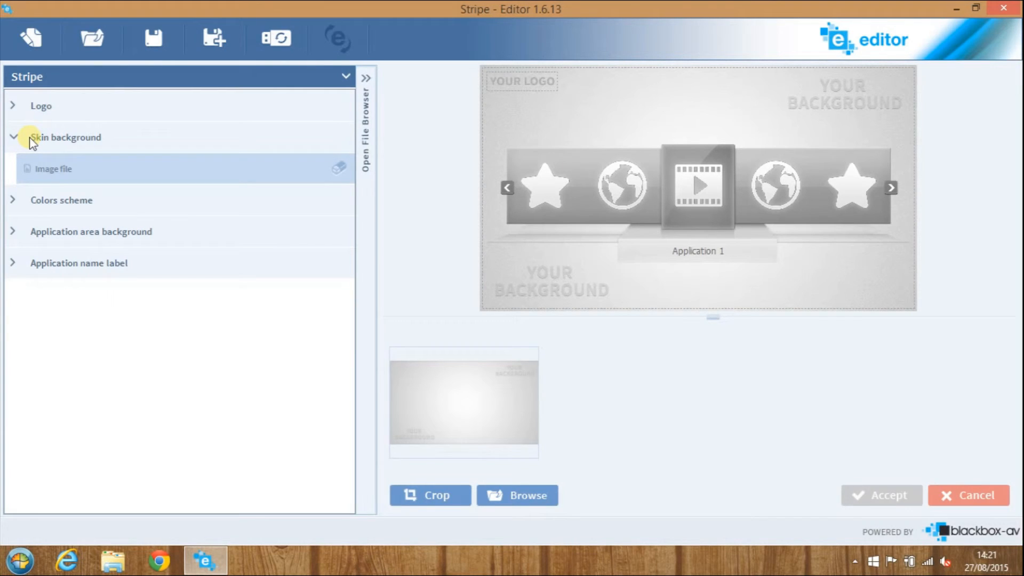
pyautogui.click(31, 138)
# Try the Red color scheme on the Stripe template and switch it to Blue
pyautogui.click(42, 169)
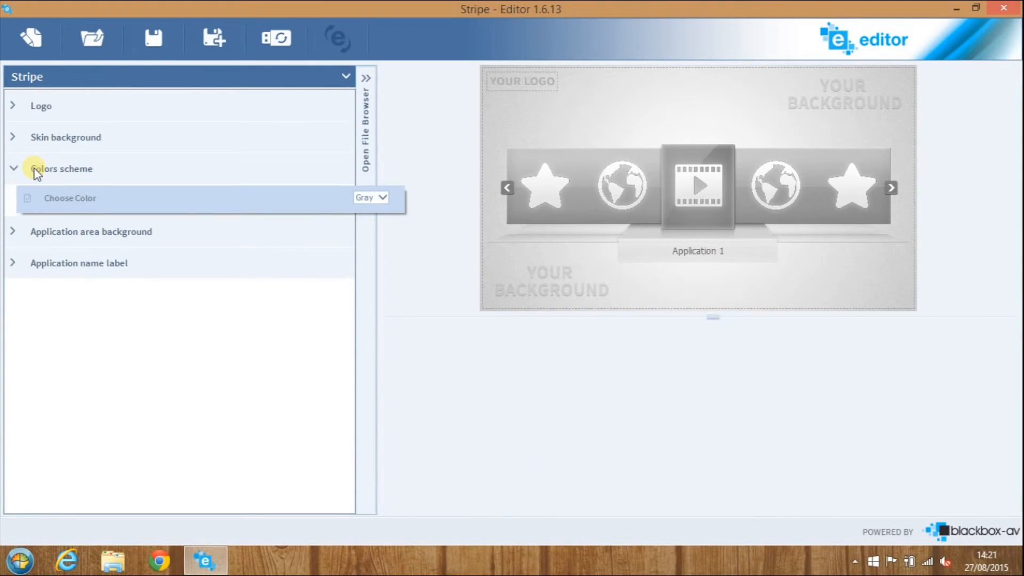
pyautogui.click(387, 197)
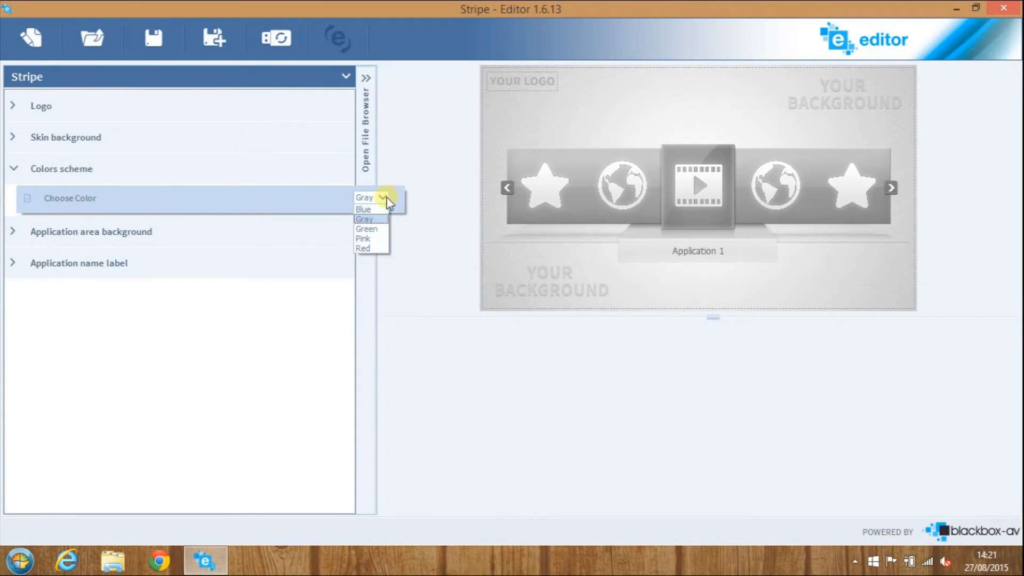
pyautogui.click(381, 248)
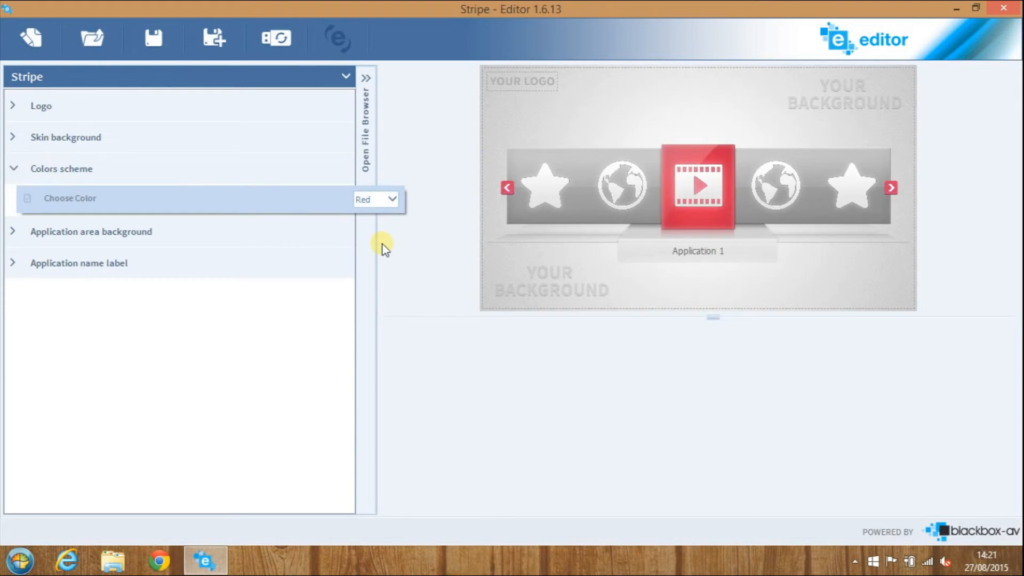
pyautogui.click(389, 199)
pyautogui.click(389, 213)
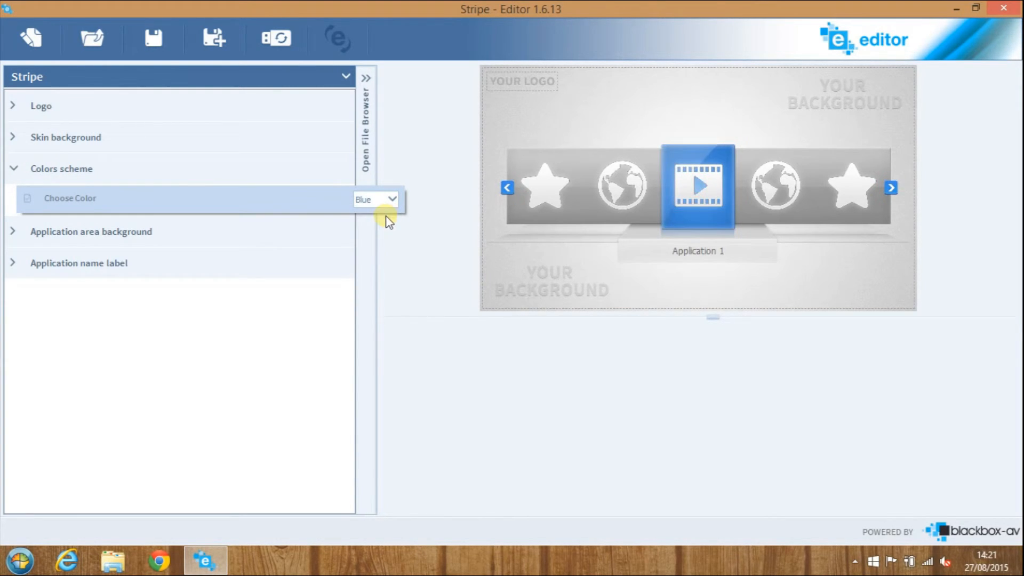
pyautogui.click(57, 170)
# Toggle the visibility of the Stripe template's application area background off and back on
pyautogui.click(55, 199)
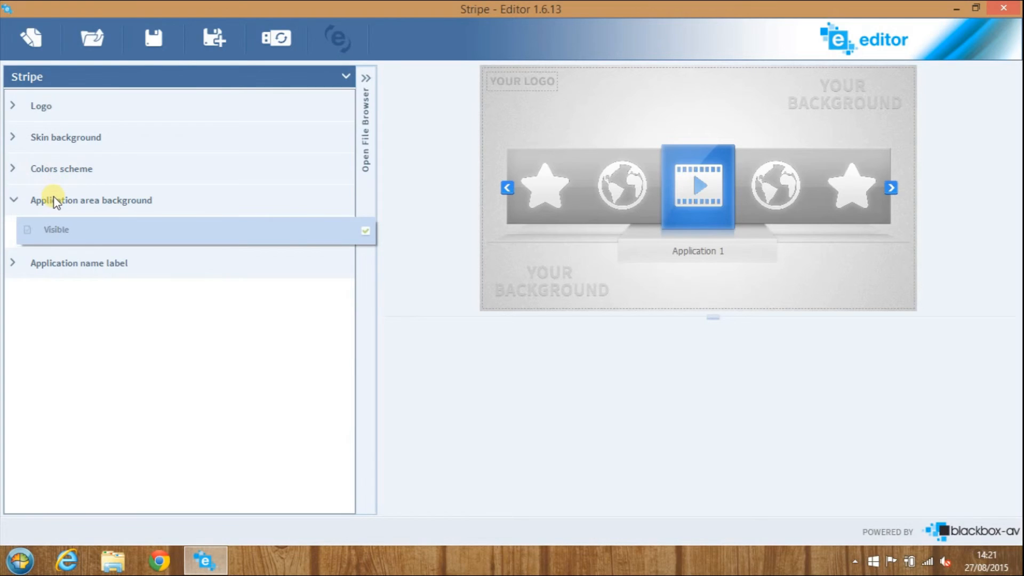
pyautogui.click(365, 232)
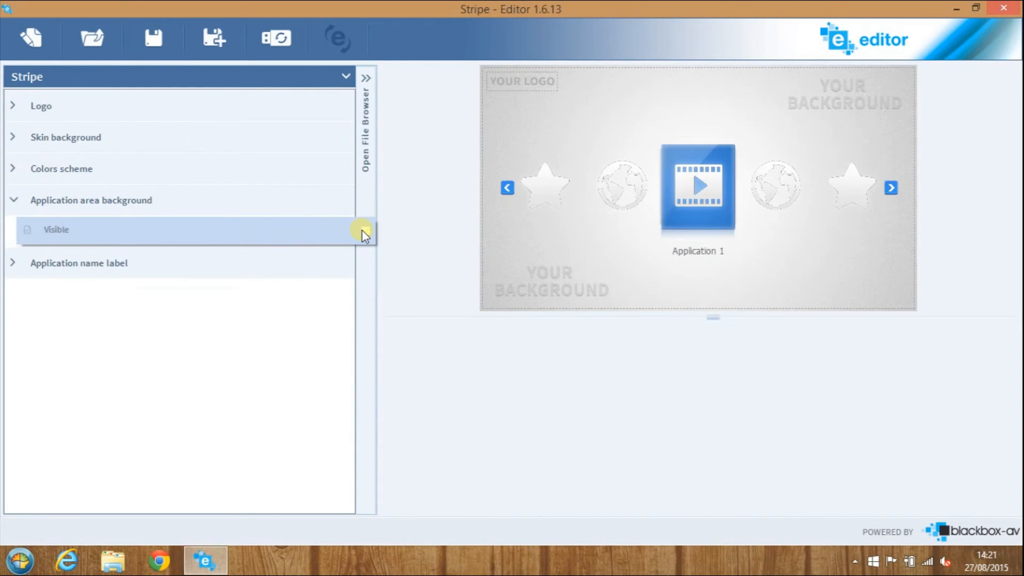
pyautogui.click(365, 232)
pyautogui.click(366, 233)
pyautogui.click(365, 232)
pyautogui.click(80, 200)
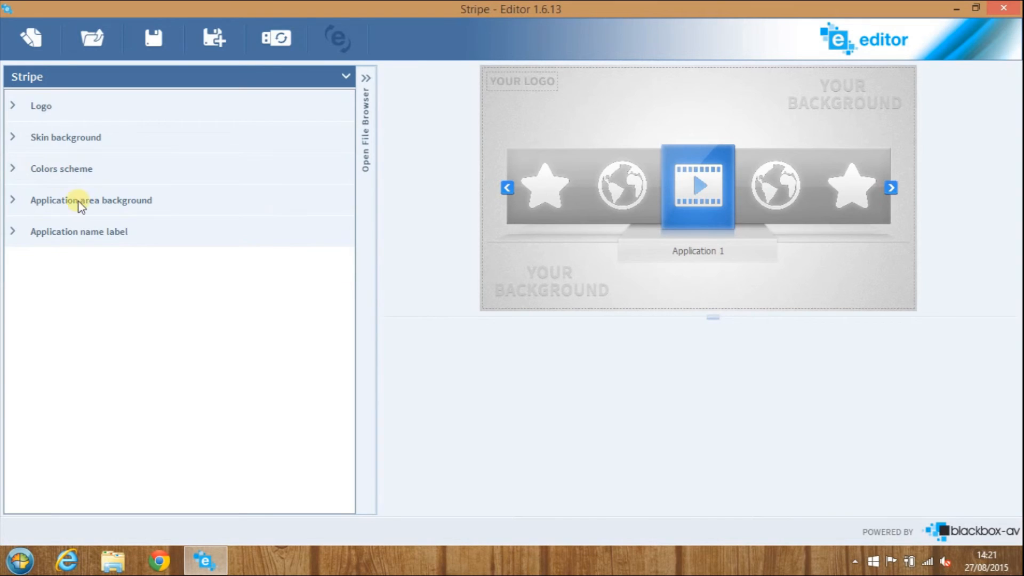
# Enlarge the Stripe template's application name label slightly and set its font color to bright red (255, 0, 0)
pyautogui.click(73, 231)
pyautogui.click(380, 261)
pyautogui.click(380, 261)
pyautogui.click(380, 262)
pyautogui.click(280, 292)
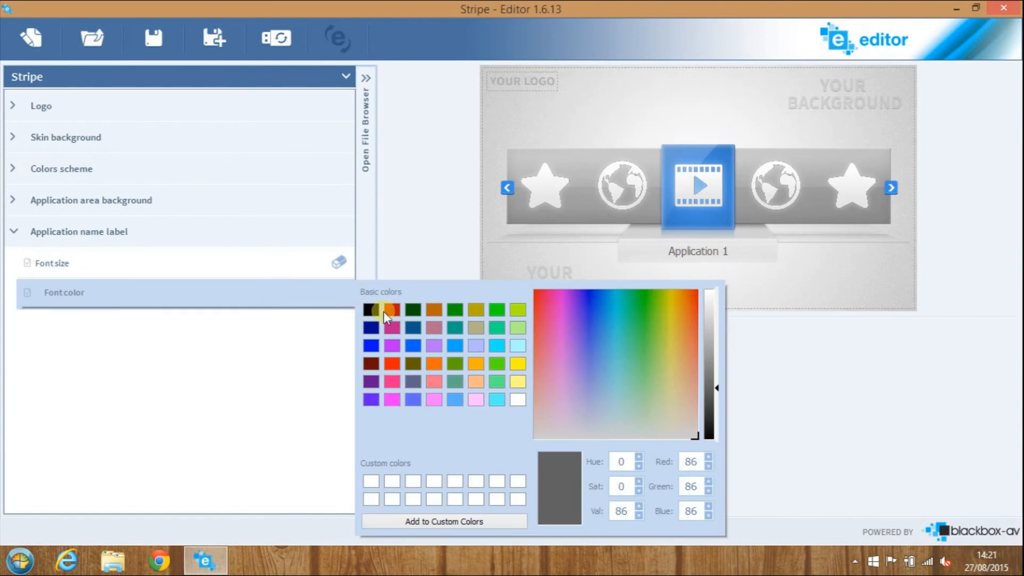
pyautogui.click(388, 361)
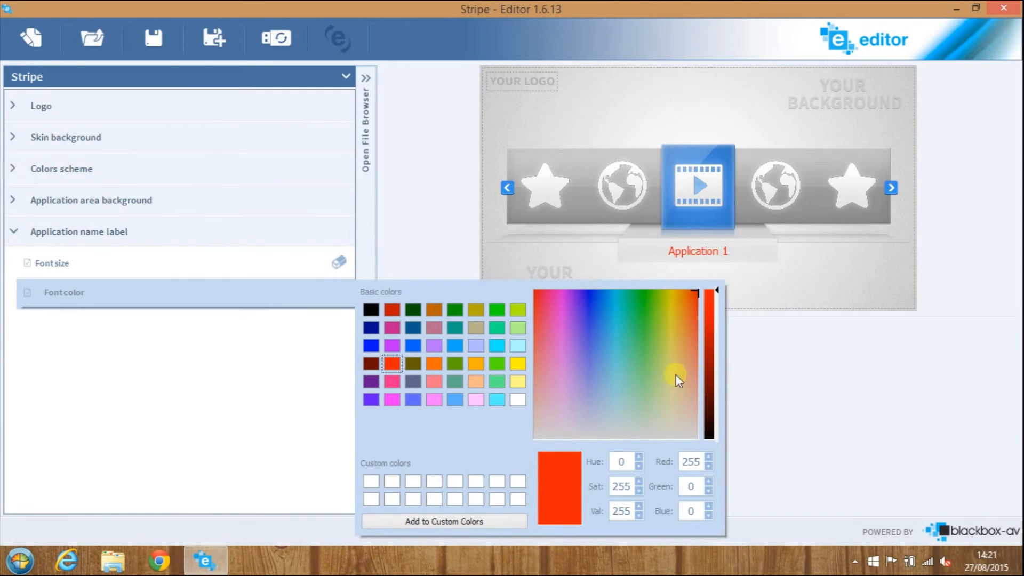
pyautogui.click(745, 388)
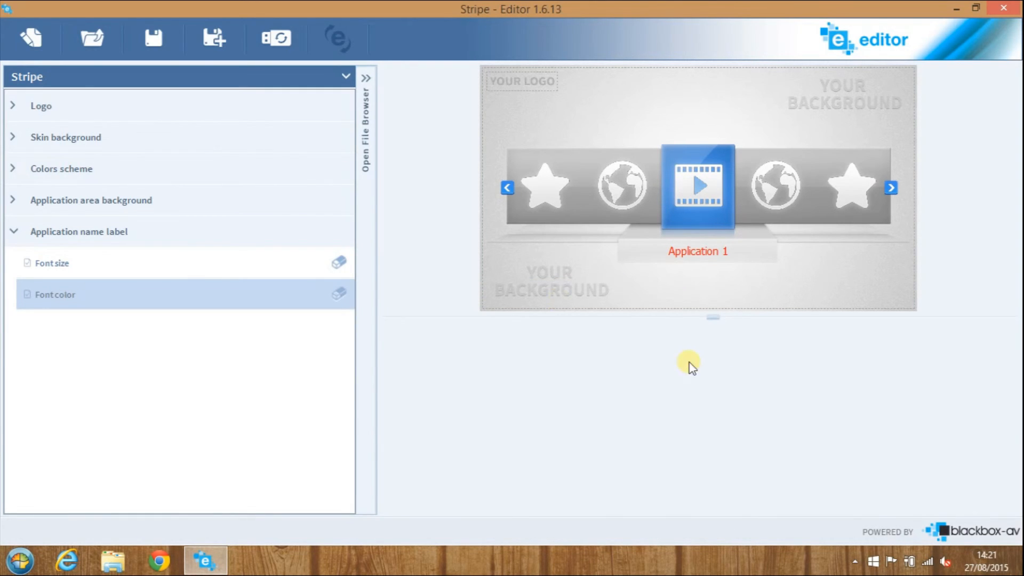
# Leave the Stripe template without saving the changes and open the Wheel template
pyautogui.click(31, 47)
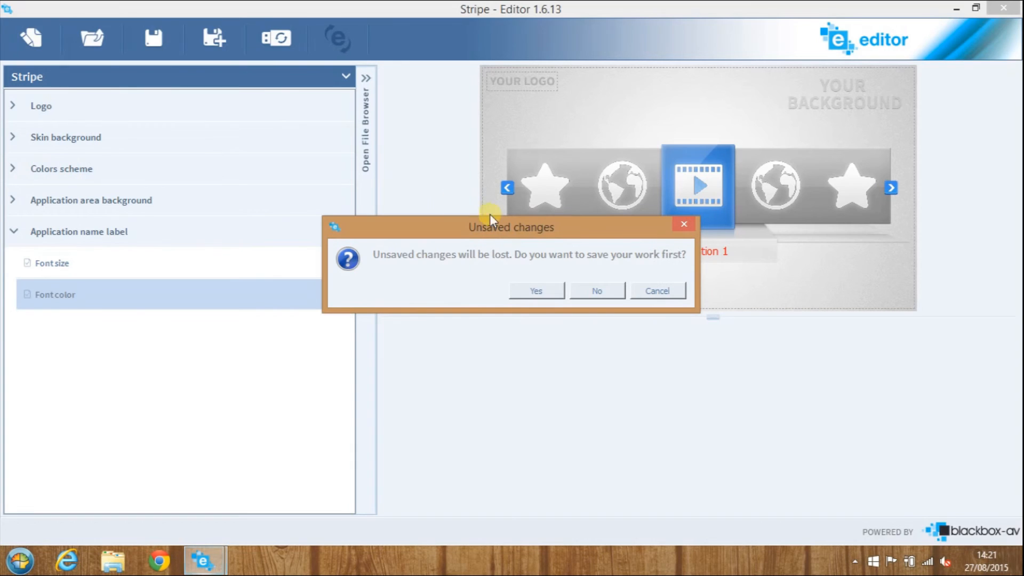
pyautogui.click(600, 292)
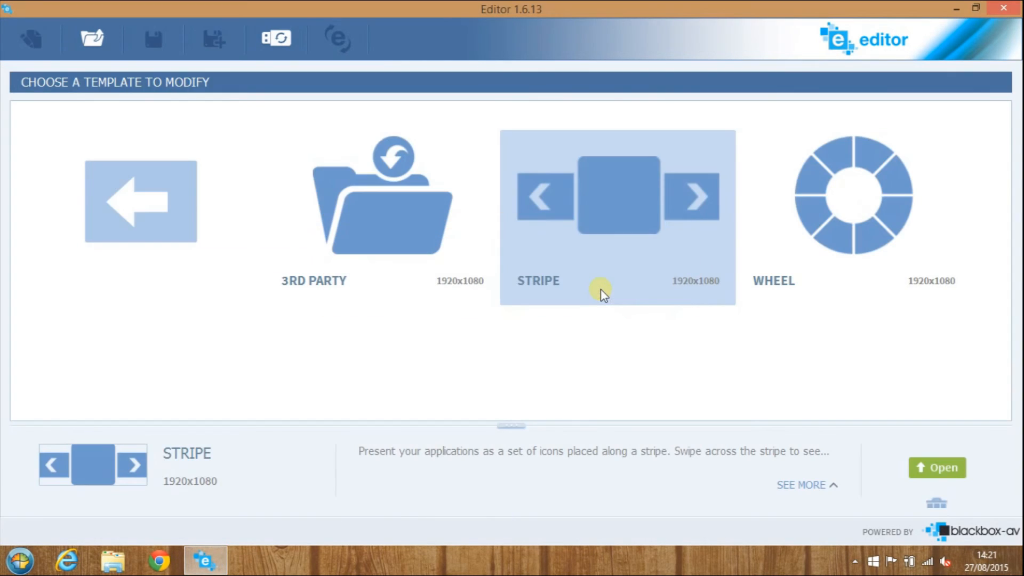
pyautogui.click(859, 246)
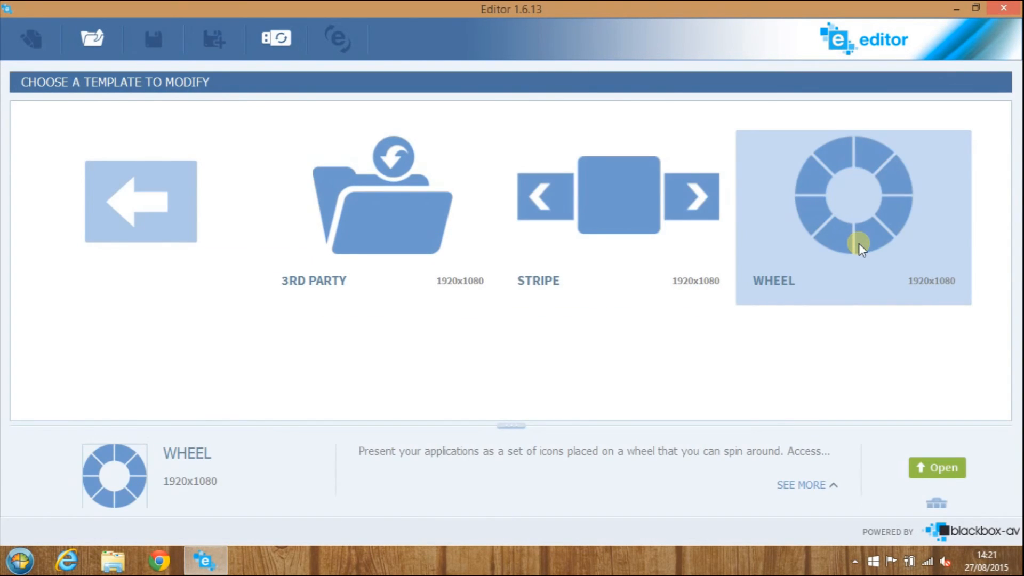
pyautogui.doubleClick(859, 246)
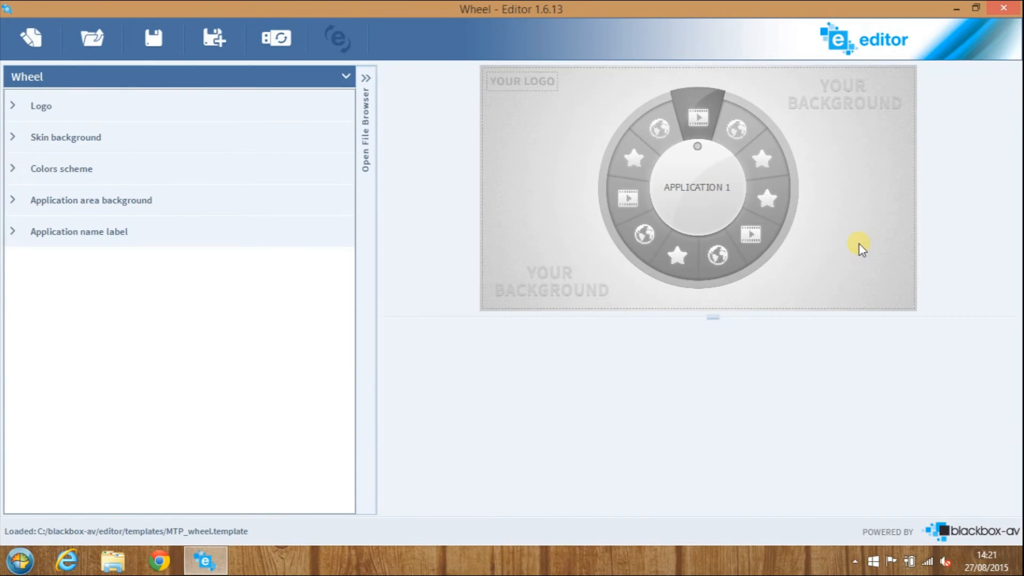
# Check the logo and skin background options of the Wheel template
pyautogui.click(33, 107)
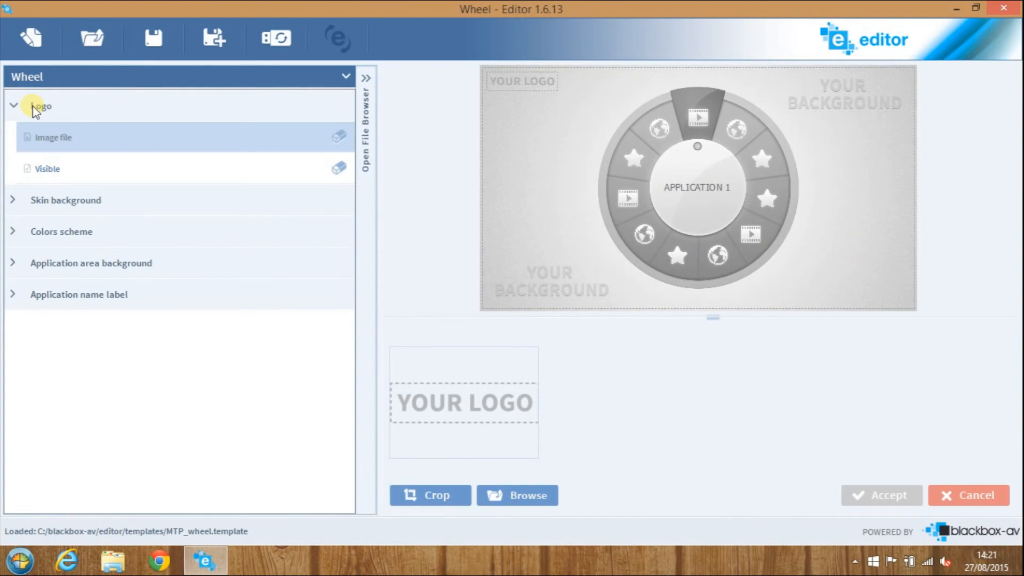
pyautogui.click(33, 107)
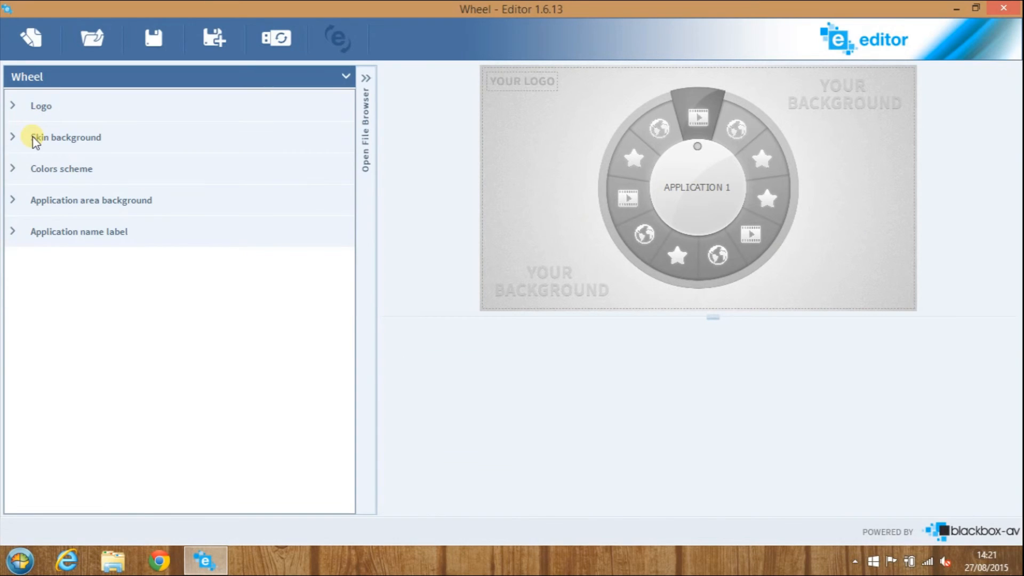
pyautogui.click(33, 138)
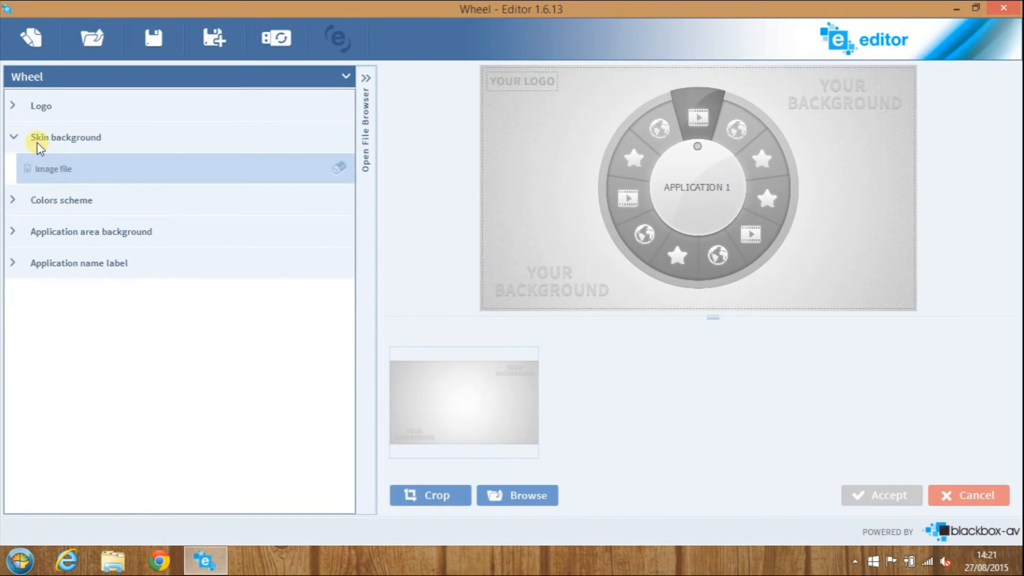
pyautogui.click(37, 139)
# Try another color scheme on the Wheel template and switch it to Red
pyautogui.click(45, 170)
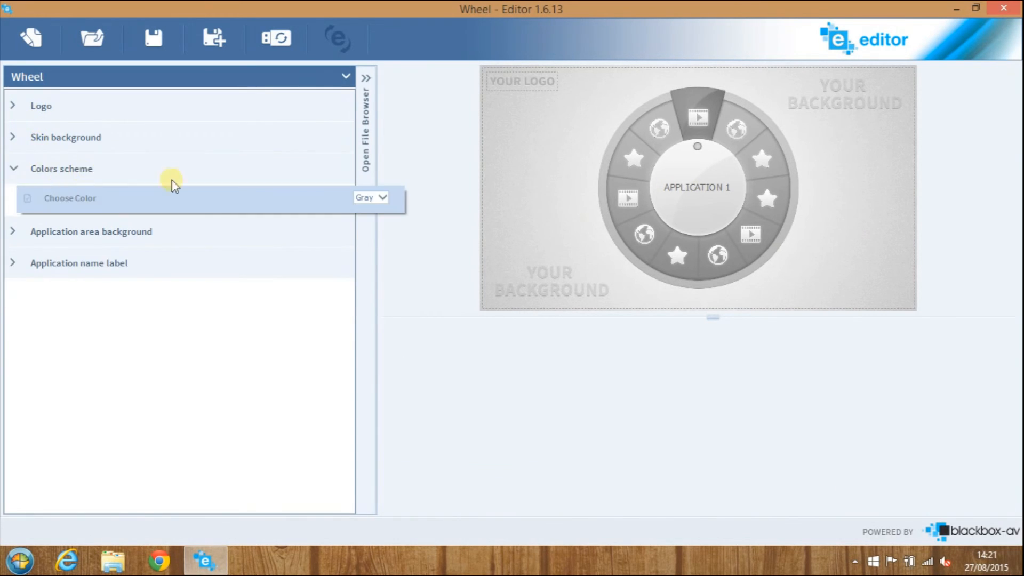
pyautogui.click(383, 198)
pyautogui.click(387, 209)
pyautogui.click(391, 199)
pyautogui.click(391, 252)
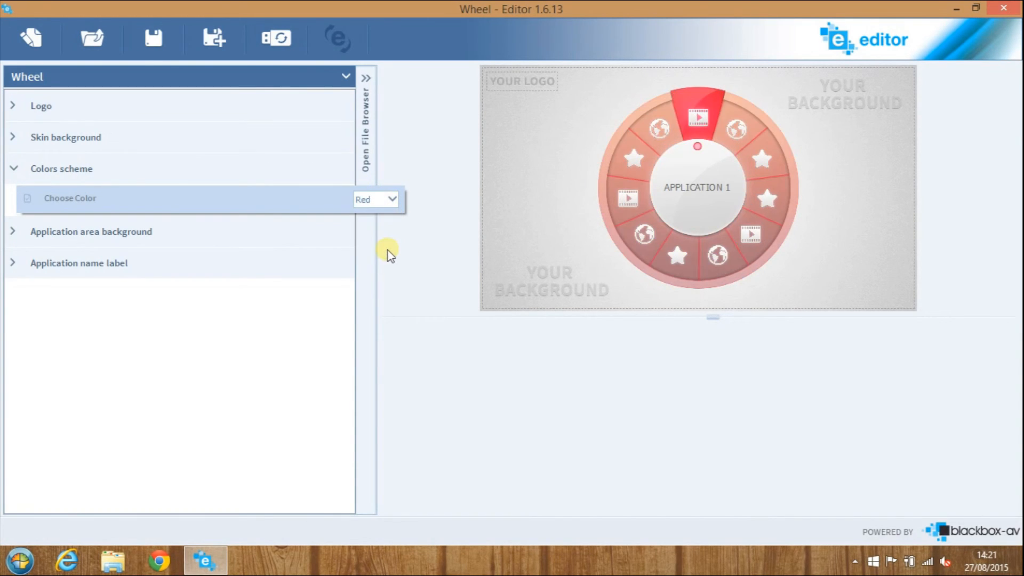
pyautogui.click(54, 178)
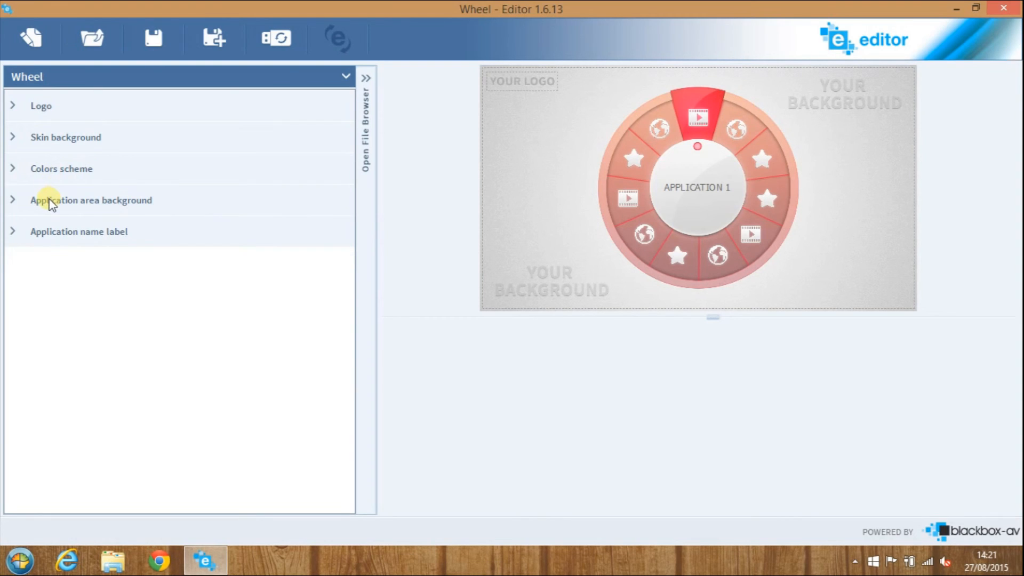
# Toggle the visibility of the Wheel template's application area background off and back on
pyautogui.click(49, 200)
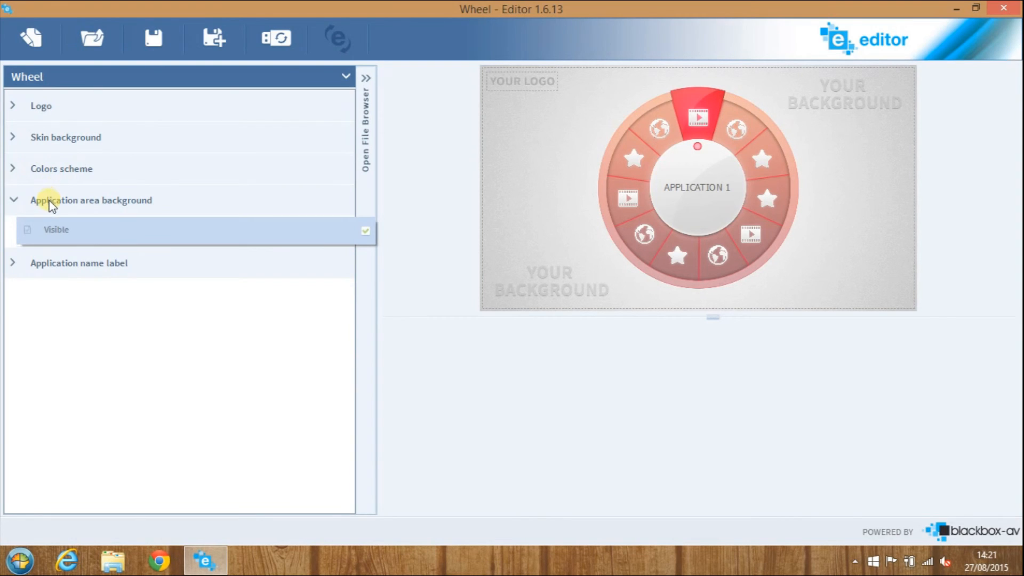
pyautogui.click(365, 230)
pyautogui.click(364, 231)
pyautogui.click(47, 210)
# Raise the Wheel template's application name label font size by one step and change its font color to dark red
pyautogui.click(51, 235)
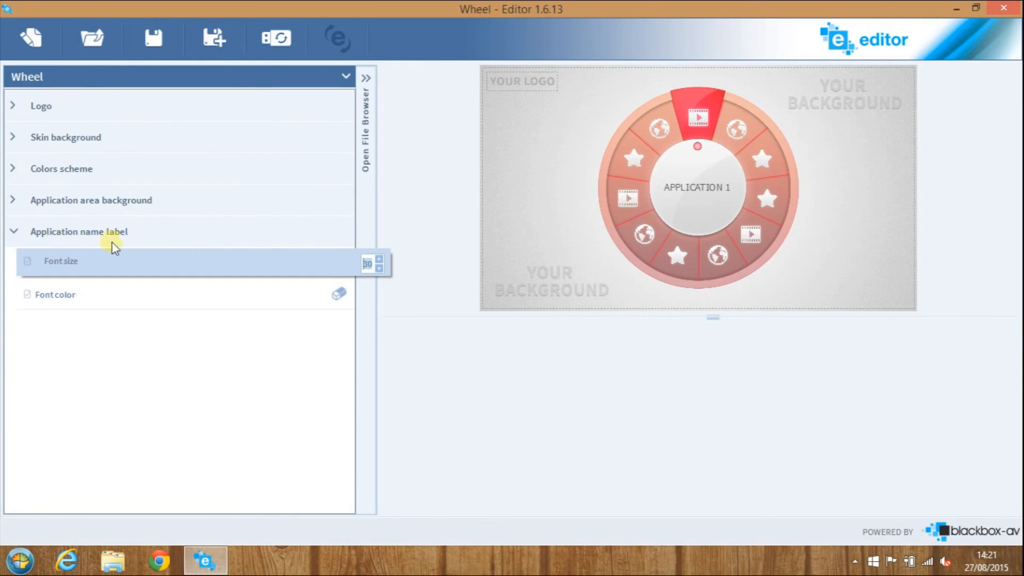
pyautogui.click(382, 260)
pyautogui.click(201, 293)
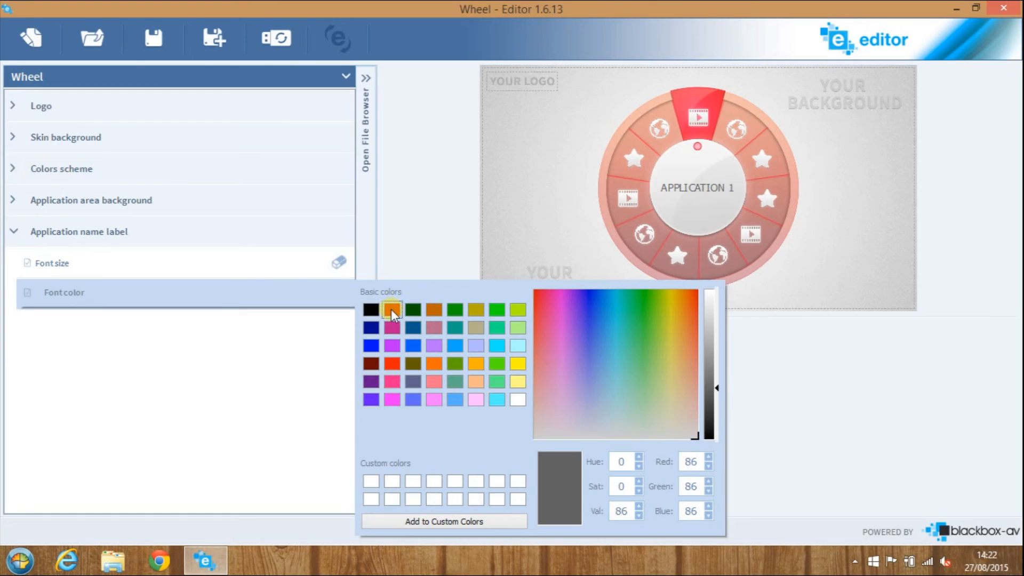
pyautogui.click(392, 312)
pyautogui.click(424, 250)
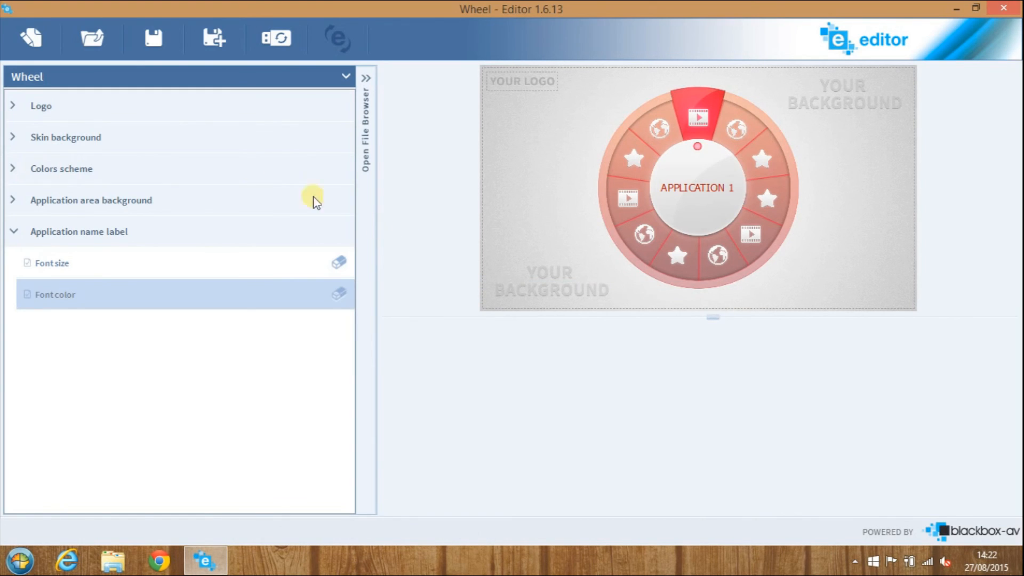
# Leave the Wheel template without saving the changes and go back to the list of template packages
pyautogui.click(32, 39)
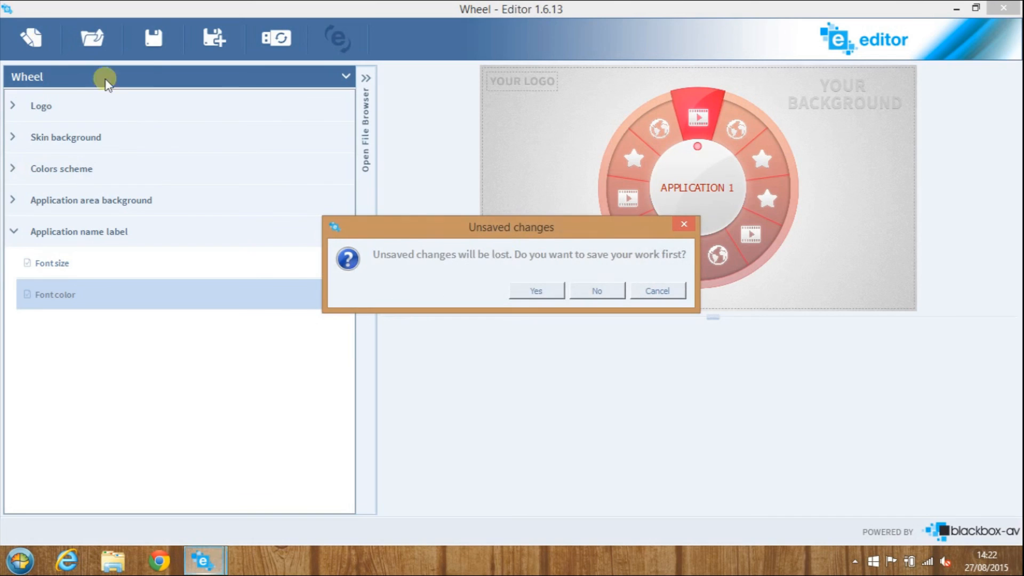
pyautogui.click(592, 291)
pyautogui.click(178, 220)
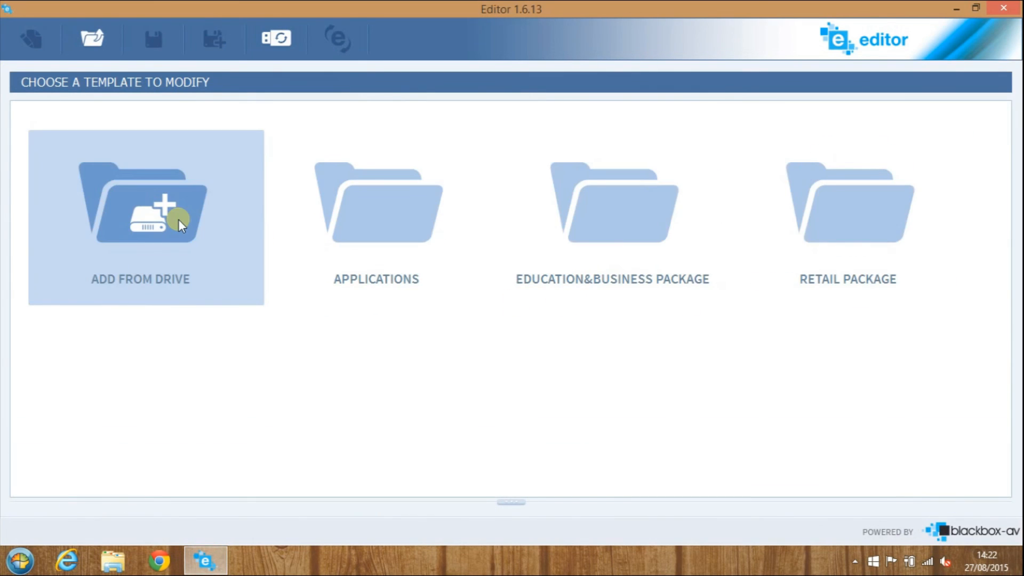